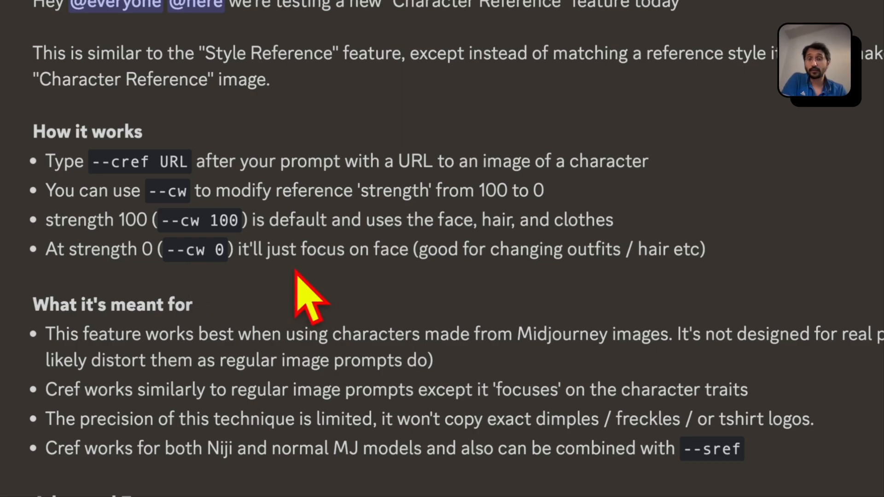
# Read through the Midjourney announcement on the Character Reference feature, including how --cref and --cw work and the advanced options
pyautogui.scroll(-2, 295, 272)
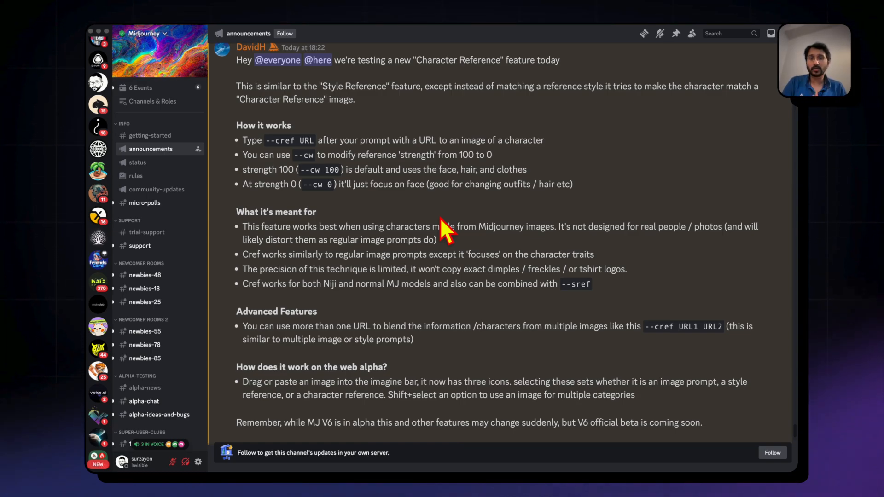
pyautogui.scroll(-5, 441, 220)
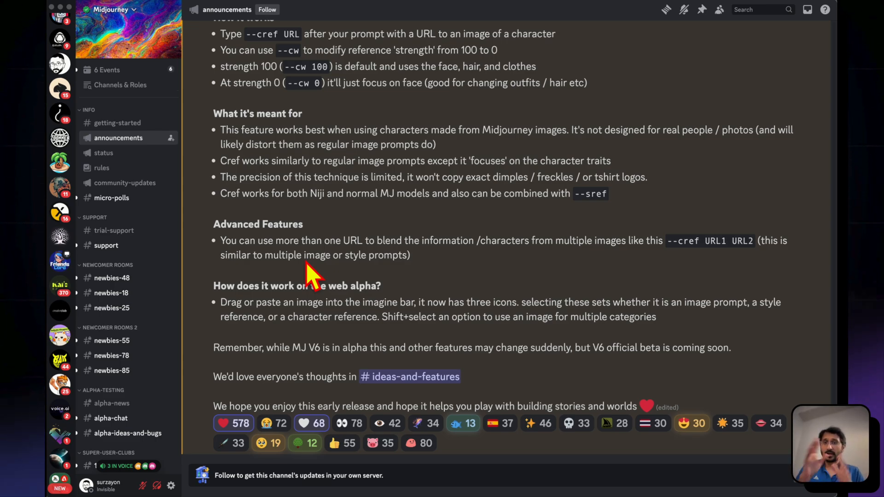
pyautogui.scroll(4, 63, 129)
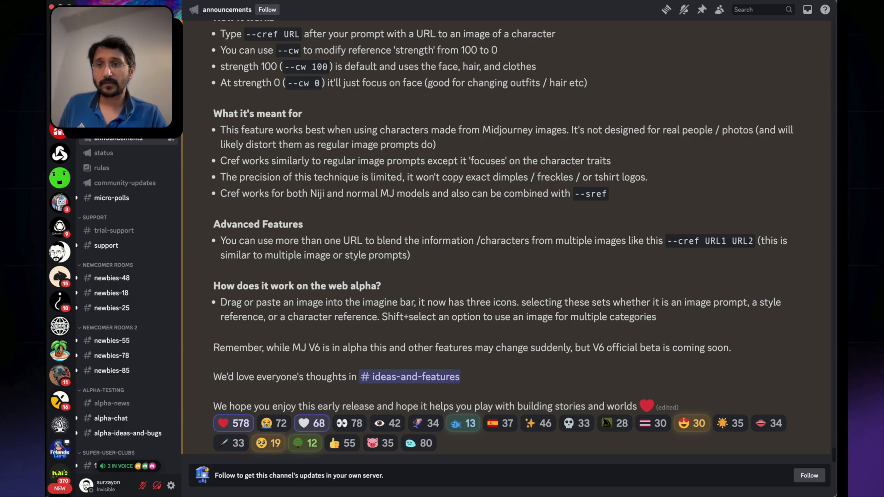
# Switch to the private server's references channel and view each of the three uploaded portraits enlarged
pyautogui.click(60, 78)
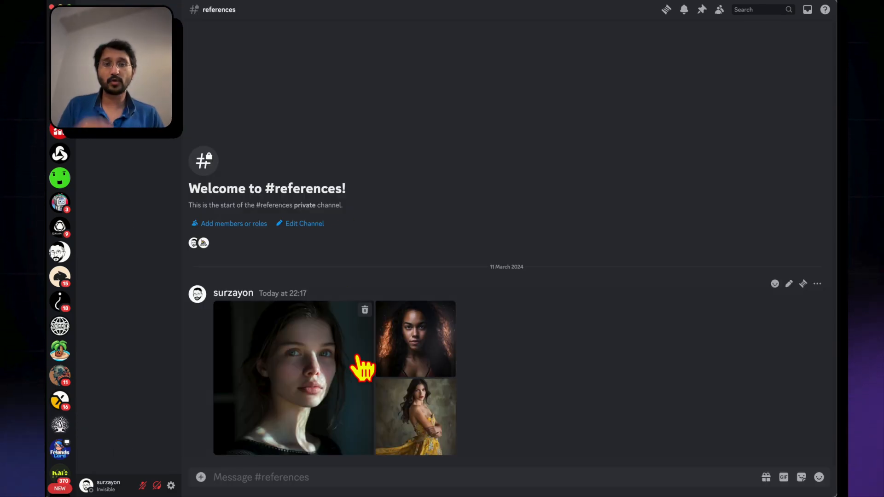
pyautogui.click(283, 345)
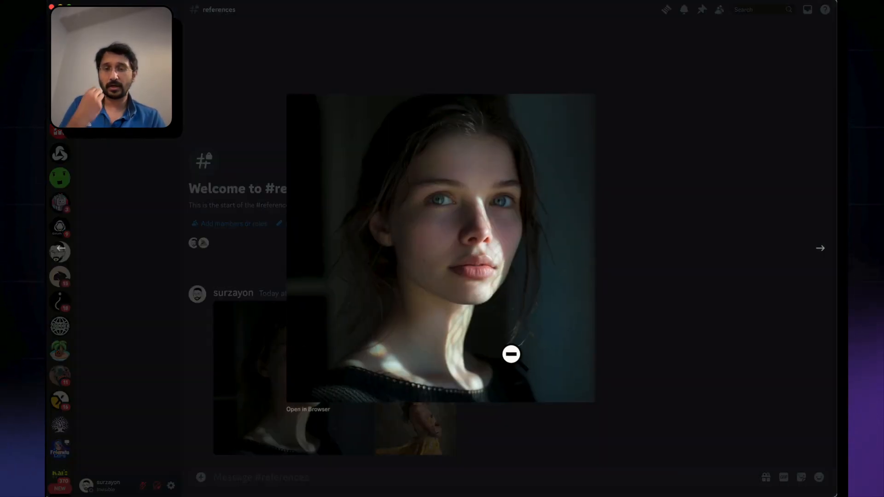
pyautogui.click(570, 440)
pyautogui.click(434, 346)
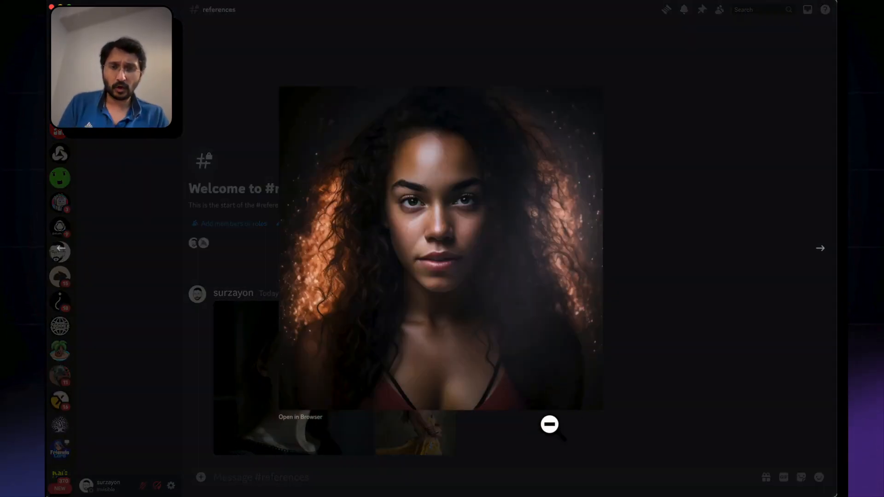
pyautogui.click(549, 424)
pyautogui.click(428, 453)
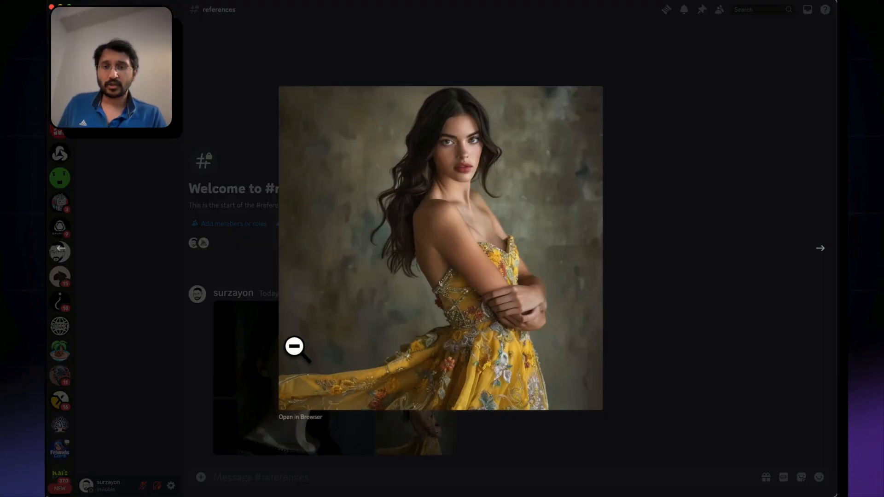
pyautogui.press('Left')
pyautogui.press('Left')
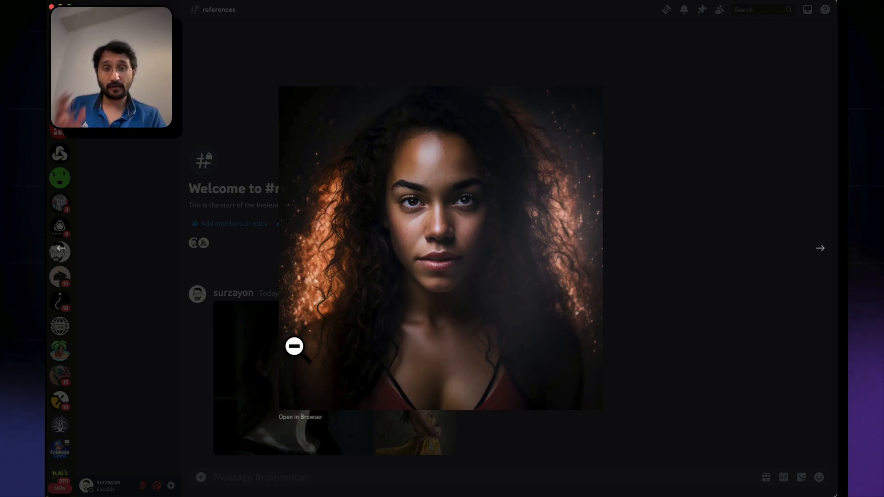
pyautogui.press('Right')
pyautogui.press('Right')
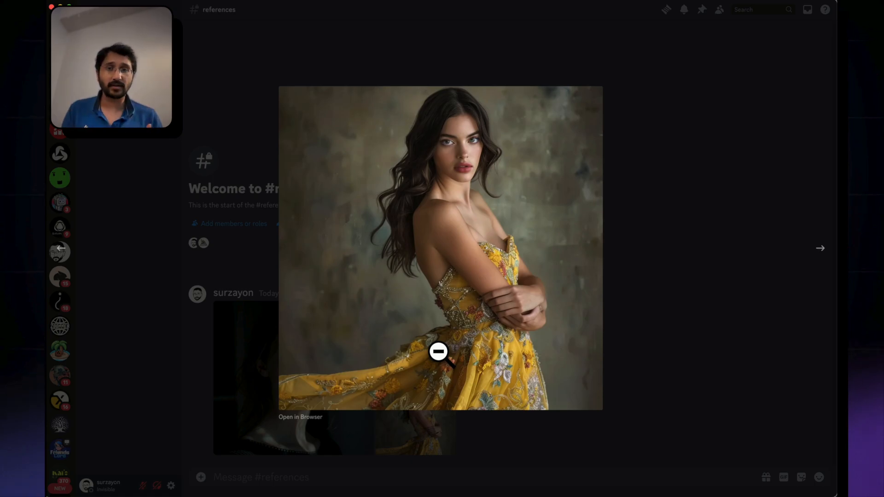
pyautogui.click(227, 387)
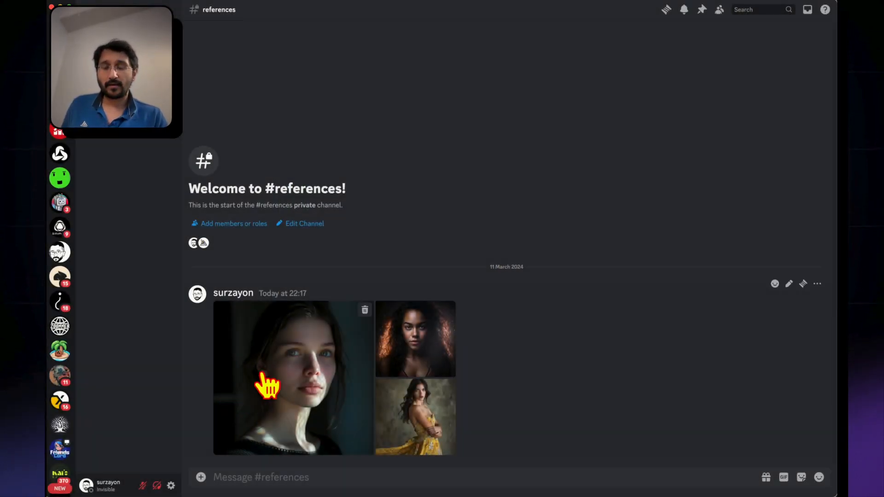
# Enlarge the blue-eyed woman's dark portrait, copy its image link and return to the channel
pyautogui.click(289, 375)
pyautogui.rightClick(438, 235)
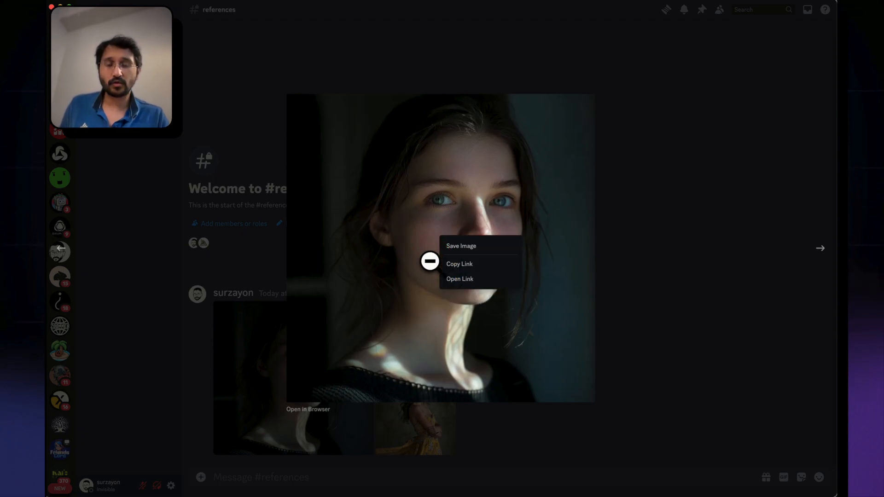
pyautogui.click(461, 263)
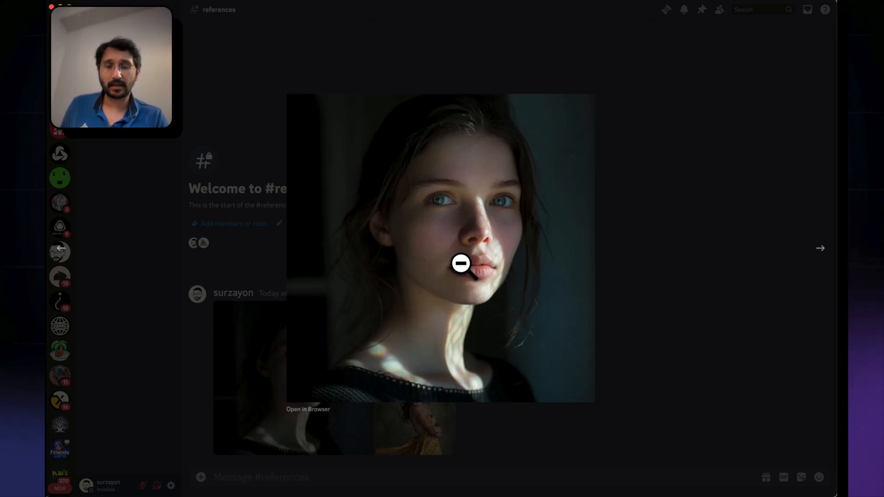
pyautogui.click(266, 444)
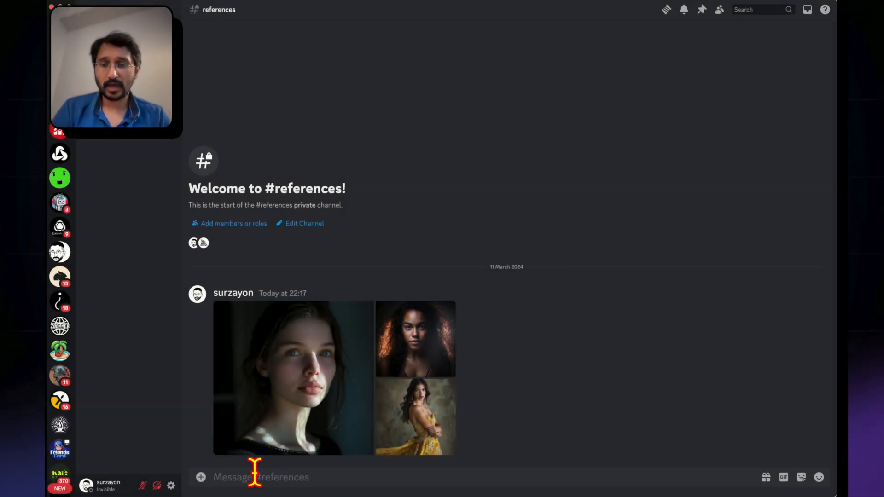
# Compose an /imagine prompt "a woman is playing on the beach with a volleyball --cref" followed by the copied image link
pyautogui.write('/')
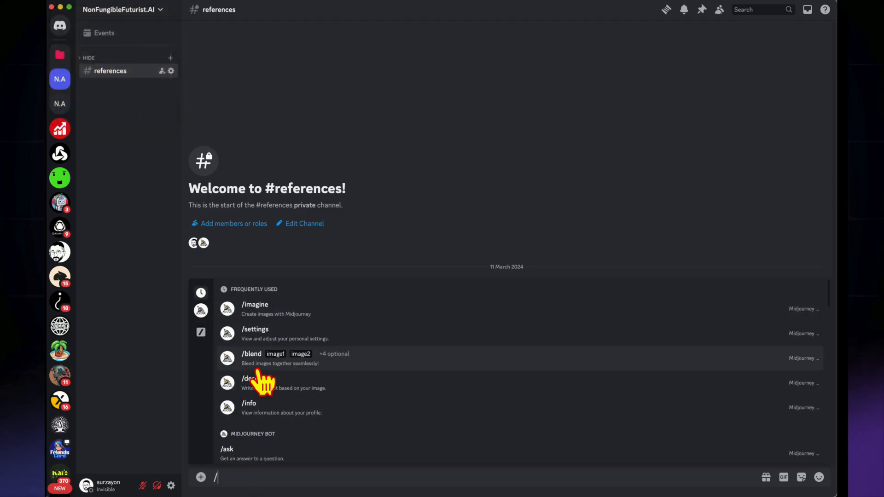
pyautogui.click(249, 306)
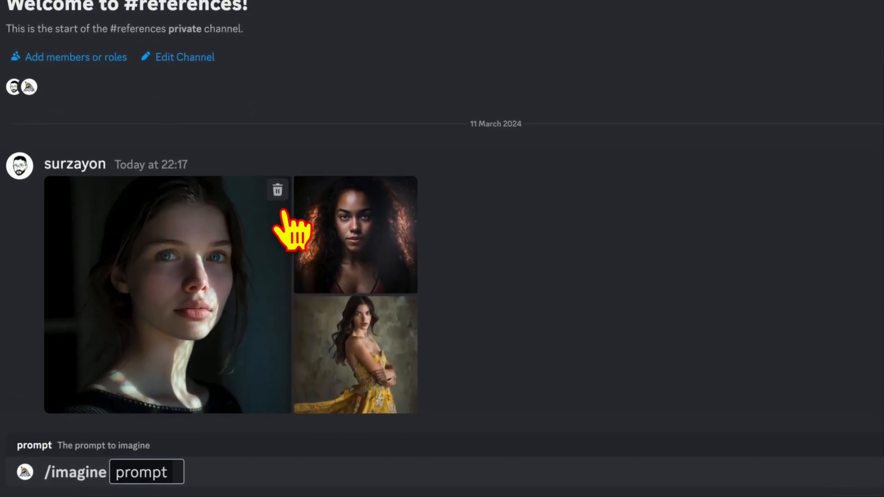
pyautogui.write('a wpma')
pyautogui.press('BackSpace')
pyautogui.press('BackSpace')
pyautogui.press('BackSpace')
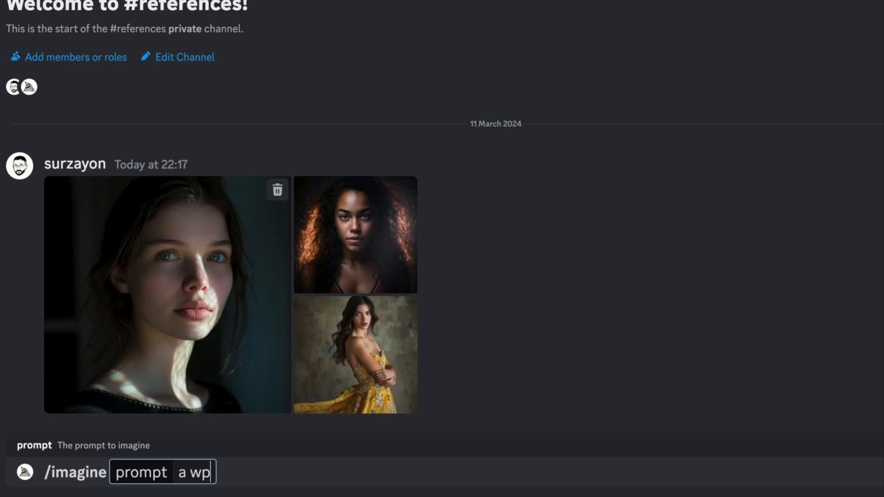
pyautogui.write('oman is playi')
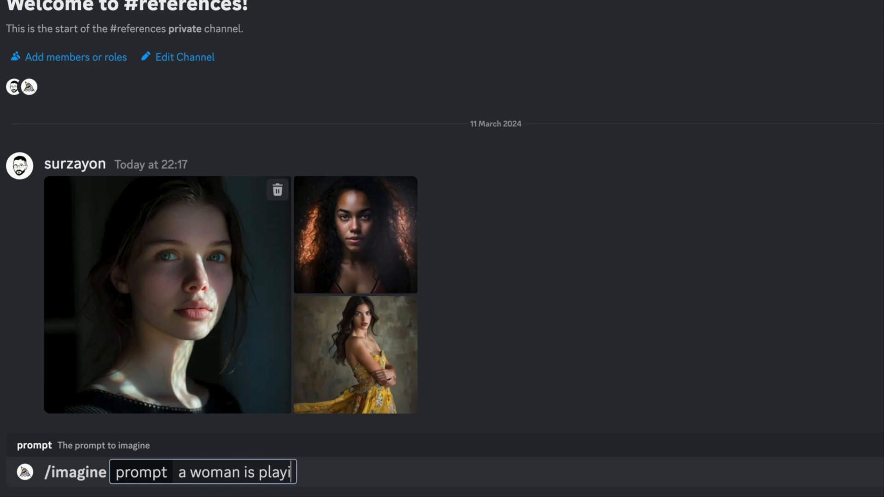
pyautogui.write('ng on the beach')
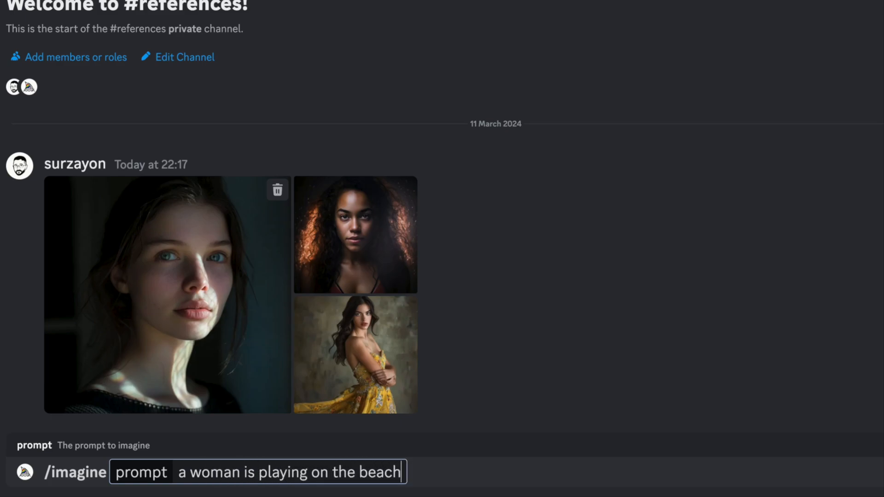
pyautogui.write(' with a volle')
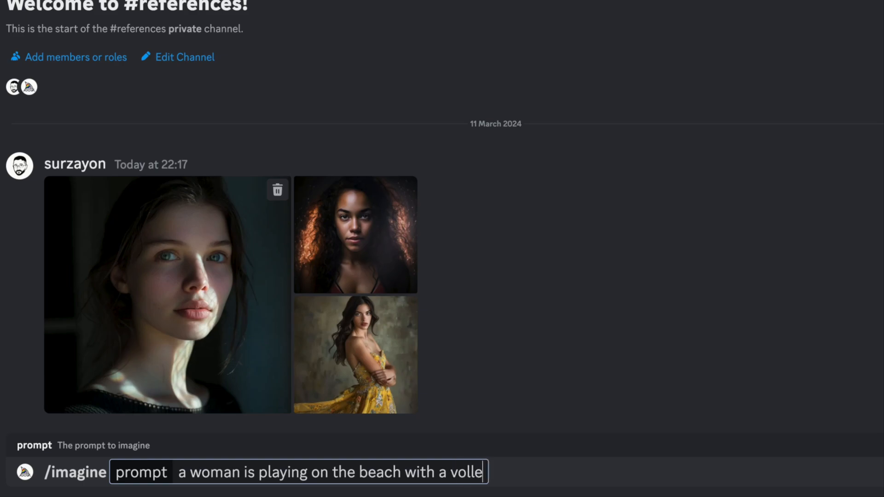
pyautogui.write('yball')
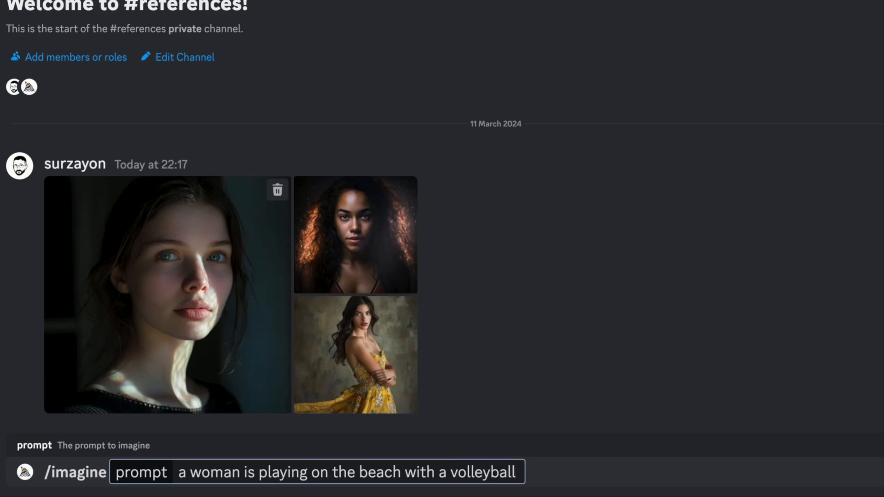
pyautogui.write(' --cref')
pyautogui.hotkey('ctrl', 'v')
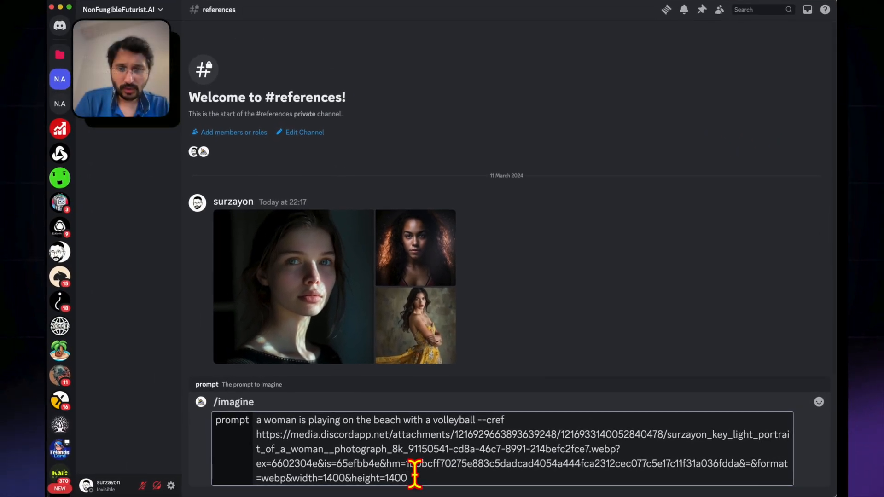
pyautogui.click(306, 276)
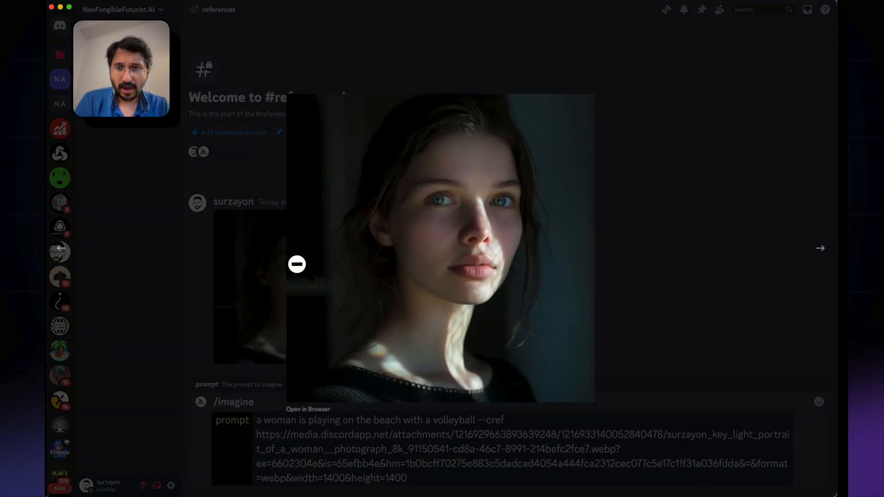
pyautogui.click(306, 410)
pyautogui.click(299, 430)
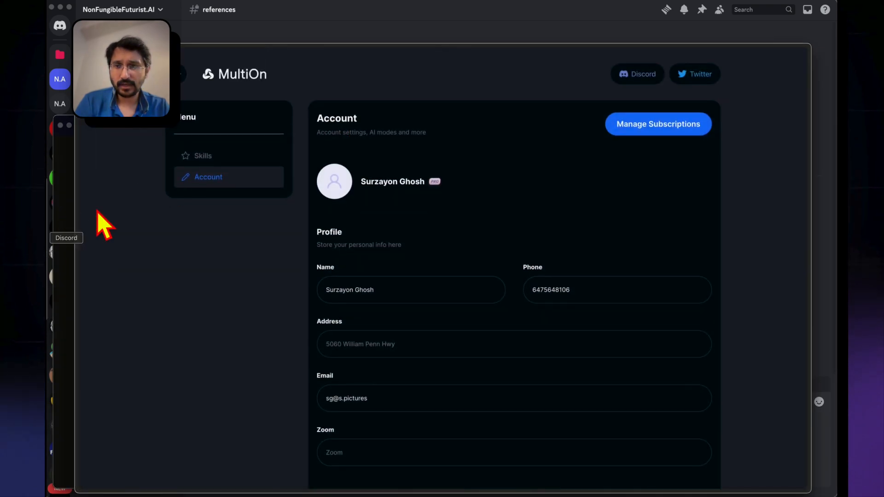
pyautogui.moveTo(93, 438)
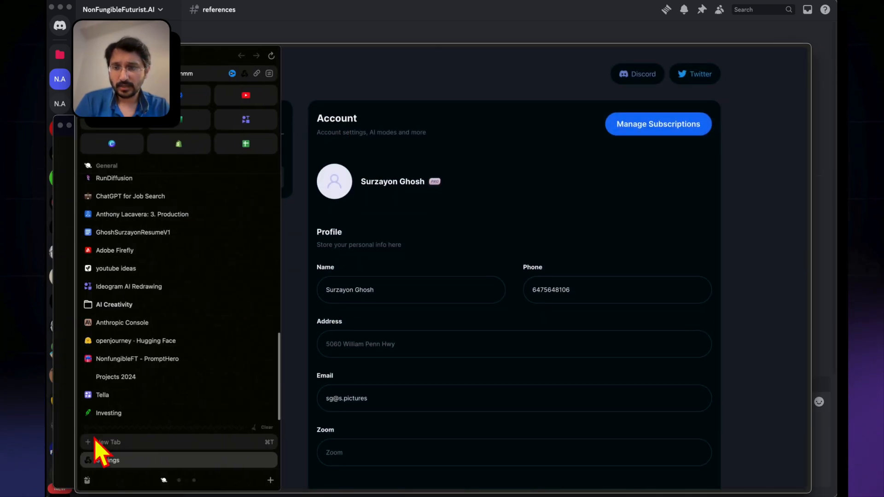
pyautogui.scroll(-2, 149, 444)
pyautogui.scroll(-3, 151, 453)
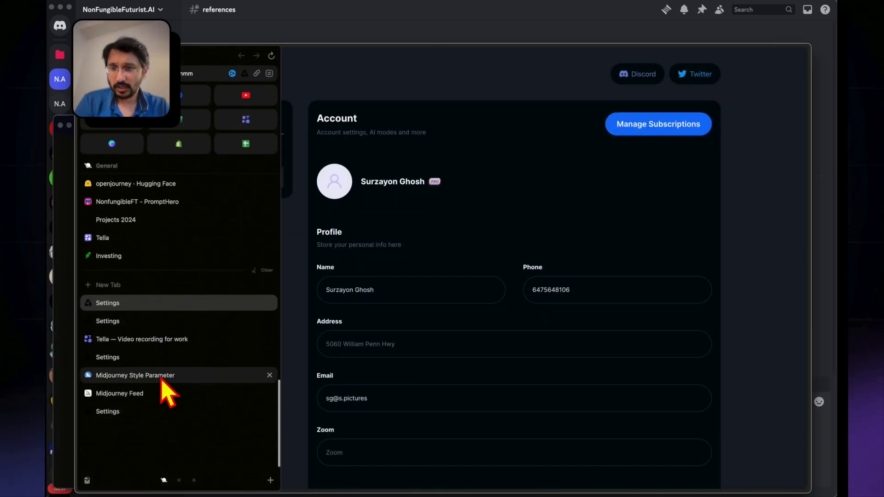
pyautogui.click(386, 33)
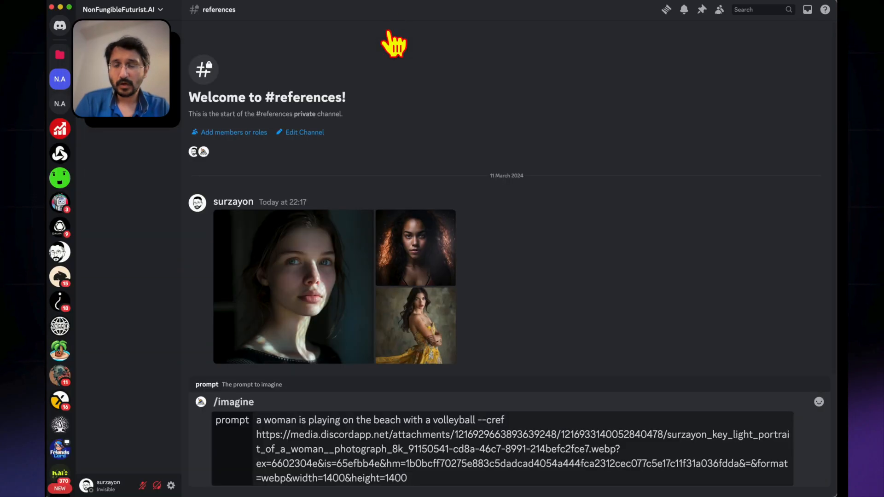
pyautogui.rightClick(294, 299)
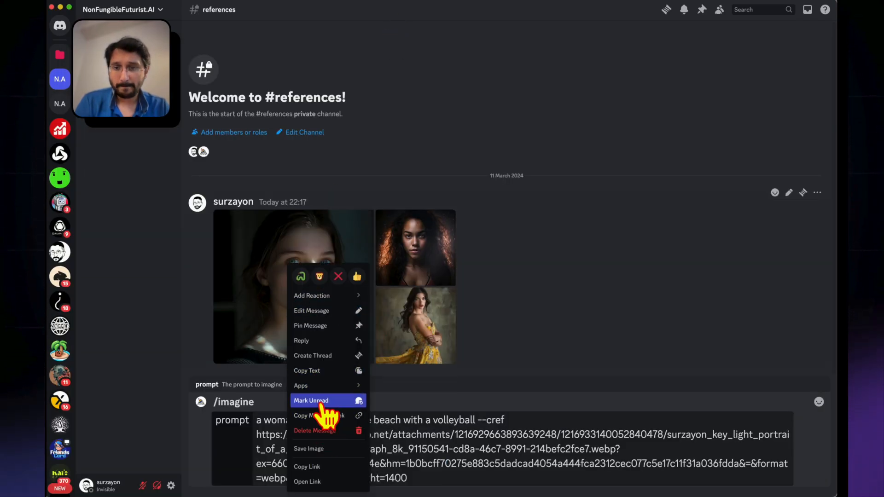
pyautogui.click(328, 450)
# Open the blue-eyed woman's portrait in the browser, take its full cdn.discordapp.com address and close the preview
pyautogui.click(254, 298)
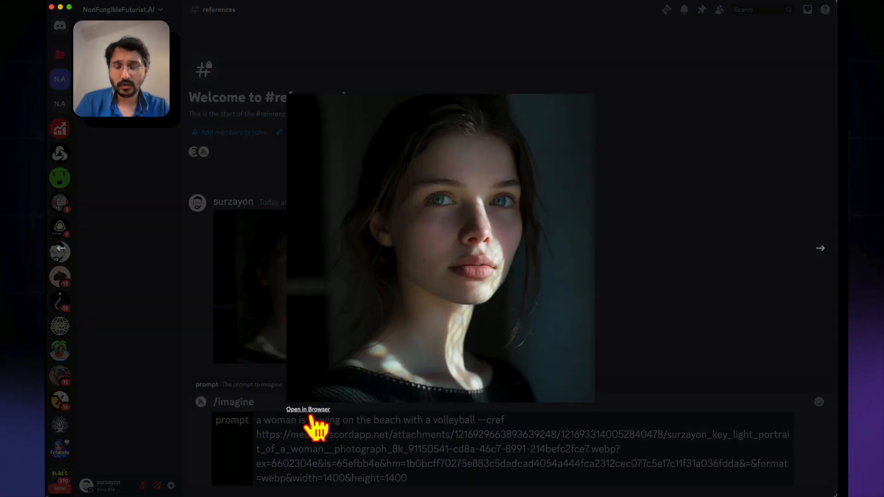
pyautogui.click(314, 426)
pyautogui.click(270, 144)
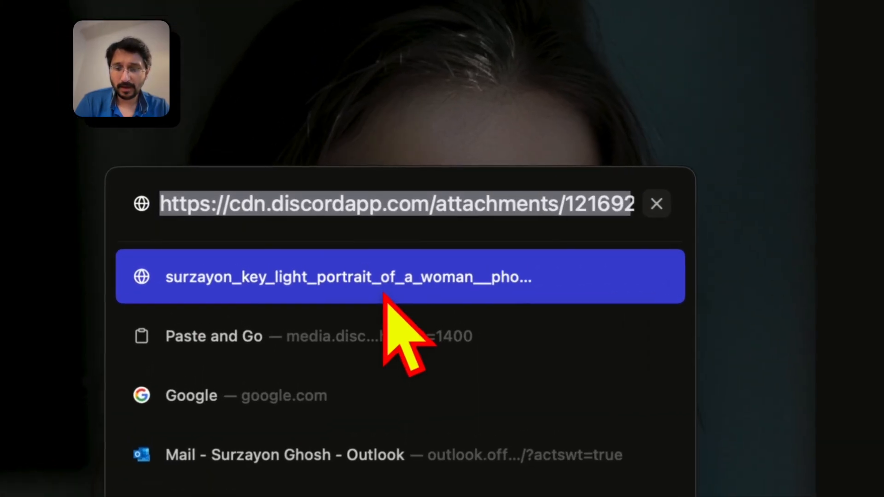
pyautogui.press('super+x')
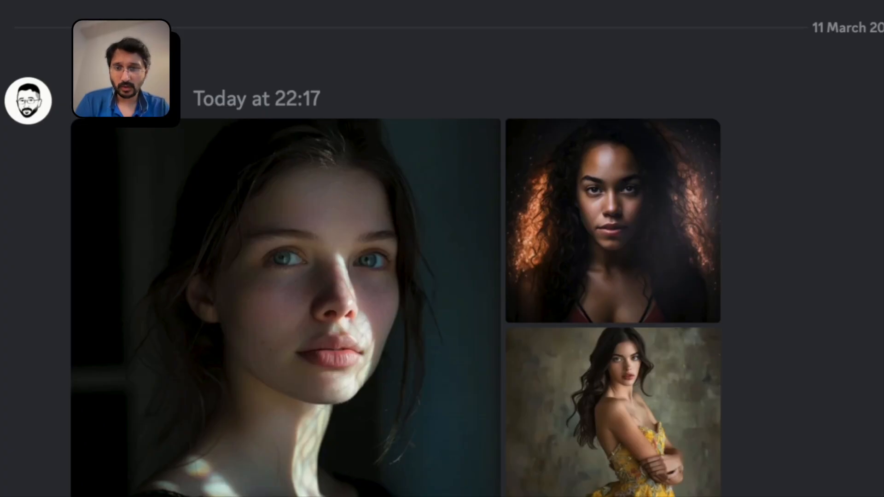
# Replace the image link after --cref in the prompt with the cdn.discordapp.com address and submit the prompt
pyautogui.moveTo(408, 477); pyautogui.dragTo(256, 434)
pyautogui.press('super+v')
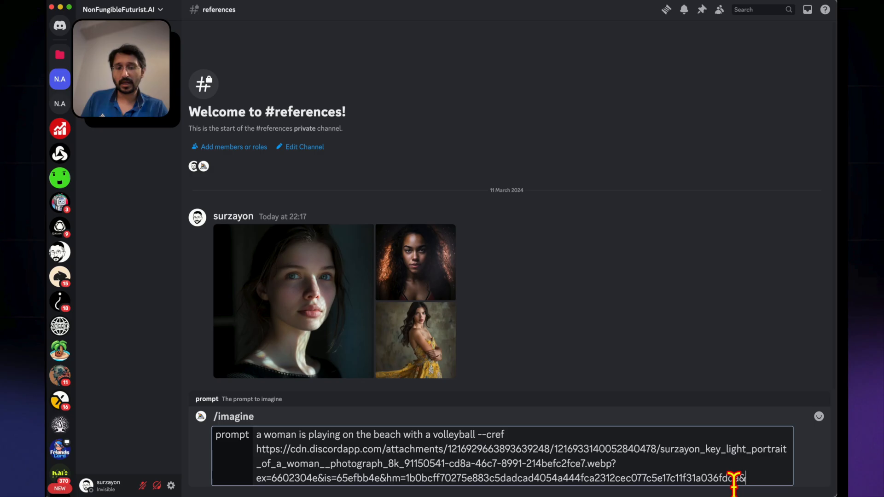
pyautogui.press('Return')
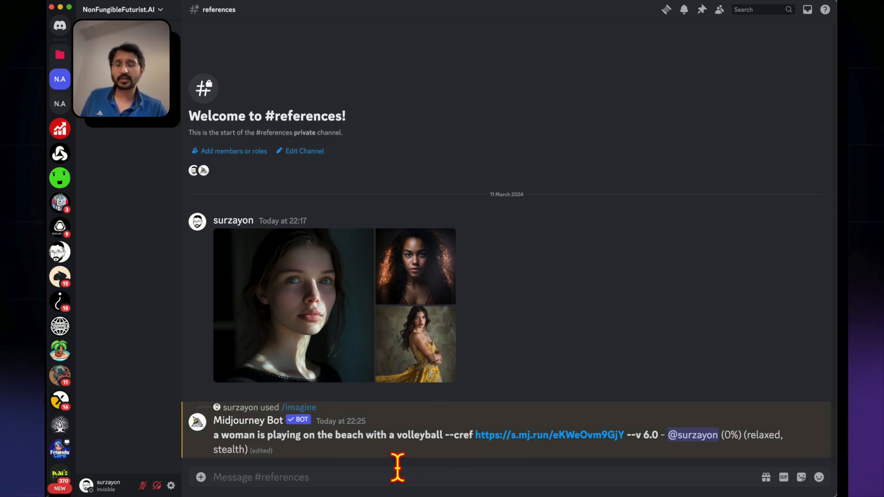
# View the blue-eyed woman's reference portrait enlarged while the images generate, and close it
pyautogui.click(267, 276)
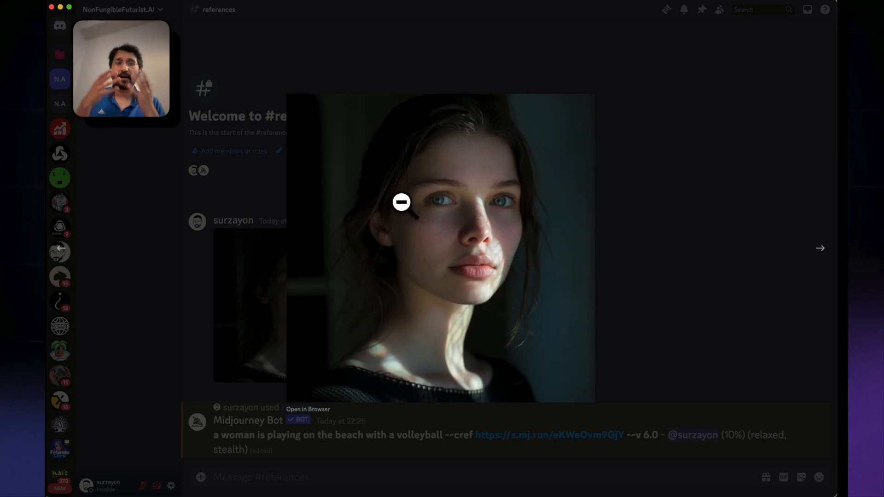
pyautogui.click(239, 235)
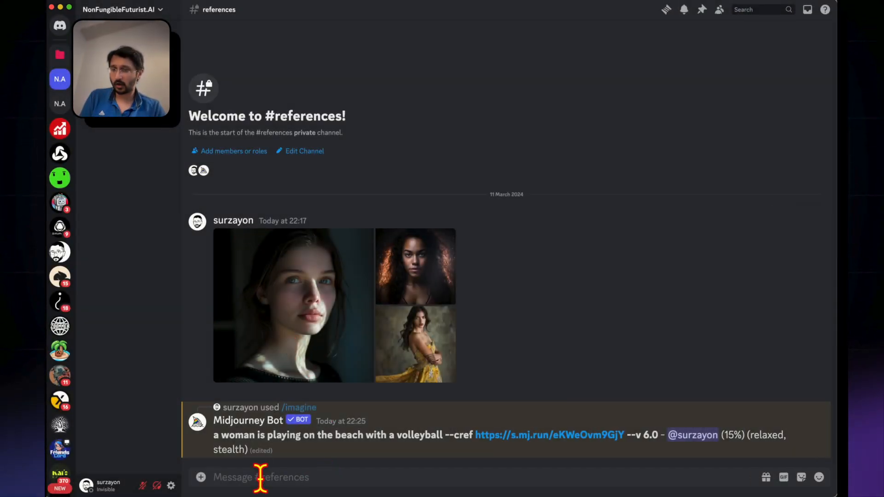
# Bring up the Midjourney bot's options with the /settings command and switch generation to Fast mode
pyautogui.press('/')
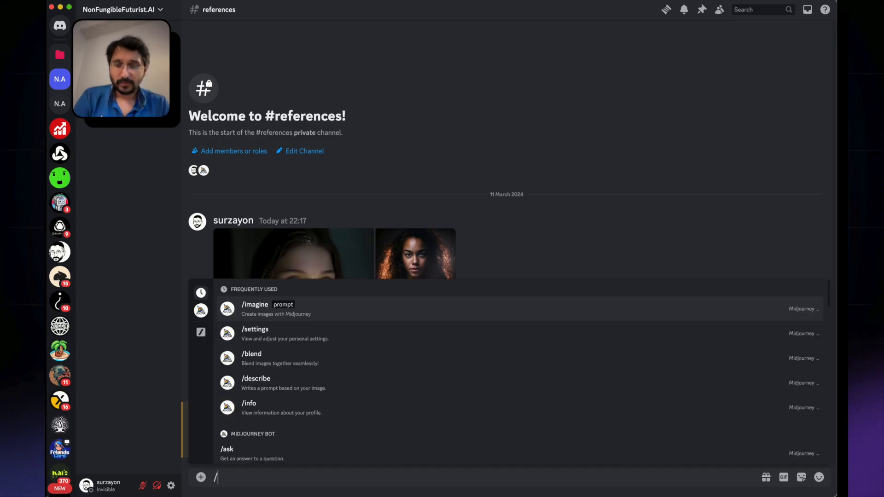
pyautogui.click(272, 335)
pyautogui.press('Return')
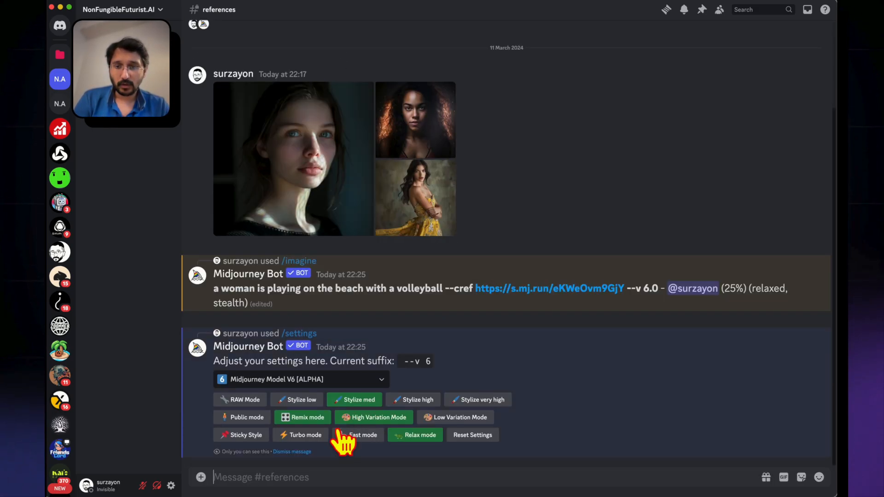
pyautogui.click(357, 436)
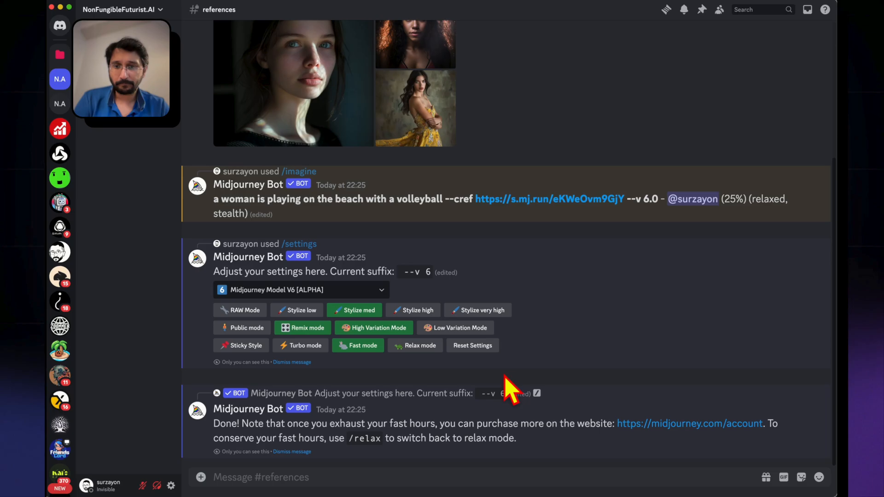
# View the enlarged reference images of the curly-haired woman and the woman in the yellow dress, and close the preview
pyautogui.scroll(5, 451, 359)
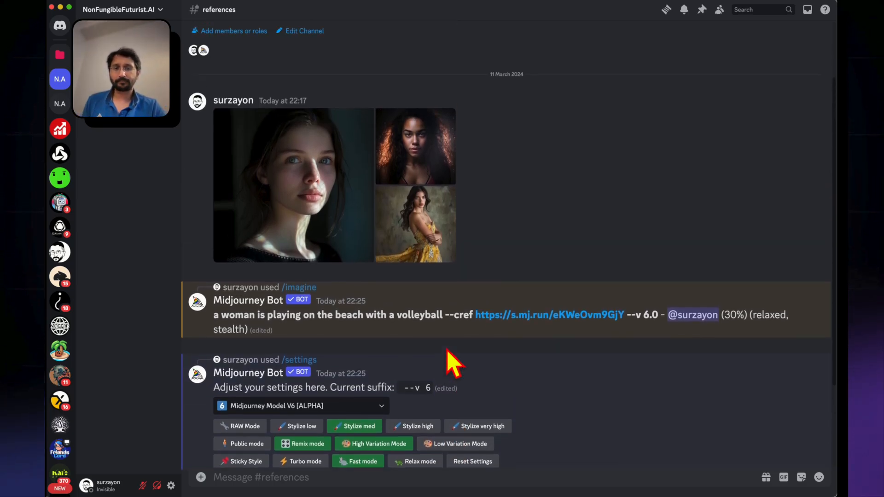
pyautogui.scroll(1, 451, 364)
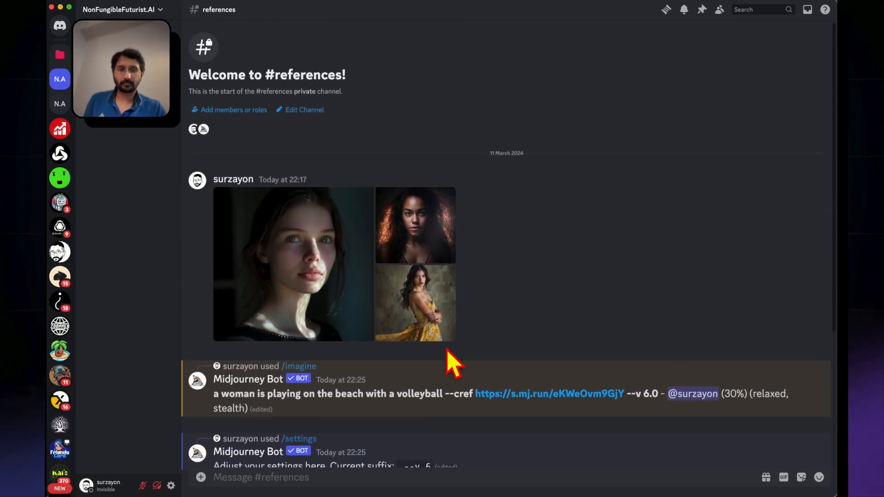
pyautogui.click(418, 234)
pyautogui.press('Right')
pyautogui.press('Left')
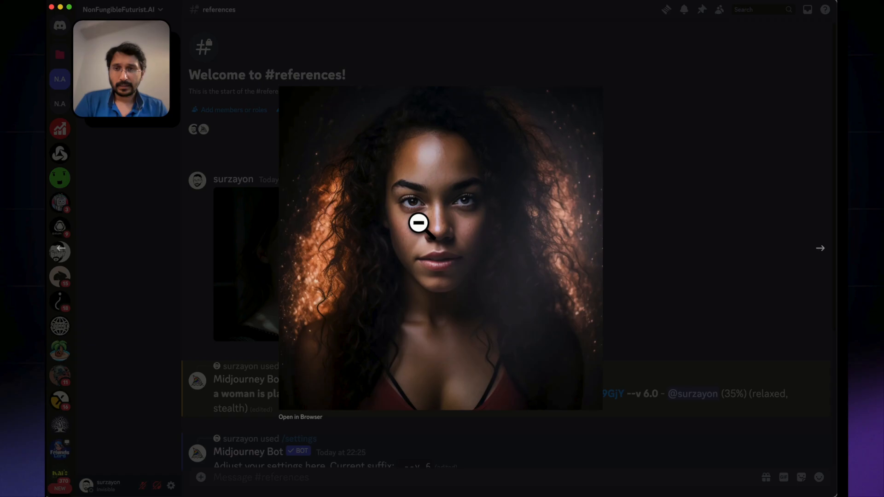
pyautogui.click(186, 252)
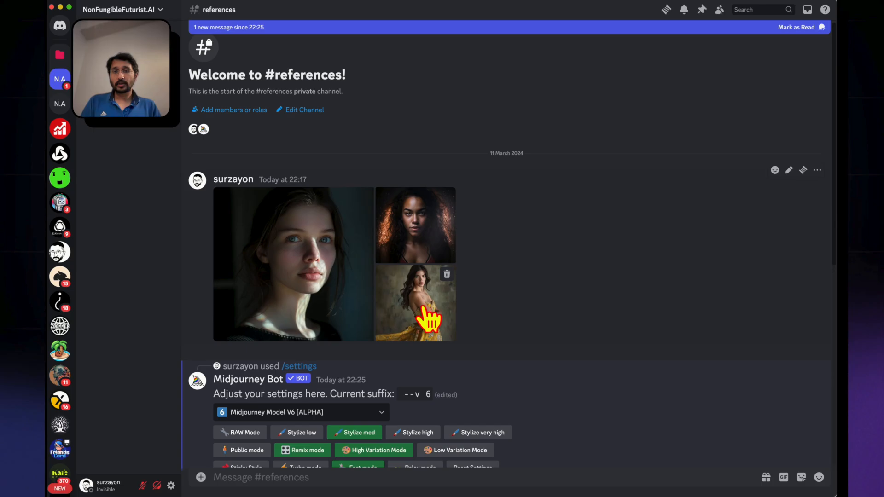
# Examine the generated beach volleyball images enlarged and compare the woman with the blue-eyed reference portrait
pyautogui.scroll(-10, 428, 317)
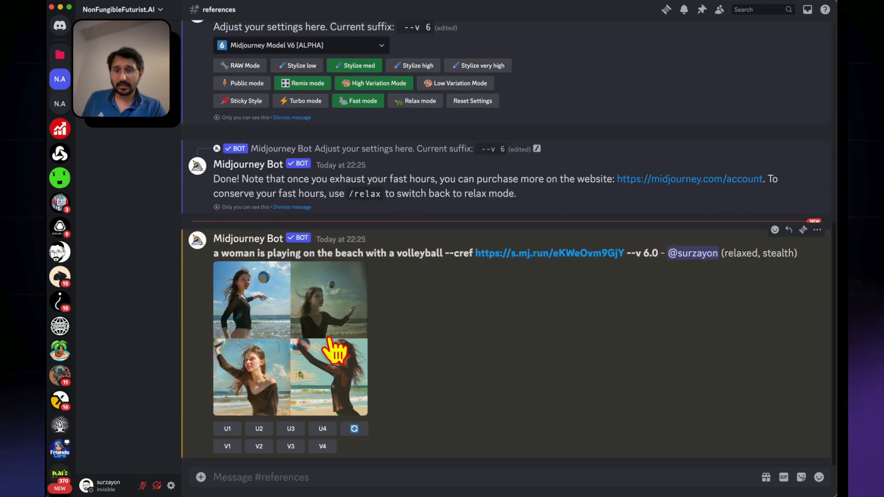
pyautogui.click(247, 352)
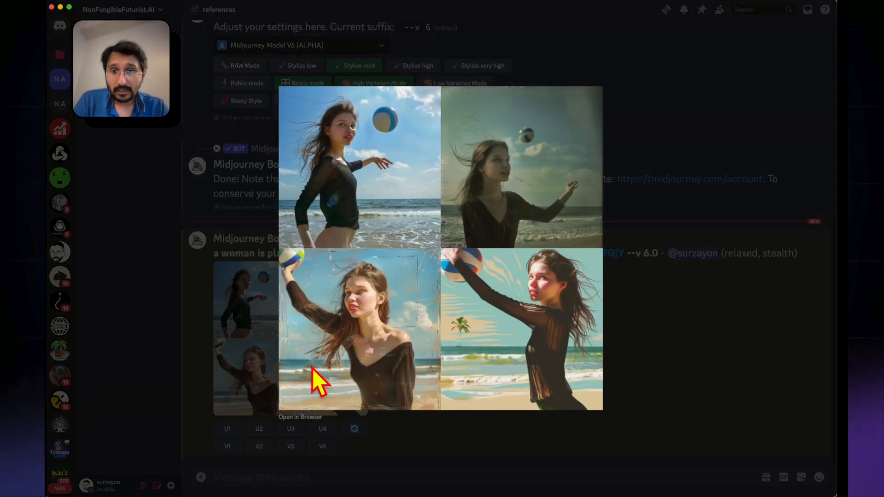
pyautogui.click(227, 336)
pyautogui.scroll(5, 256, 191)
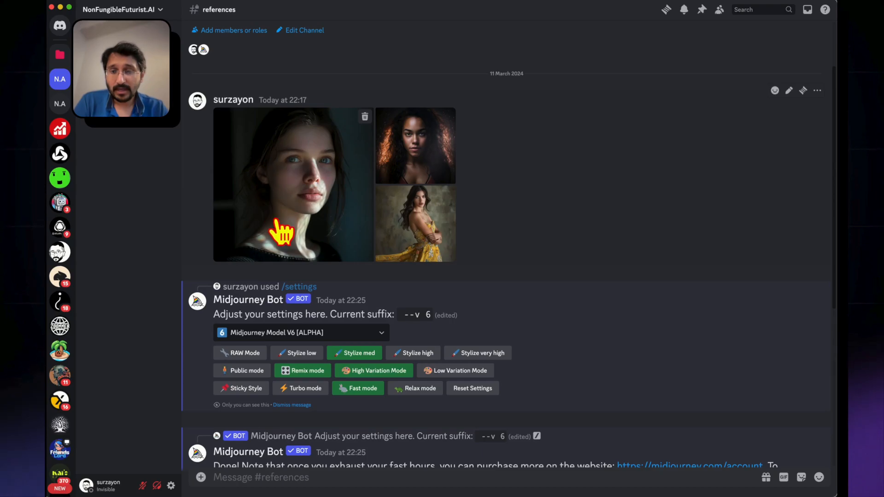
pyautogui.scroll(-5, 283, 232)
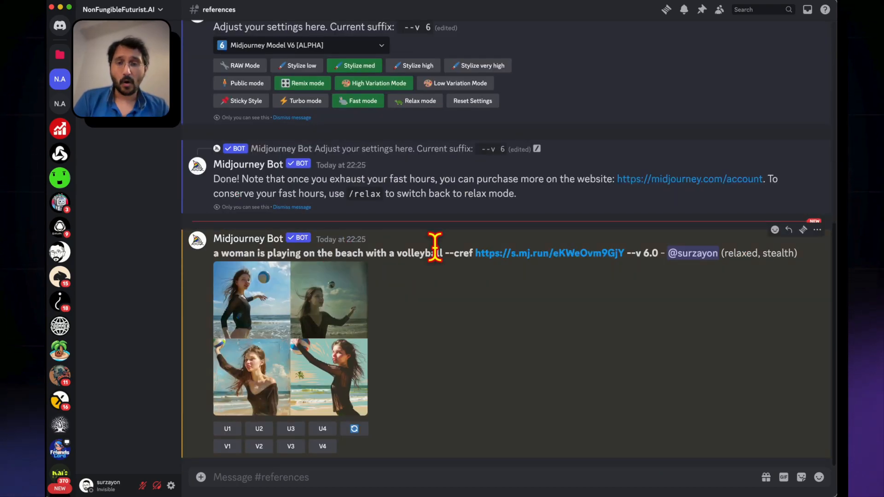
pyautogui.click(264, 366)
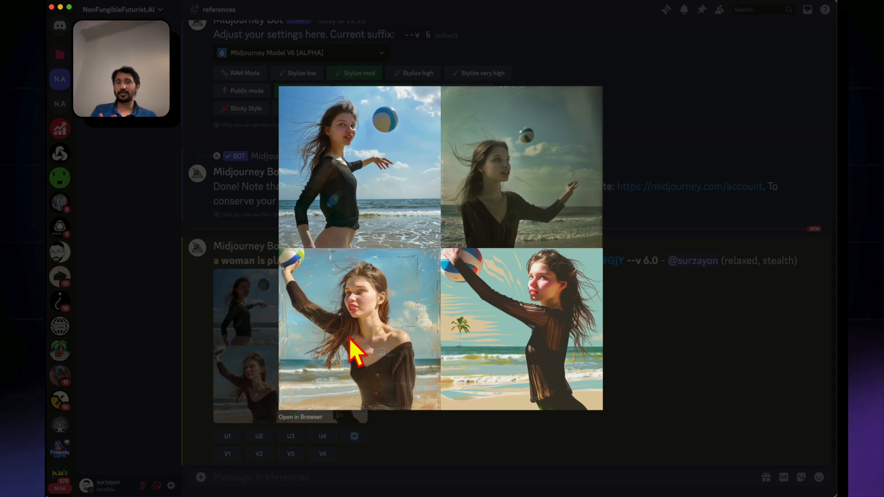
pyautogui.click(264, 363)
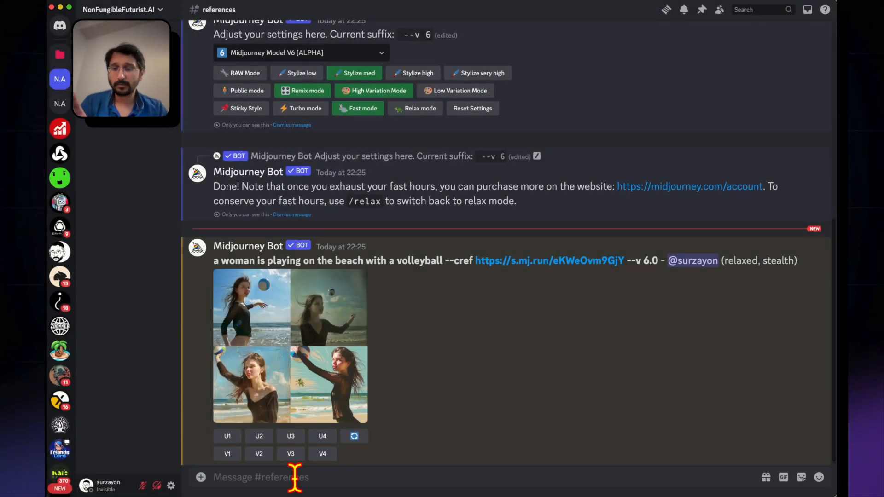
# Compose an /imagine prompt "a photgraph of a full body shot of a woman in a photo studio posing in high fashion clothing shot on leica --cref"
pyautogui.write('/')
pyautogui.click(263, 311)
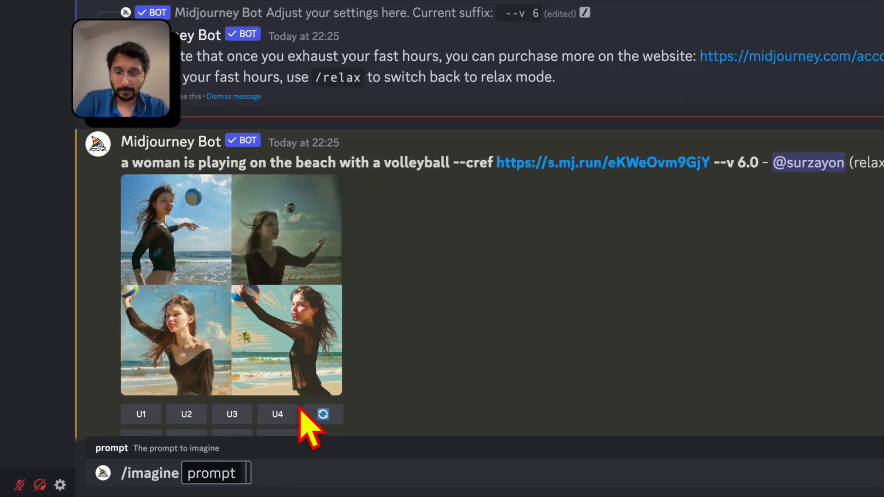
pyautogui.write('a phot')
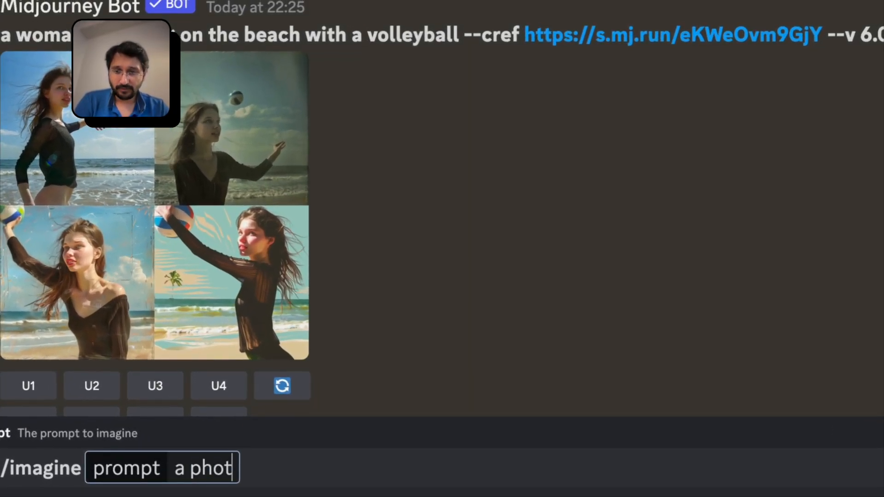
pyautogui.write('graph of a ')
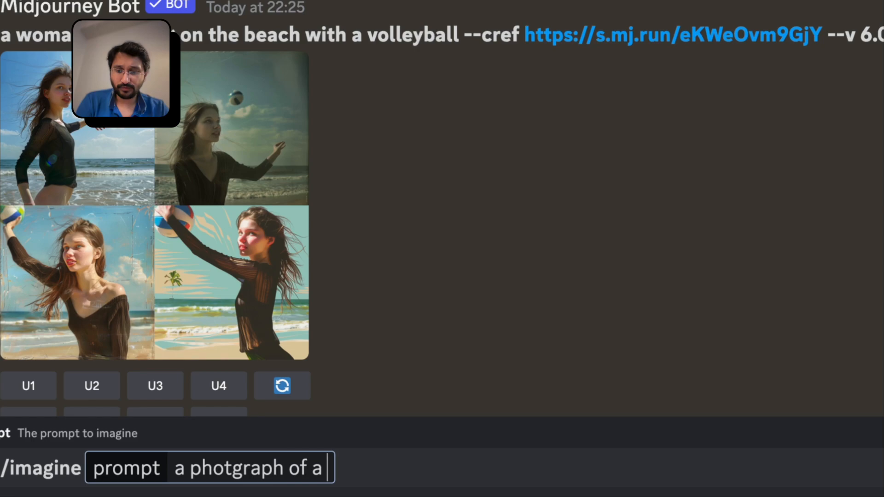
pyautogui.write('full body shot')
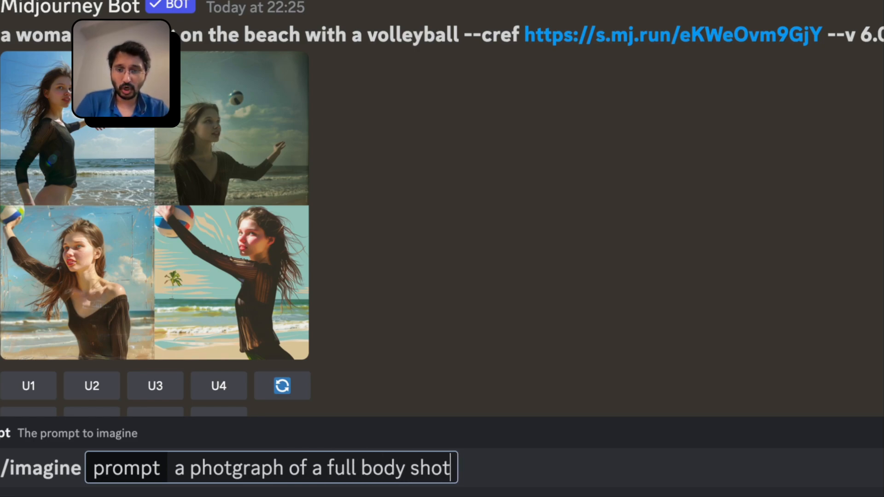
pyautogui.write(' of a woman i')
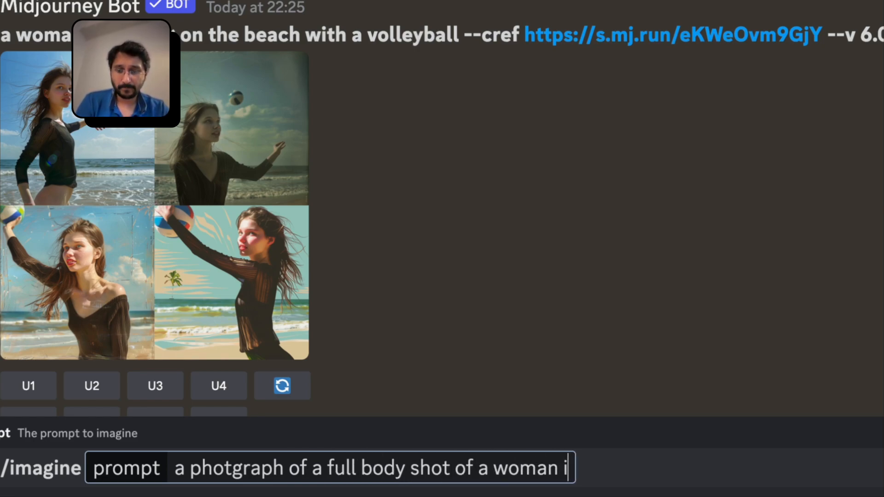
pyautogui.write('n a photo studio')
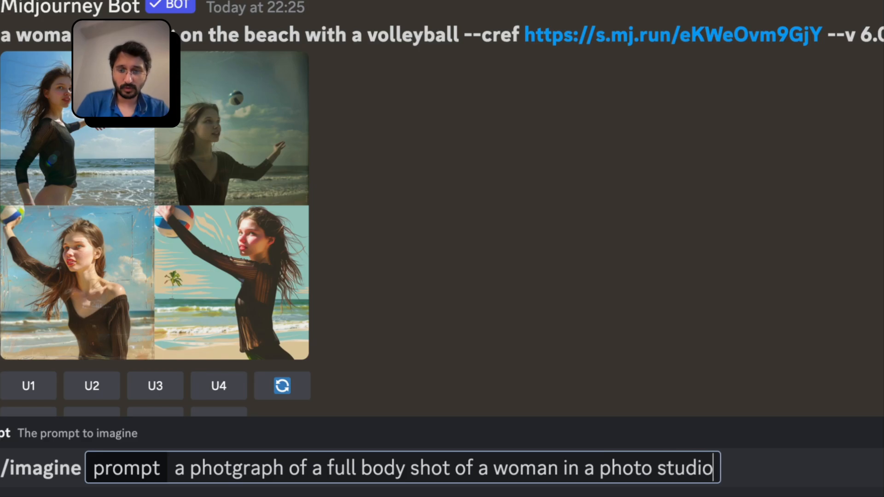
pyautogui.write(' posing in')
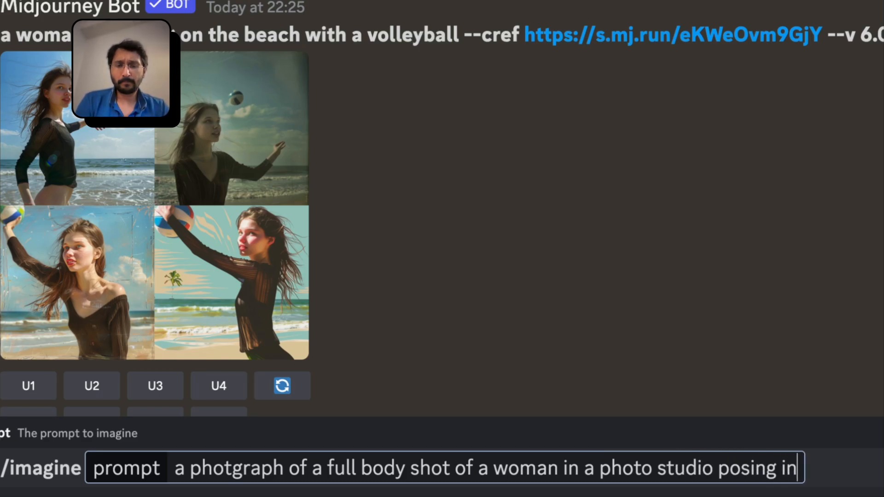
pyautogui.write(' h')
pyautogui.write('igh fashion')
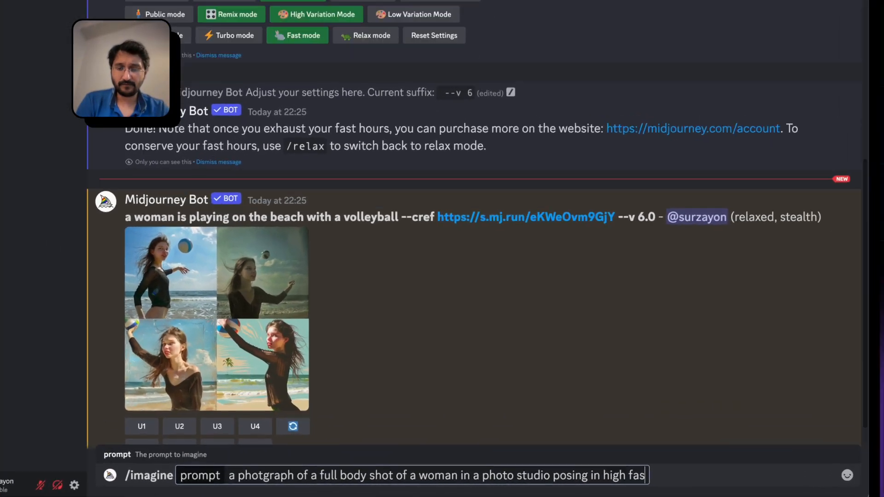
pyautogui.write(' clothing')
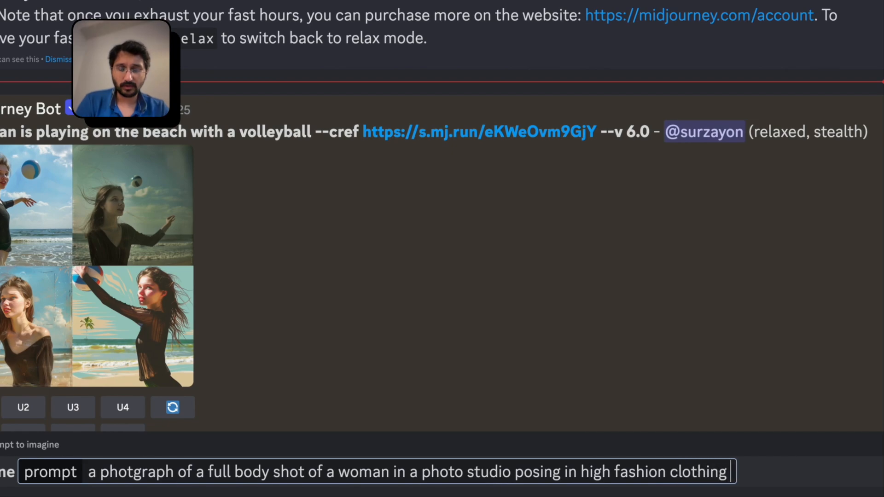
pyautogui.write(' shot on leic')
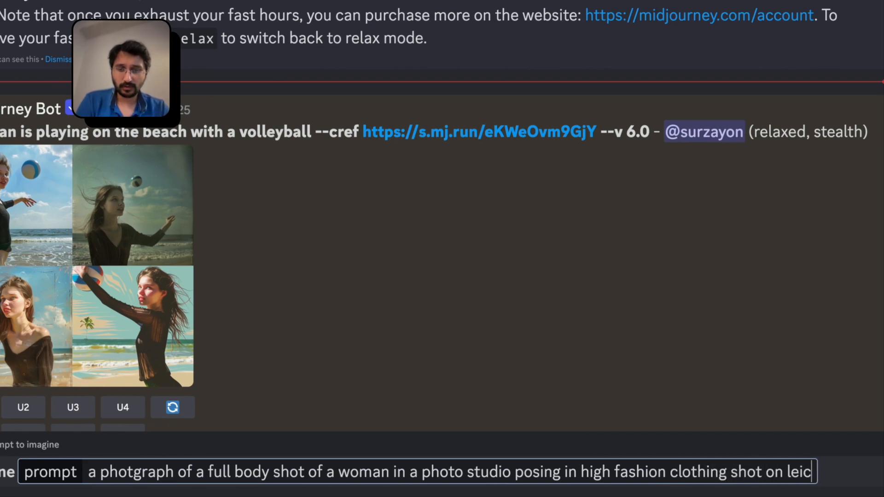
pyautogui.write('a --c')
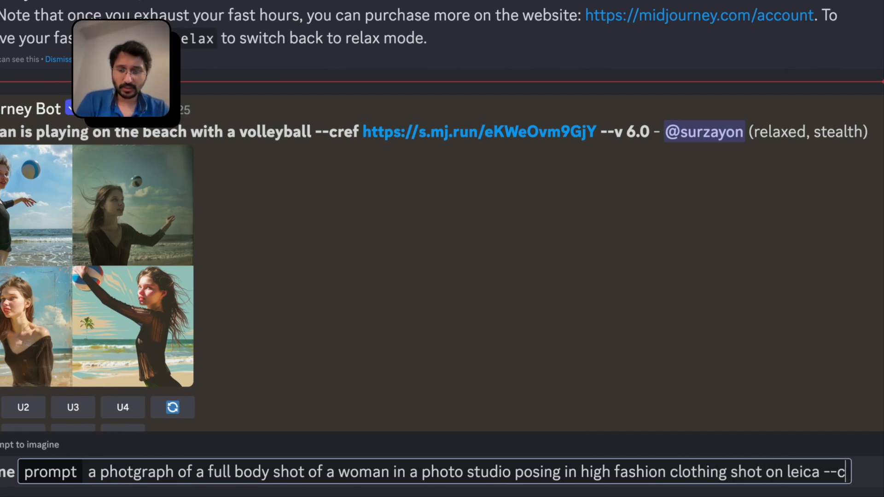
pyautogui.write('ref')
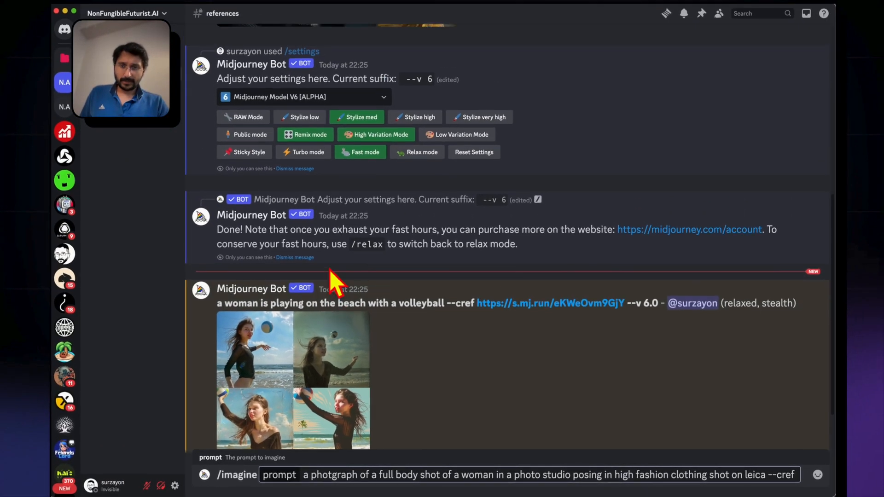
# Look through the model versions offered in the Midjourney settings message and close the list without choosing another
pyautogui.scroll(1, 138, 129)
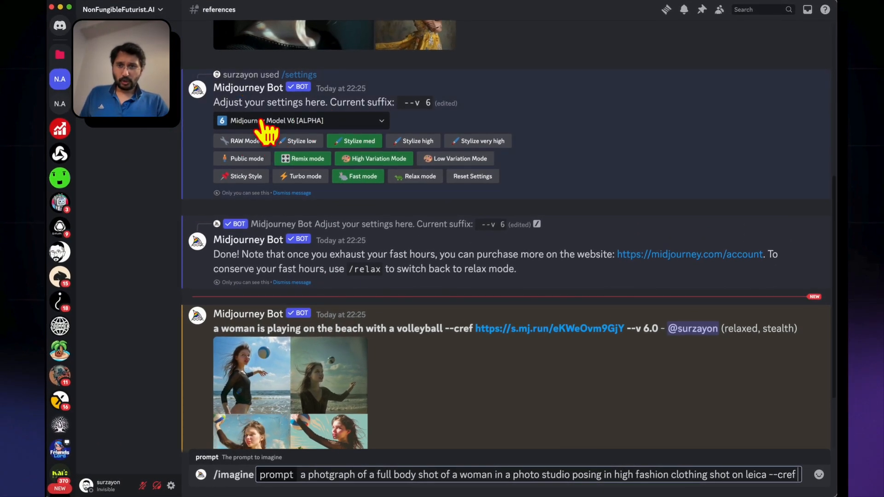
pyautogui.click(599, 110)
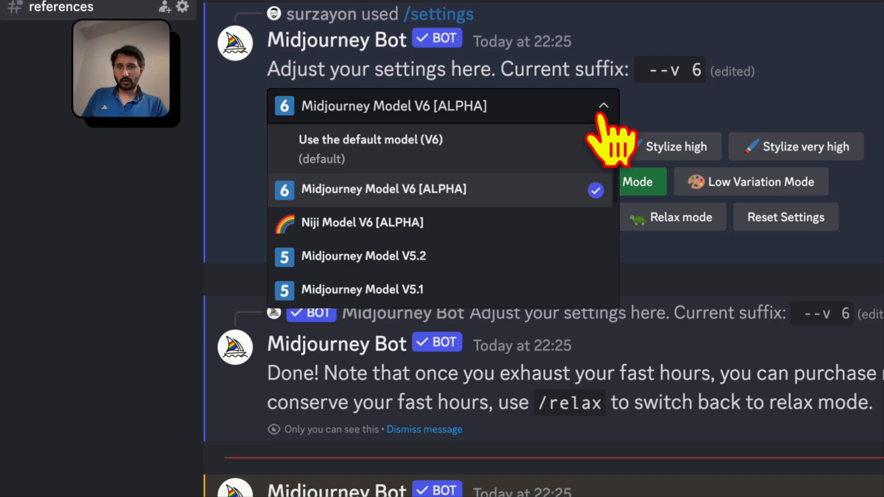
pyautogui.scroll(-2, 371, 276)
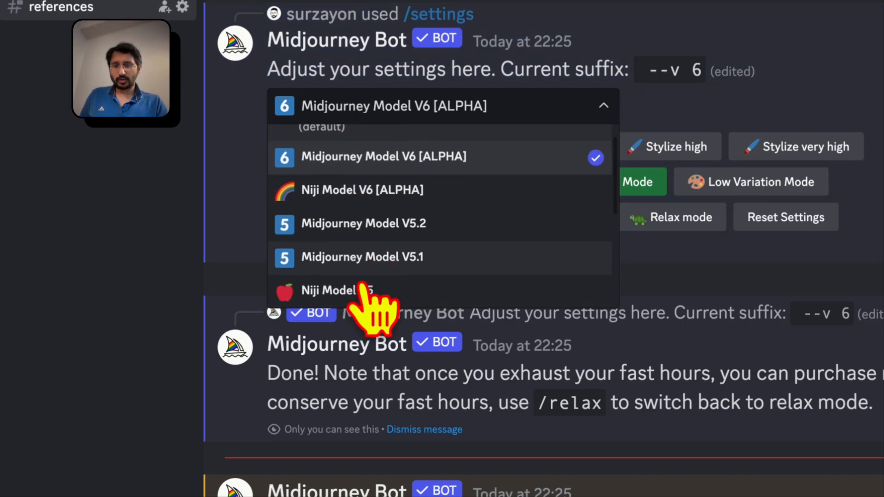
pyautogui.click(582, 107)
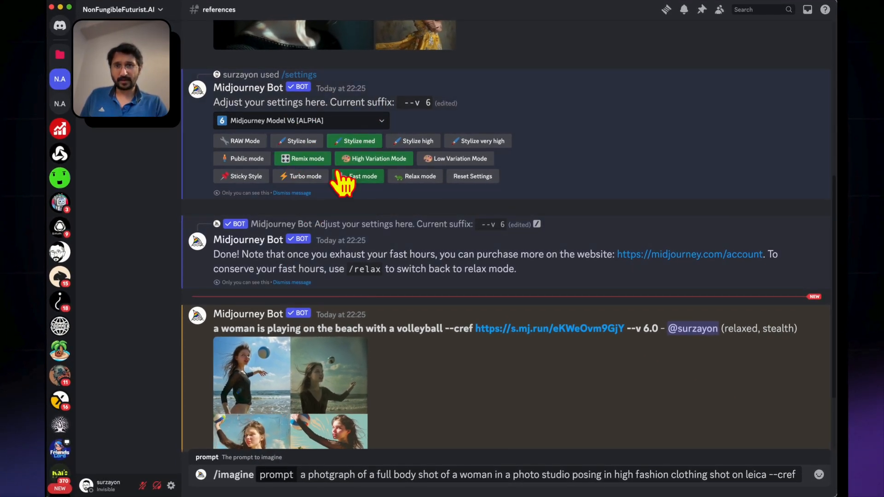
# Add the copied cdn.discordapp.com portrait address after --cref, append "--cw 0" and submit the prompt
pyautogui.scroll(-2, 396, 334)
pyautogui.click(790, 474)
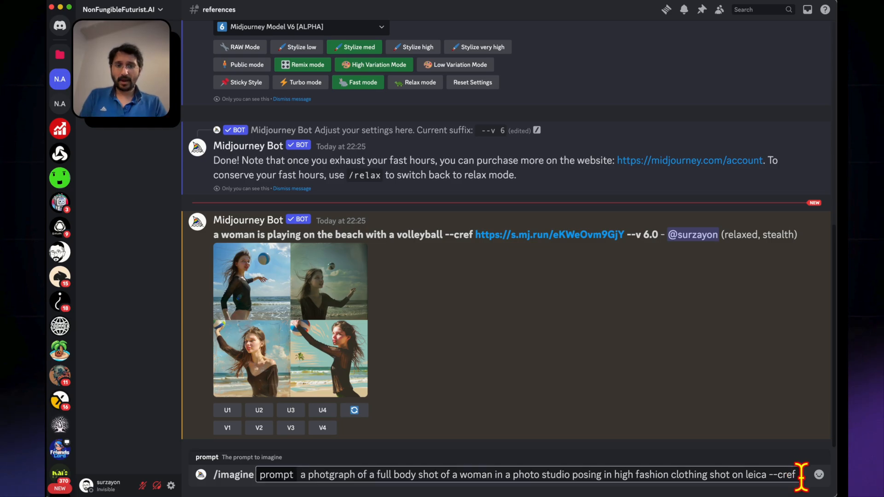
pyautogui.hotkey('ctrl', 'v')
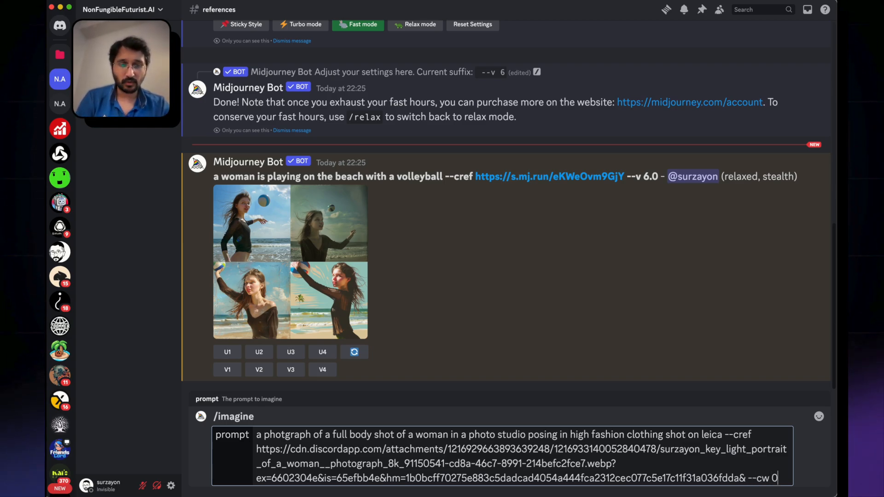
pyautogui.press('Return')
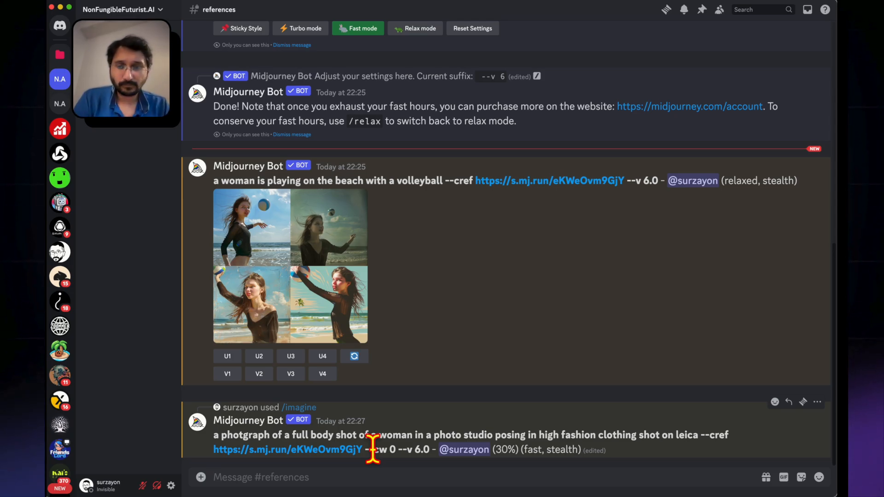
# View the beach volleyball image grid enlarged, close it and enlarge the blue-eyed woman's reference portrait for comparison
pyautogui.click(315, 272)
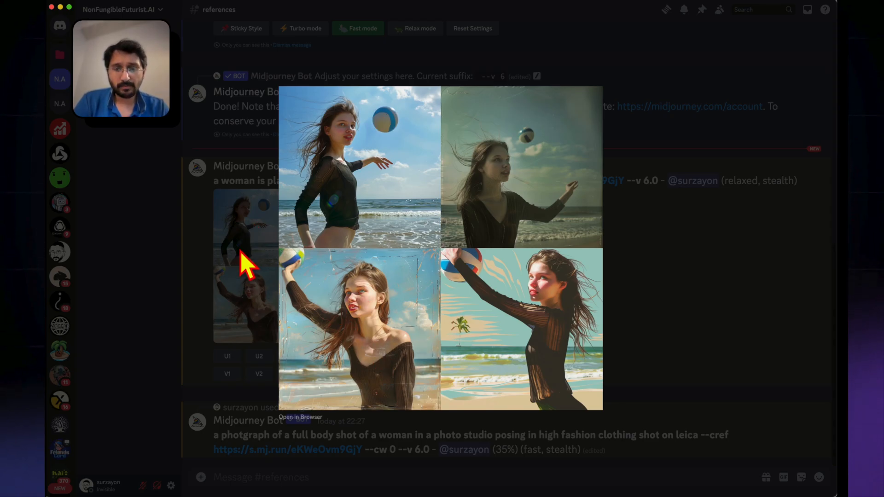
pyautogui.scroll(-3, 242, 260)
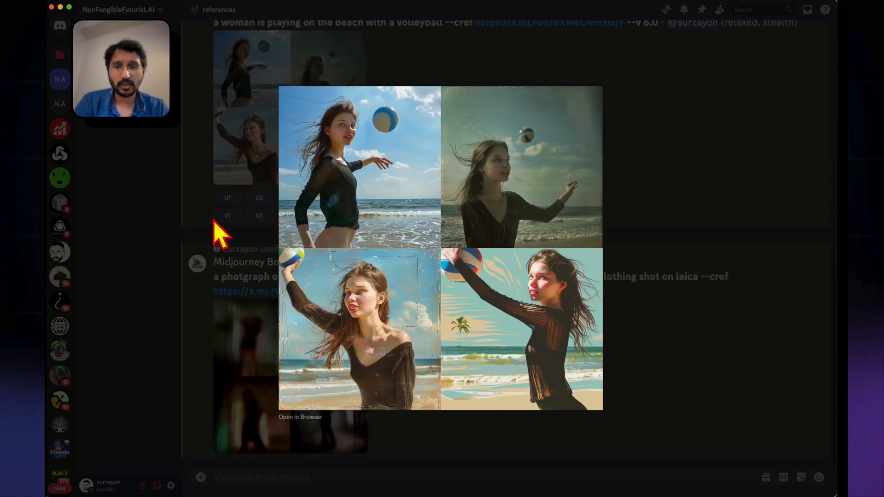
pyautogui.click(204, 234)
pyautogui.scroll(10, 205, 235)
pyautogui.click(272, 118)
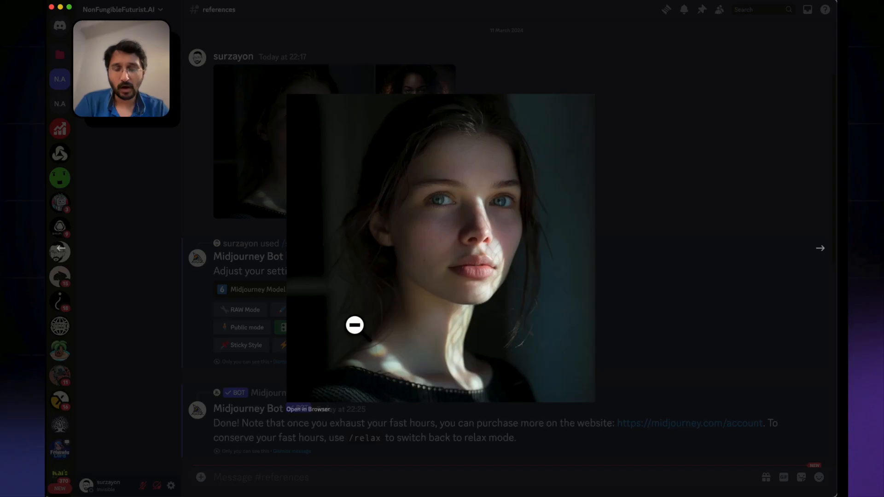
# Close the reference portrait, enlarge the beach volleyball image grid to compare the woman's look, and close it again
pyautogui.click(240, 150)
pyautogui.scroll(-8, 240, 150)
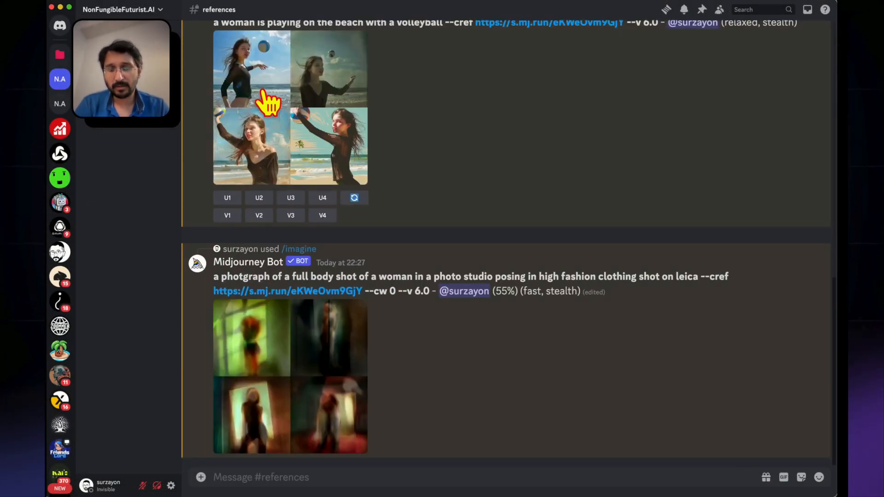
pyautogui.click(257, 147)
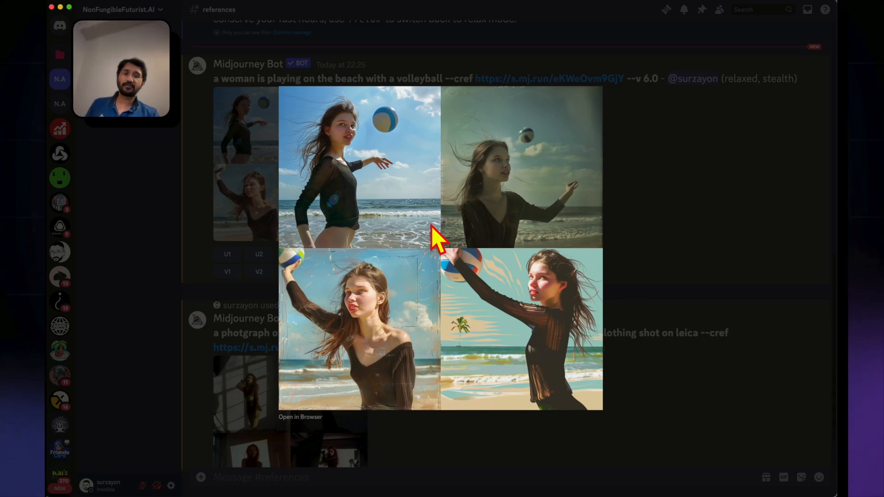
pyautogui.click(221, 150)
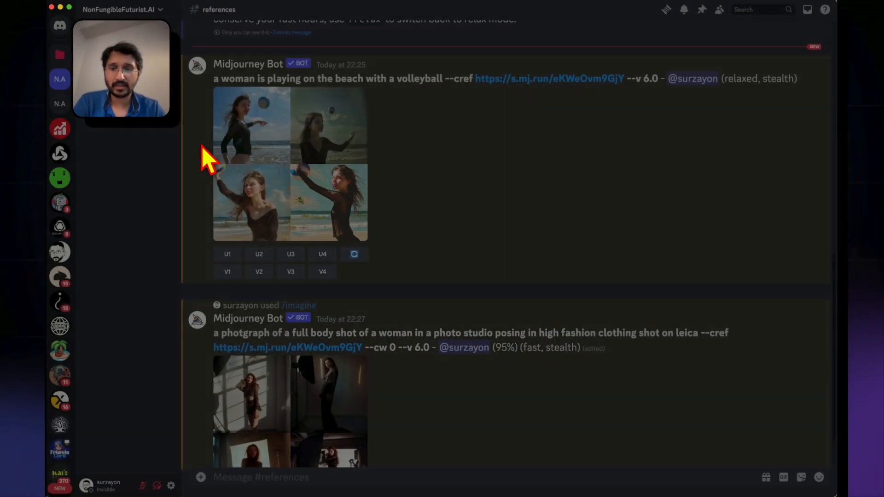
pyautogui.scroll(5, 251, 213)
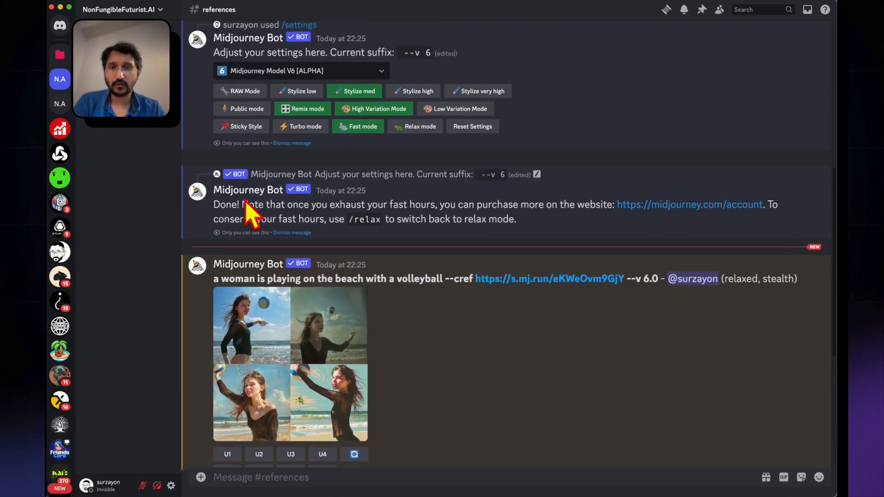
pyautogui.scroll(-6, 336, 292)
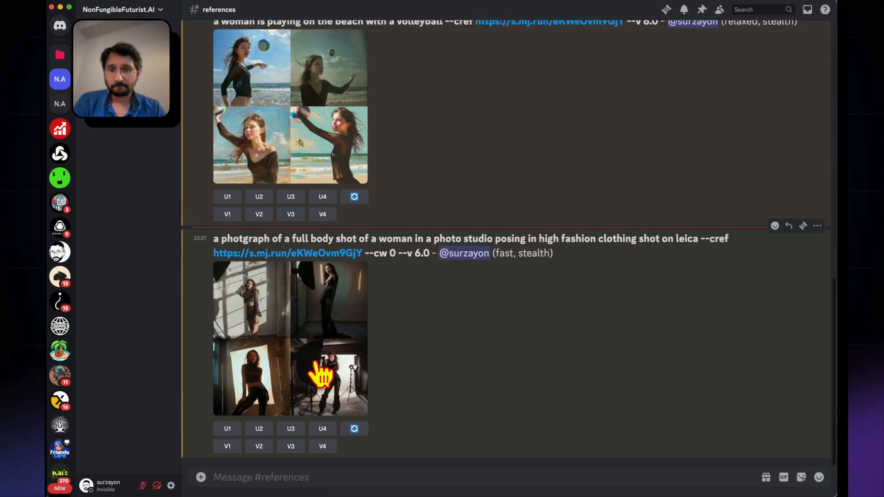
# Inspect the finished high fashion studio grid enlarged, close it and upscale its third image
pyautogui.click(279, 371)
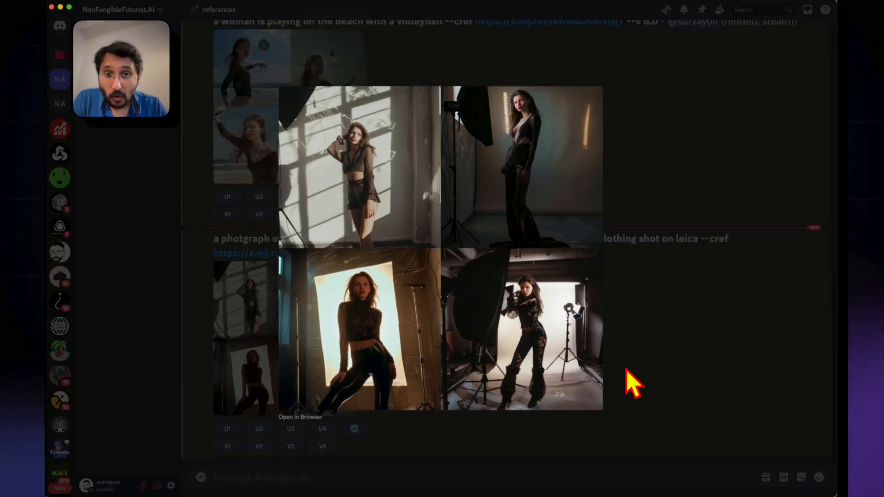
pyautogui.click(677, 396)
pyautogui.click(290, 428)
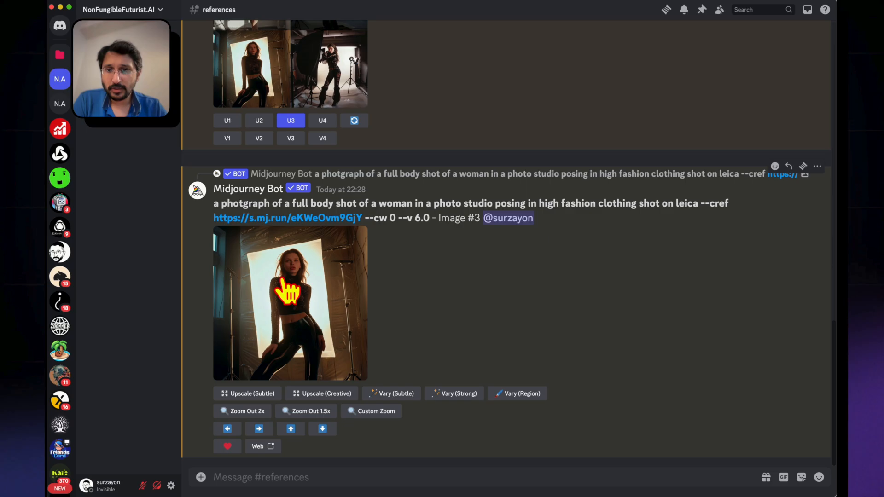
# Compare the upscaled studio image with the blue-eyed woman's reference portrait by enlarging each in turn
pyautogui.click(288, 293)
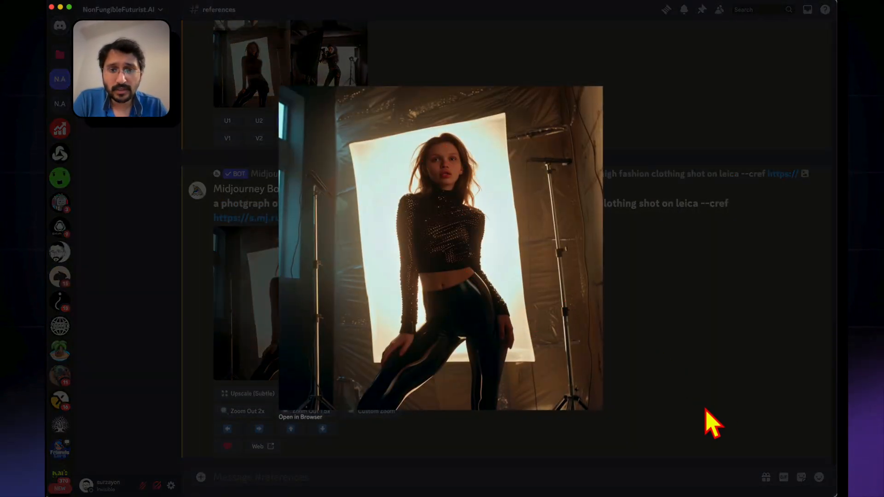
pyautogui.click(710, 420)
pyautogui.scroll(15, 523, 309)
pyautogui.click(362, 230)
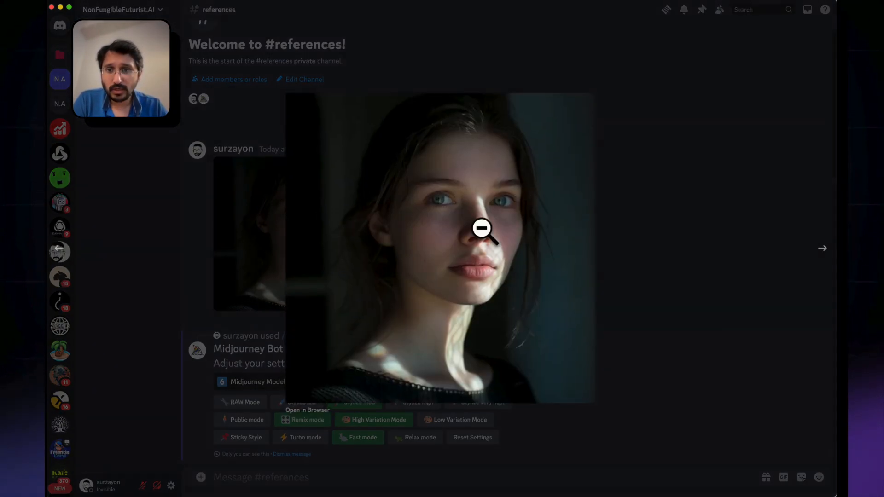
pyautogui.click(217, 335)
pyautogui.scroll(-15, 207, 324)
pyautogui.click(311, 310)
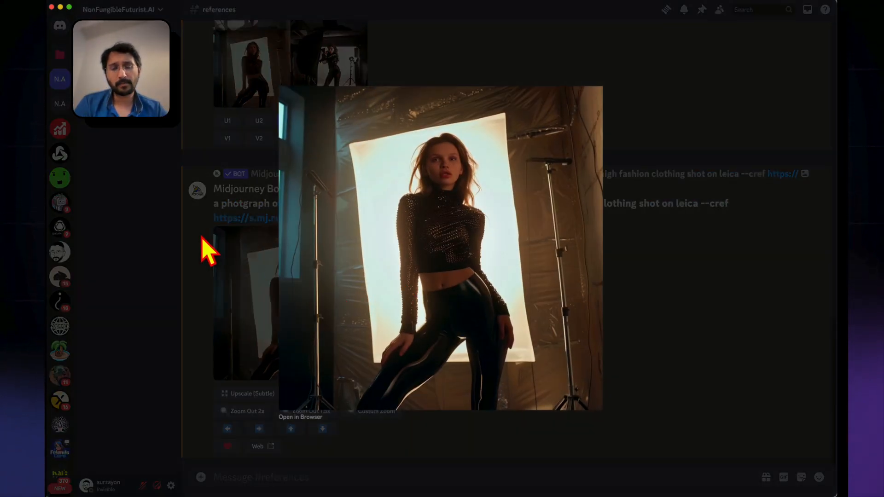
pyautogui.click(223, 260)
pyautogui.scroll(1, 375, 223)
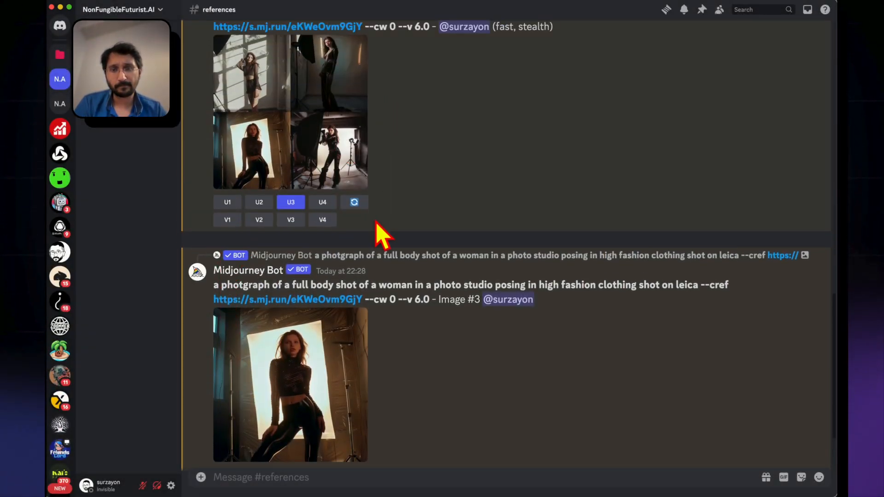
# Rerun the high fashion studio grid with an edited prompt, inserting "realistic" before "photgraph"
pyautogui.click(355, 203)
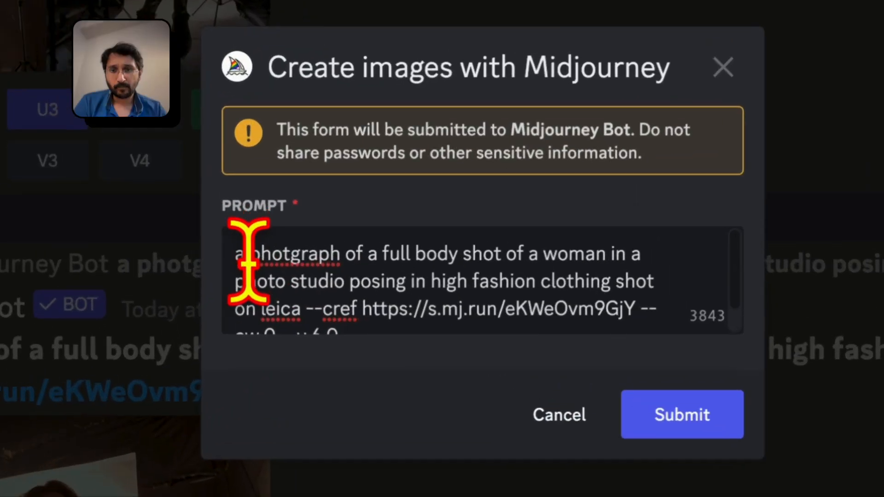
pyautogui.click(248, 258)
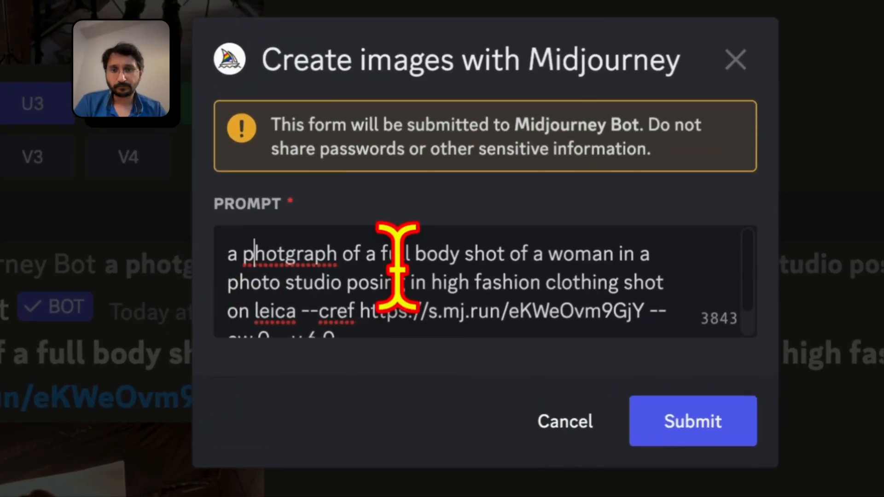
pyautogui.write('realistic')
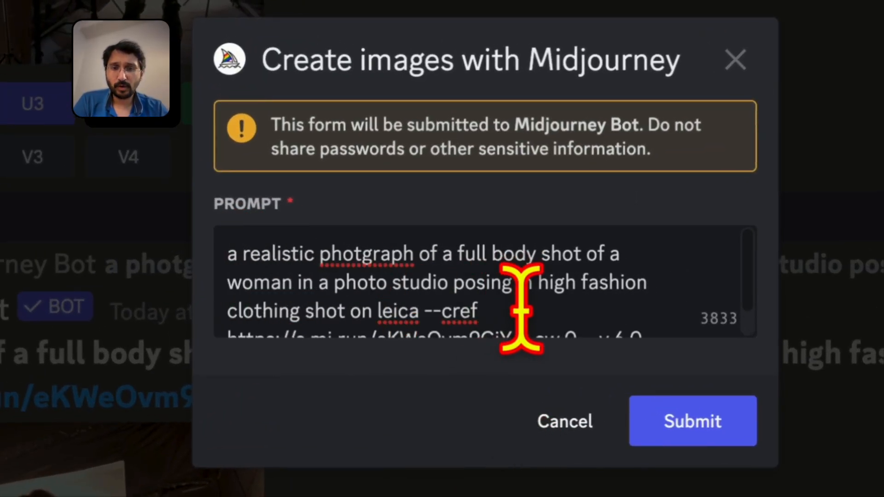
# Remove the photo studio posing wording that follows "a woman" in the prompt
pyautogui.scroll(-1, 519, 304)
pyautogui.moveTo(330, 255); pyautogui.dragTo(504, 254)
pyautogui.press('BackSpace')
pyautogui.press('BackSpace')
pyautogui.press('BackSpace')
pyautogui.press('BackSpace')
pyautogui.press('BackSpace')
pyautogui.press('BackSpace')
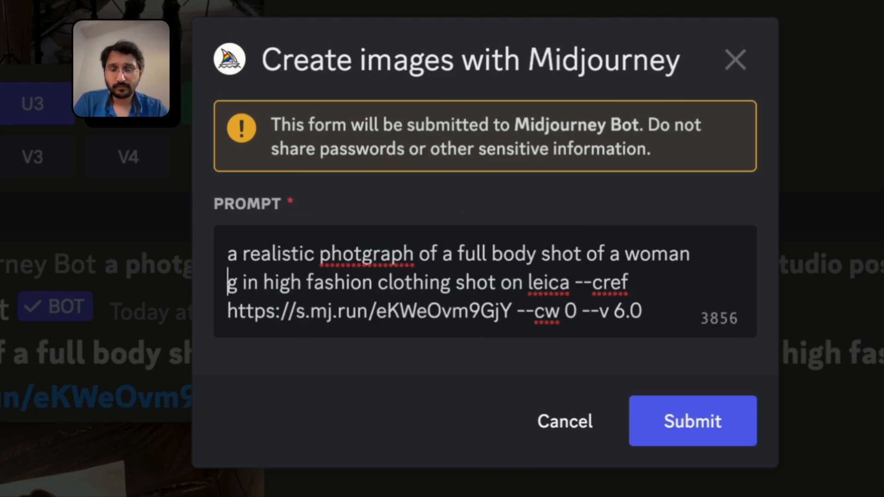
# Replace "of" before "a woman" with "in a street photography style of" in the prompt
pyautogui.click(616, 254)
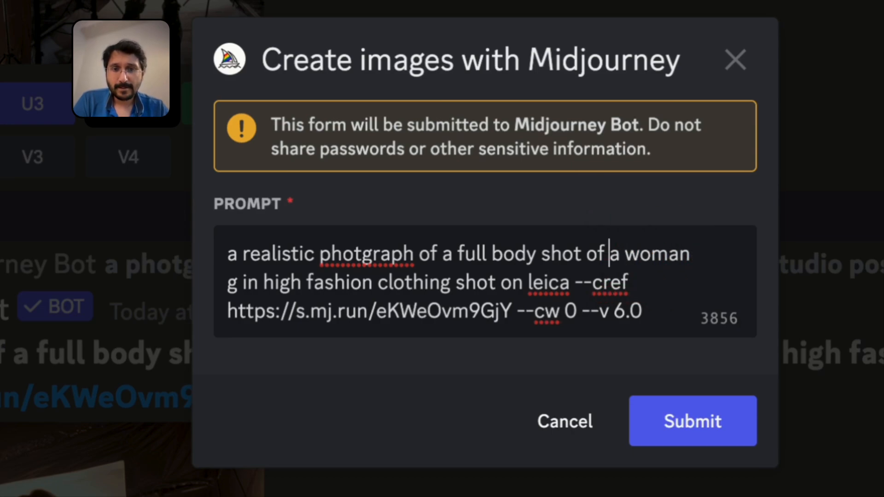
pyautogui.press('BackSpace')
pyautogui.press('BackSpace')
pyautogui.press('BackSpace')
pyautogui.press('BackSpace')
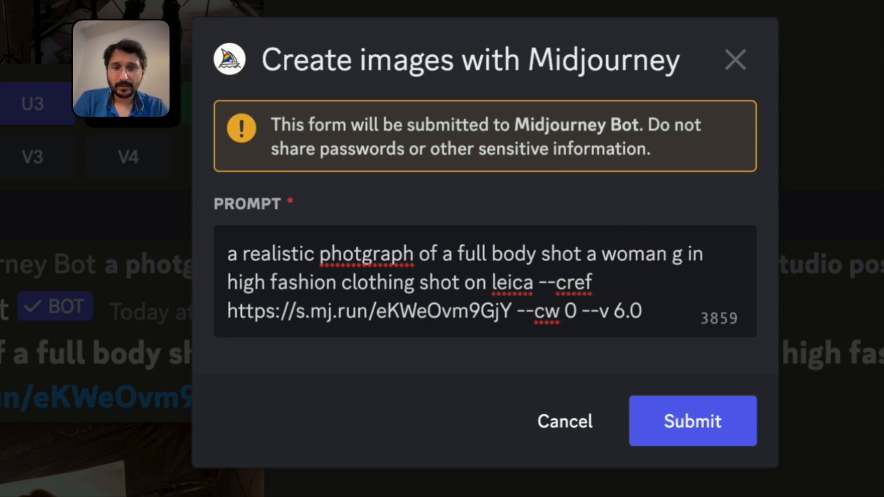
pyautogui.write('in a street ')
pyautogui.write('photograpny')
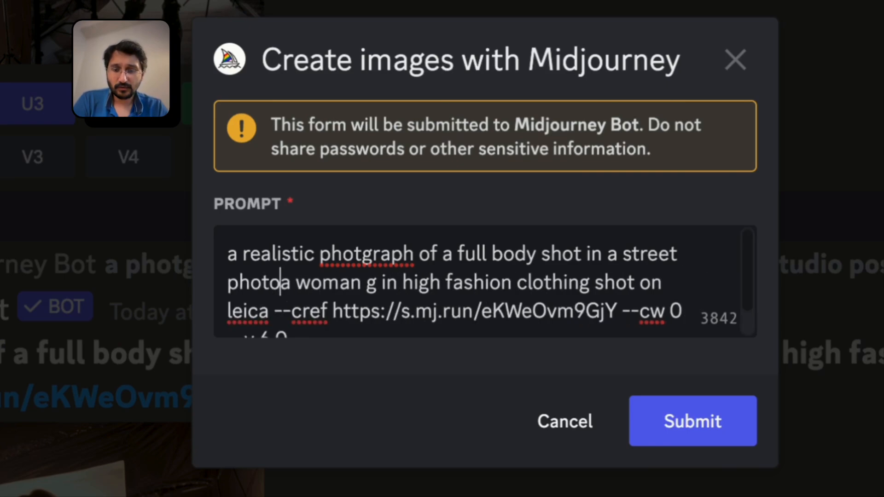
pyautogui.press('BackSpace')
pyautogui.press('BackSpace')
pyautogui.press('BackSpace')
pyautogui.write('hy style of')
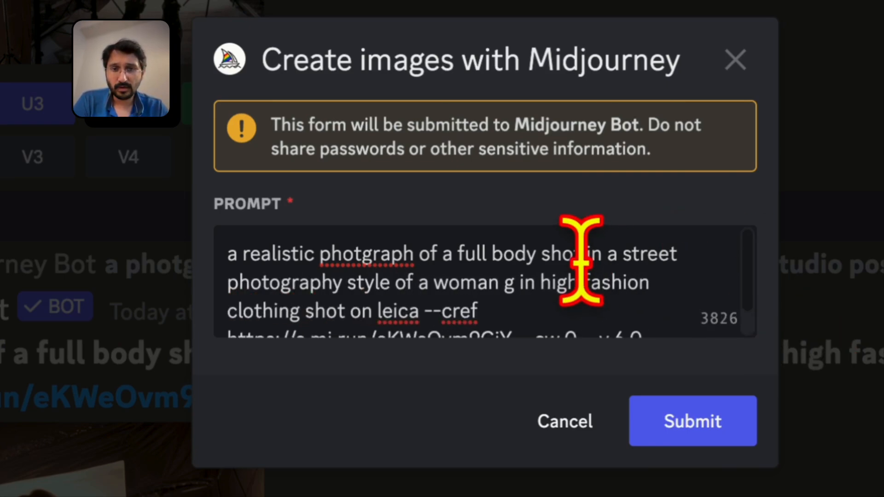
# Delete the leftover "g in high fashion clothing" wording so the prompt reads "a woman shot on leica"
pyautogui.click(523, 283)
pyautogui.press('BackSpace')
pyautogui.press('Delete')
pyautogui.press('BackSpace')
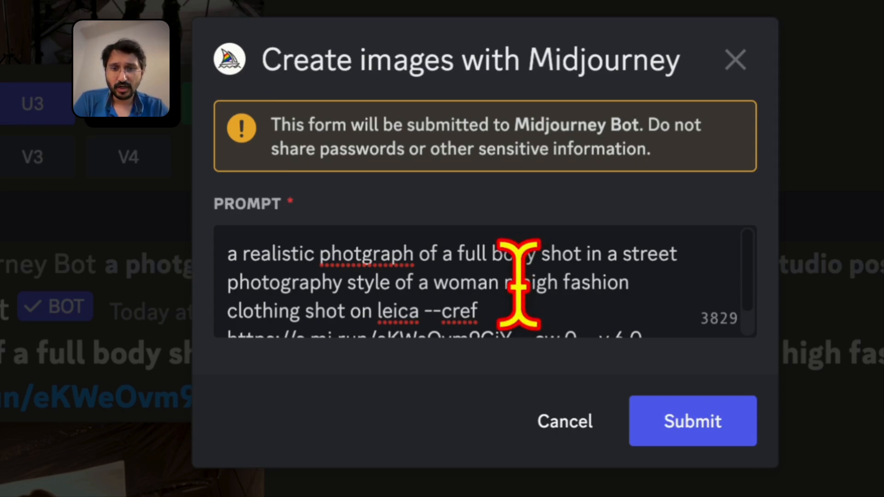
pyautogui.moveTo(505, 287); pyautogui.dragTo(520, 289)
pyautogui.press('BackSpace')
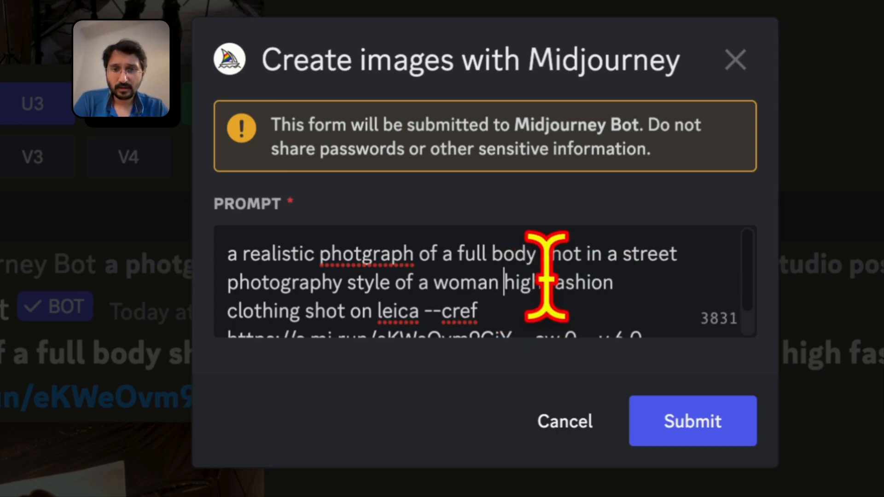
pyautogui.moveTo(515, 281); pyautogui.dragTo(324, 285)
pyautogui.press('BackSpace')
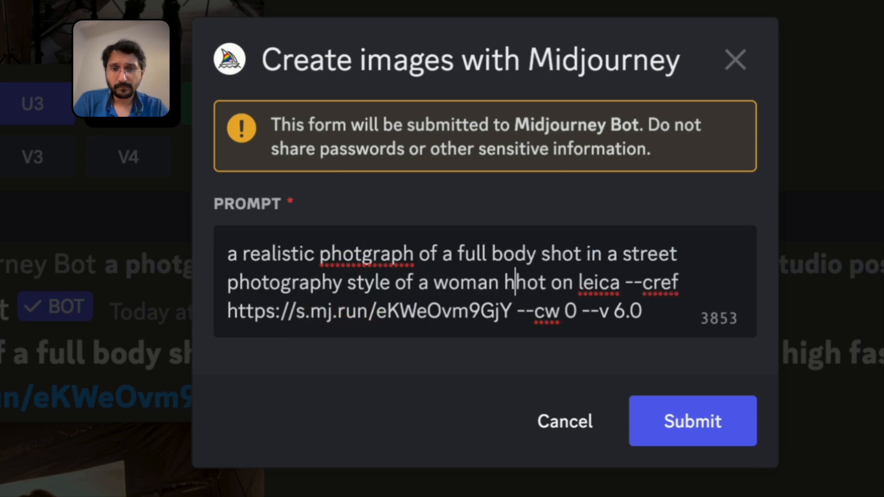
pyautogui.press('BackSpace')
pyautogui.write('s')
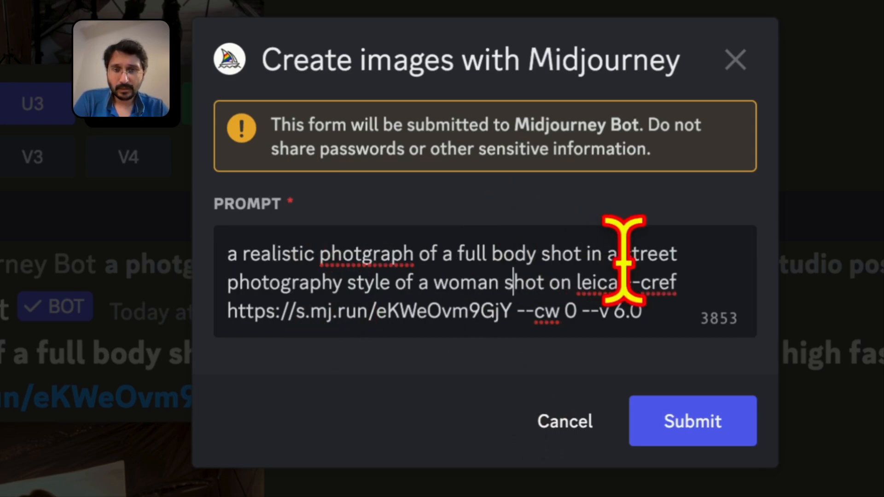
# Replace "leica" with "kodak potra 400" in the prompt
pyautogui.doubleClick(594, 283)
pyautogui.write('kodak po')
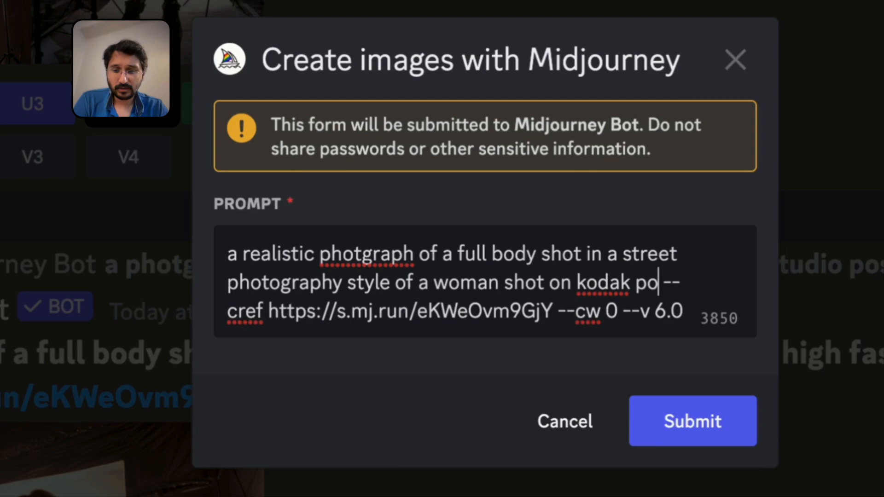
pyautogui.write('tra 400')
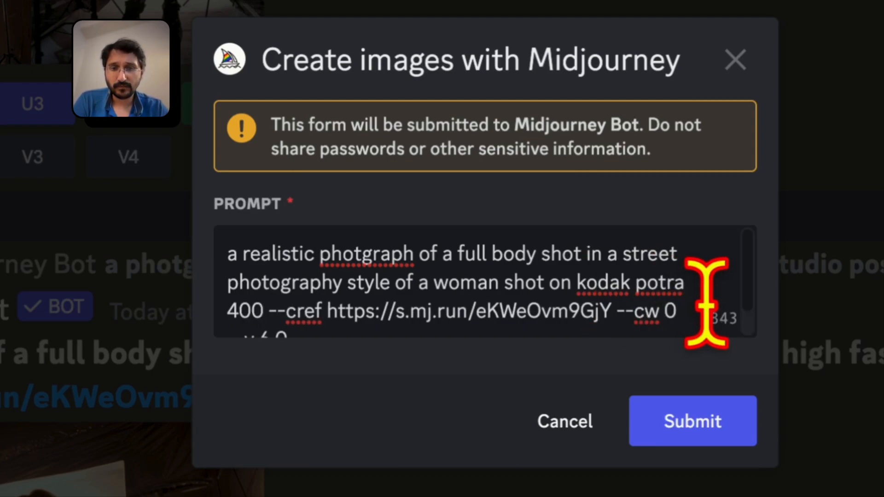
# Set the --cw value to 100 and submit the edited prompt to Midjourney
pyautogui.scroll(-1, 706, 292)
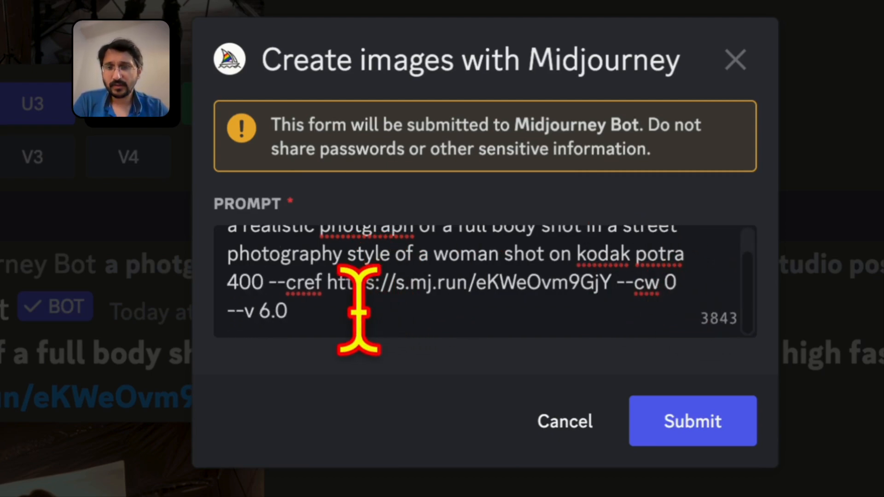
pyautogui.click(700, 283)
pyautogui.press('BackSpace')
pyautogui.press('BackSpace')
pyautogui.write('100')
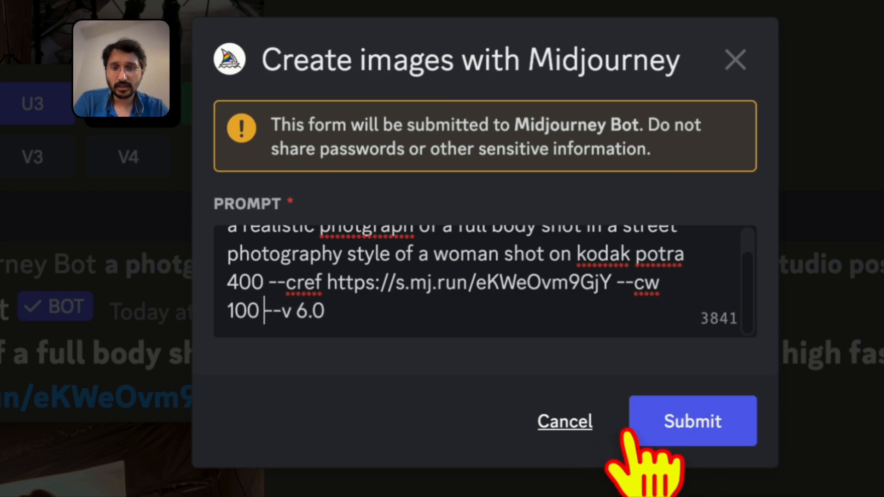
pyautogui.click(681, 424)
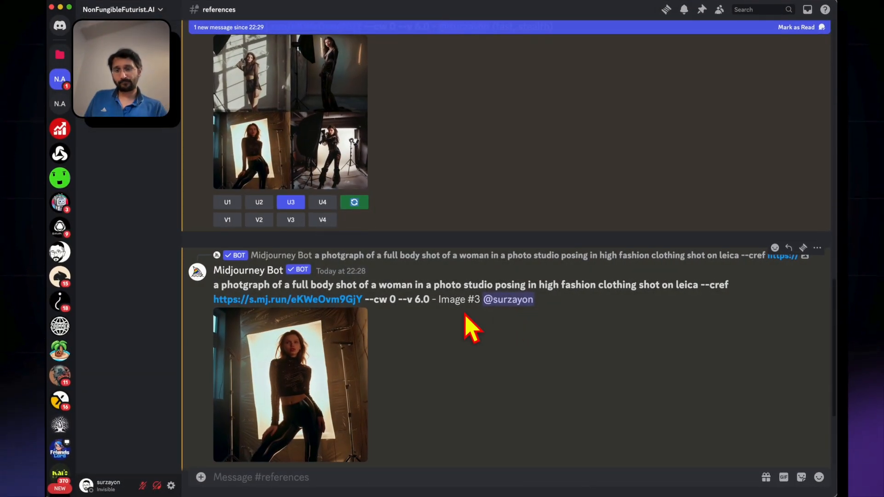
# Compare the upscaled studio image with the reference portrait, and check the progress of the street photography grid
pyautogui.click(295, 340)
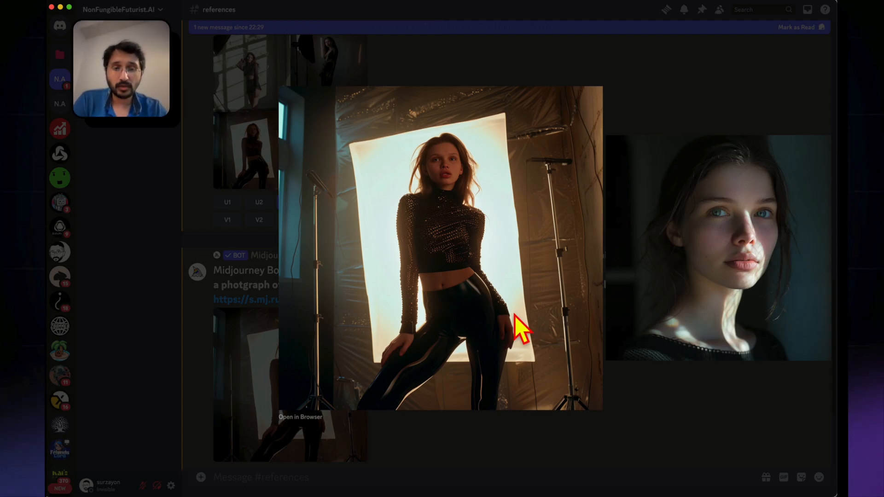
pyautogui.click(193, 269)
pyautogui.scroll(10, 193, 269)
pyautogui.click(303, 232)
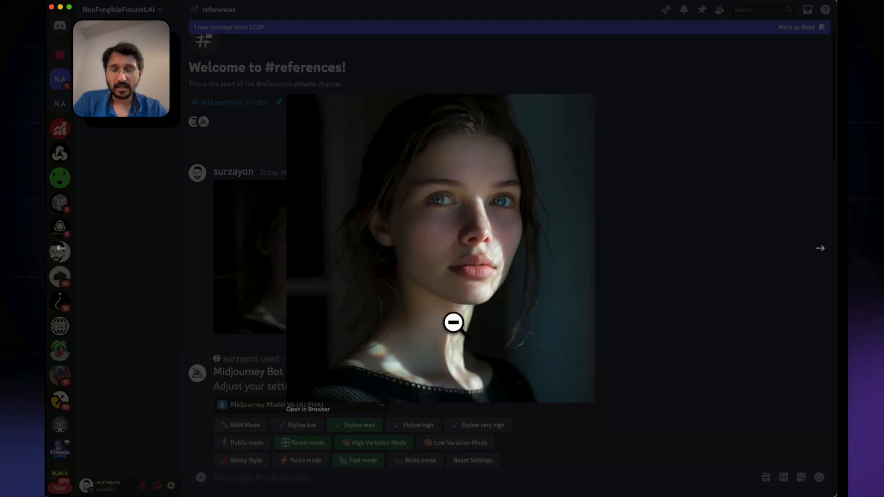
pyautogui.click(266, 247)
pyautogui.scroll(-10, 272, 263)
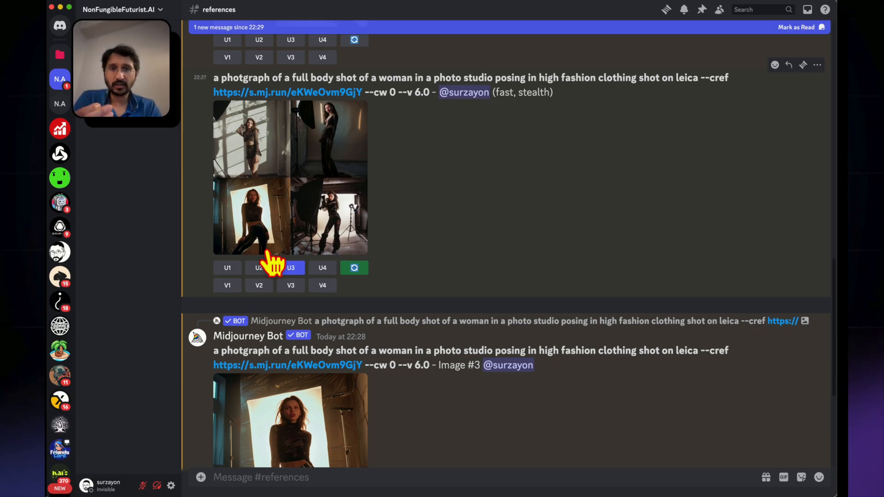
pyautogui.scroll(-1, 272, 263)
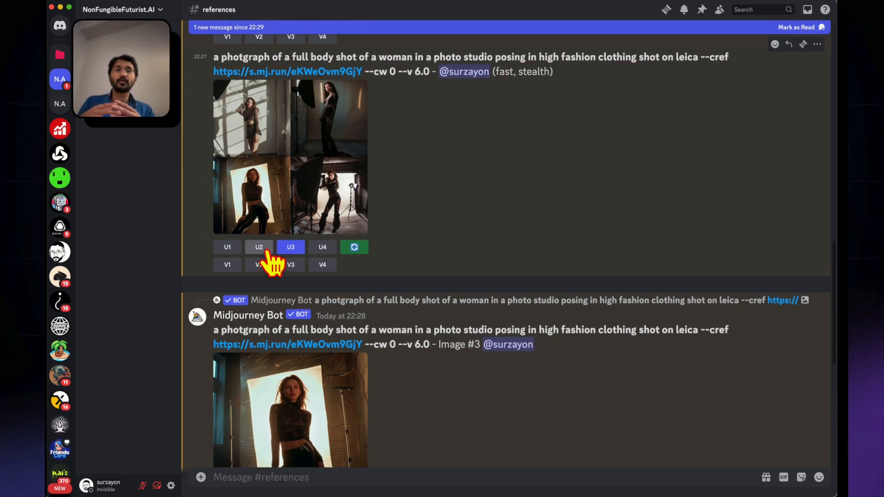
pyautogui.scroll(-5, 273, 263)
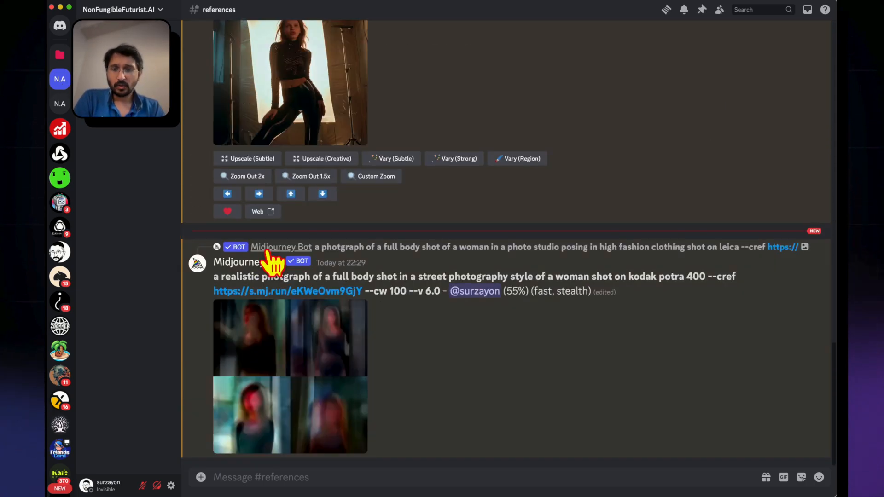
# Turn on RAW Mode in the Midjourney settings message
pyautogui.scroll(15, 272, 263)
pyautogui.scroll(-3, 268, 262)
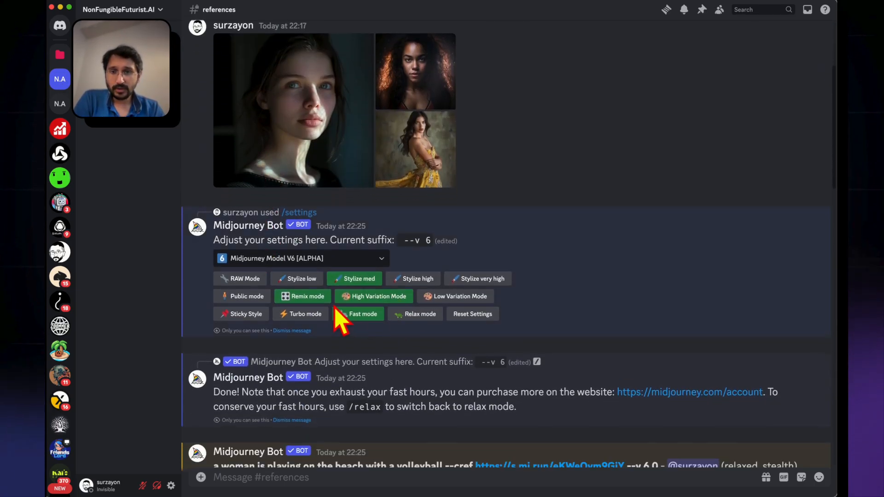
pyautogui.click(239, 279)
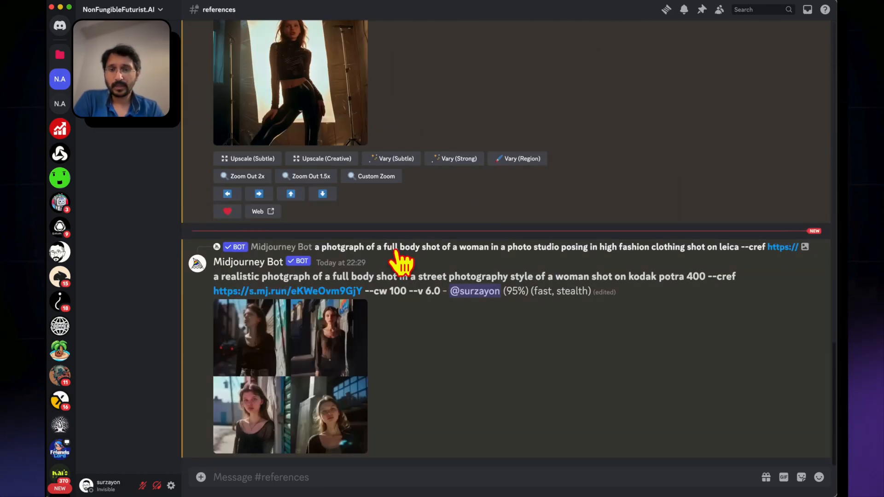
# Review the street photography grid at full size and upscale its third image
pyautogui.click(291, 404)
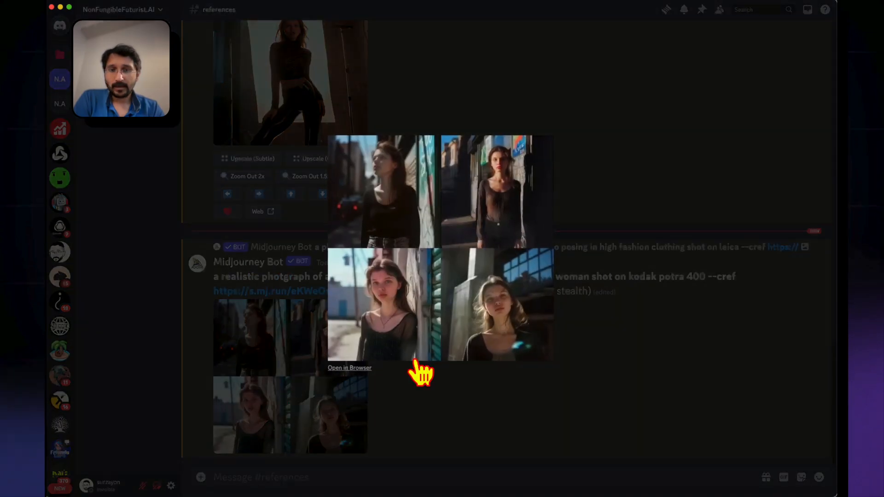
pyautogui.click(488, 421)
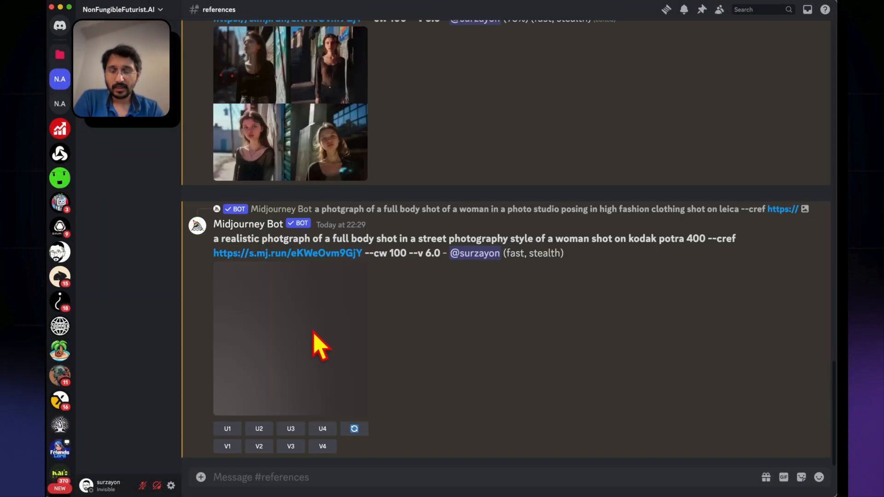
pyautogui.click(290, 428)
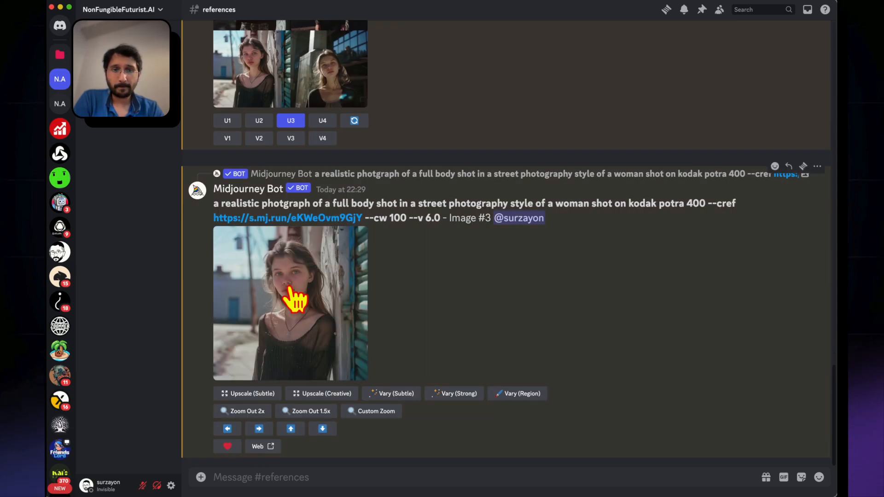
# Compare the upscaled street photography image with the uploaded reference portrait at full size
pyautogui.click(327, 319)
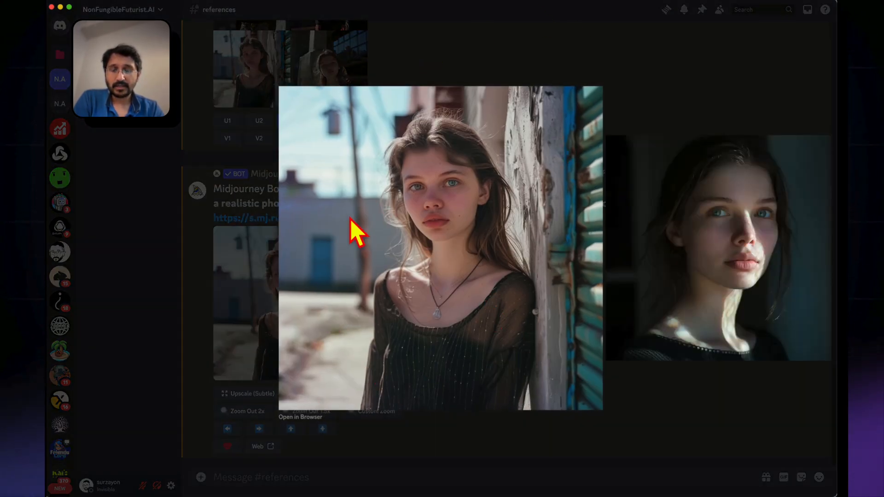
pyautogui.click(624, 405)
pyautogui.scroll(10, 361, 310)
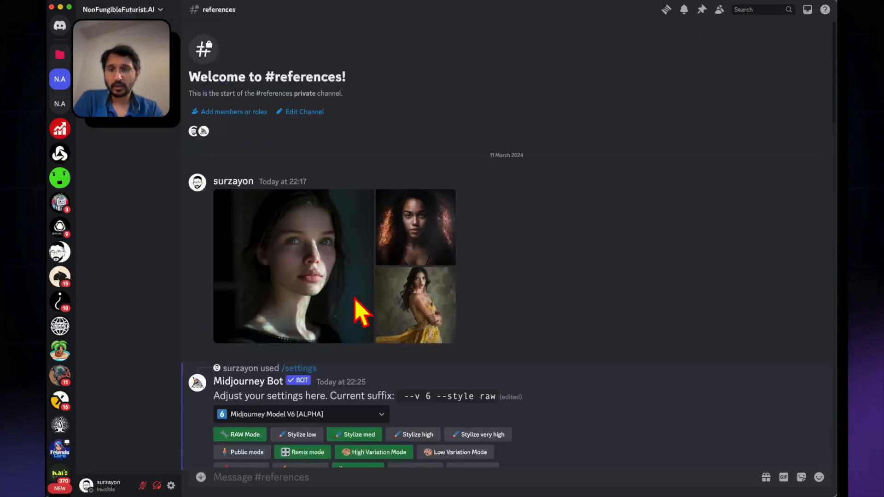
pyautogui.click(296, 305)
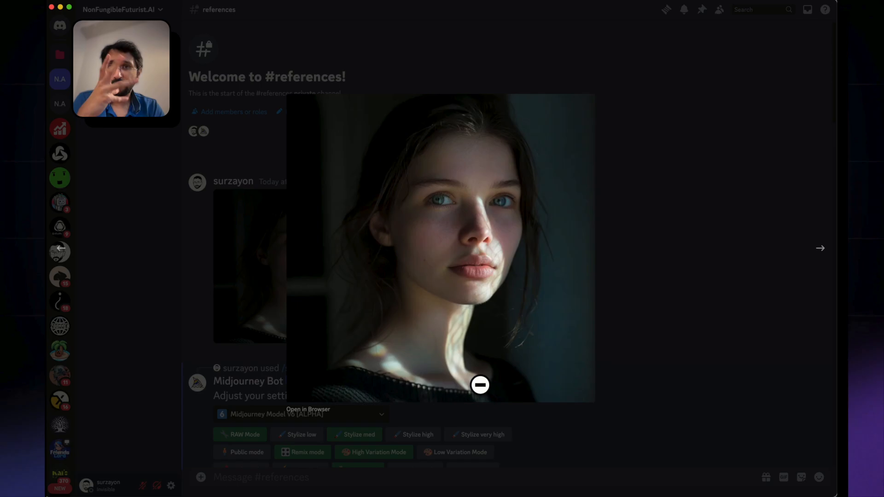
pyautogui.click(247, 350)
pyautogui.scroll(-15, 256, 363)
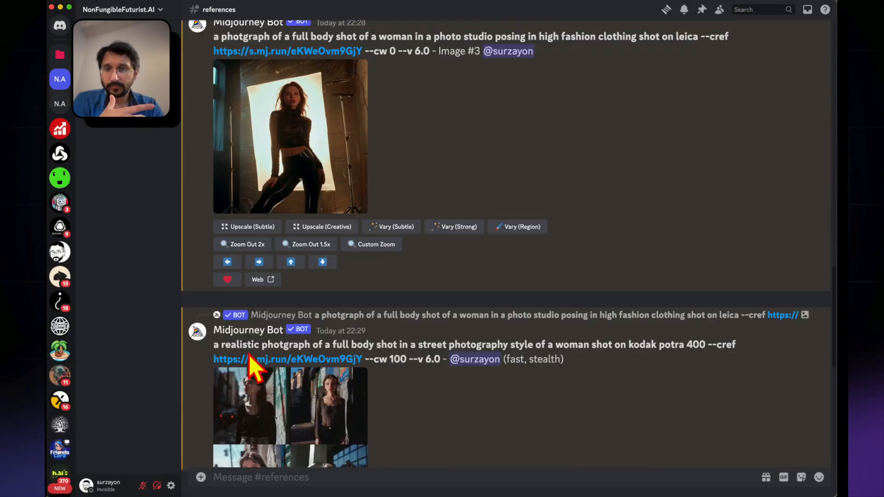
pyautogui.click(276, 334)
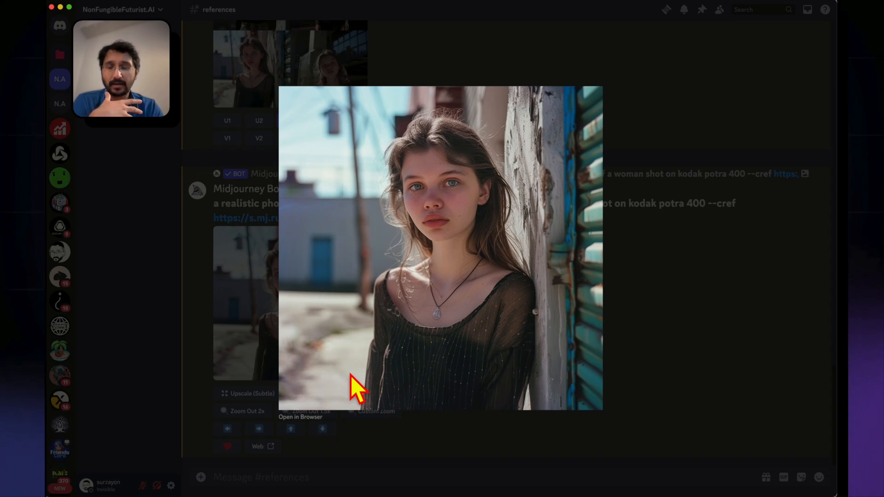
pyautogui.click(217, 327)
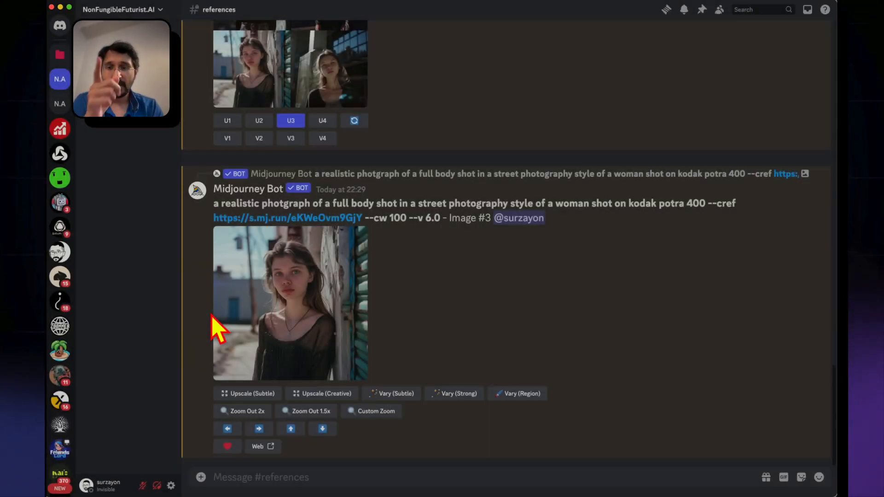
# Copy the link of the uploaded yellow dress image from its enlarged view
pyautogui.scroll(10, 217, 327)
pyautogui.scroll(5, 213, 317)
pyautogui.click(438, 288)
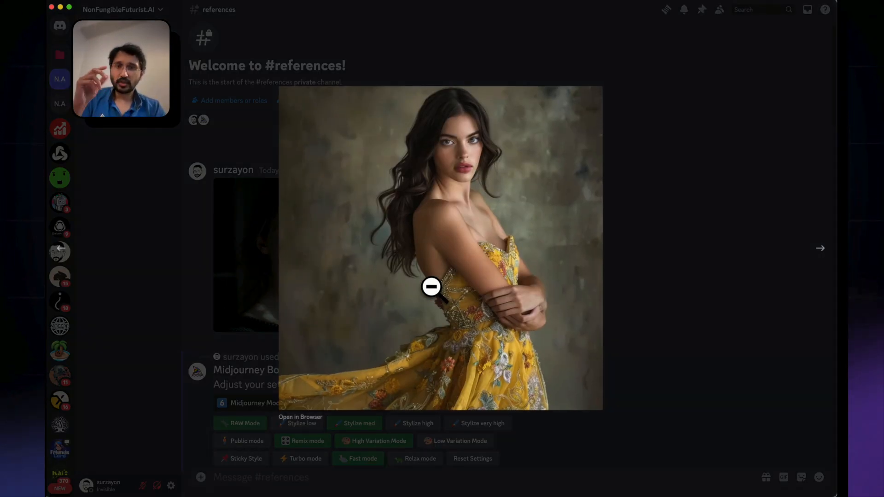
pyautogui.rightClick(431, 286)
pyautogui.click(467, 314)
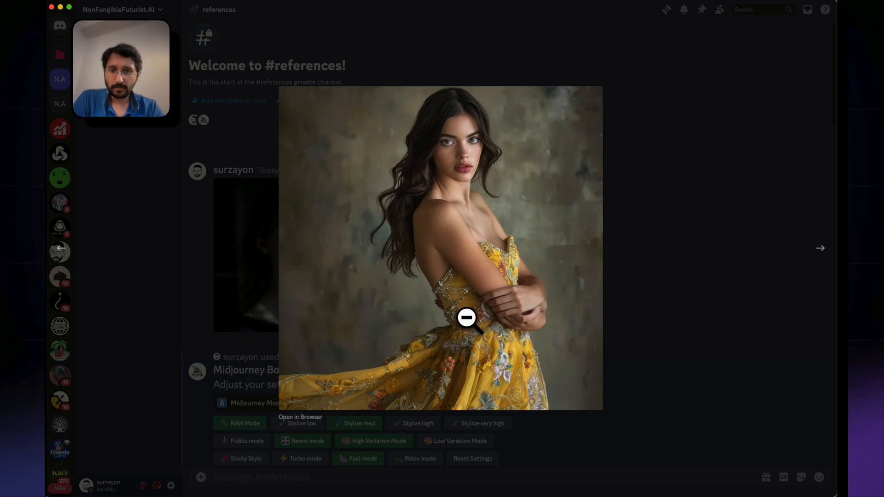
pyautogui.click(629, 419)
# Try to remix image 3 of the --cw 0 studio grid, replacing --v 6.0 with a style reference to the copied image link
pyautogui.scroll(-15, 631, 420)
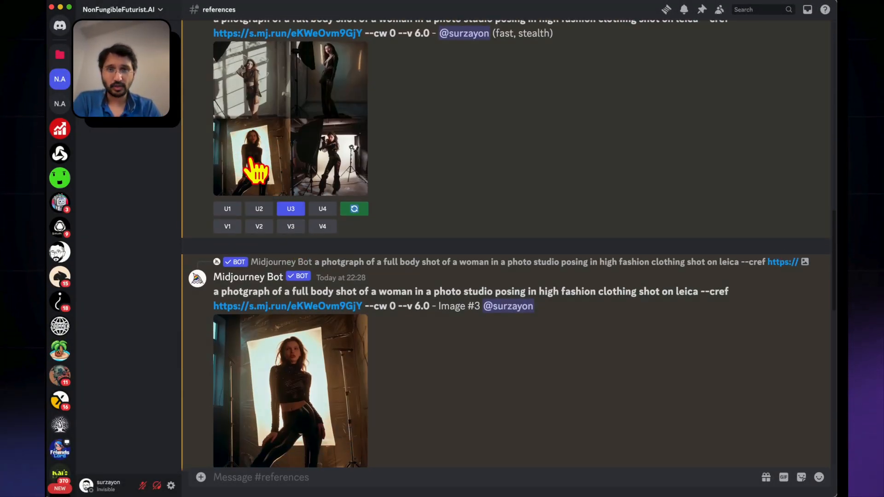
pyautogui.scroll(3, 246, 166)
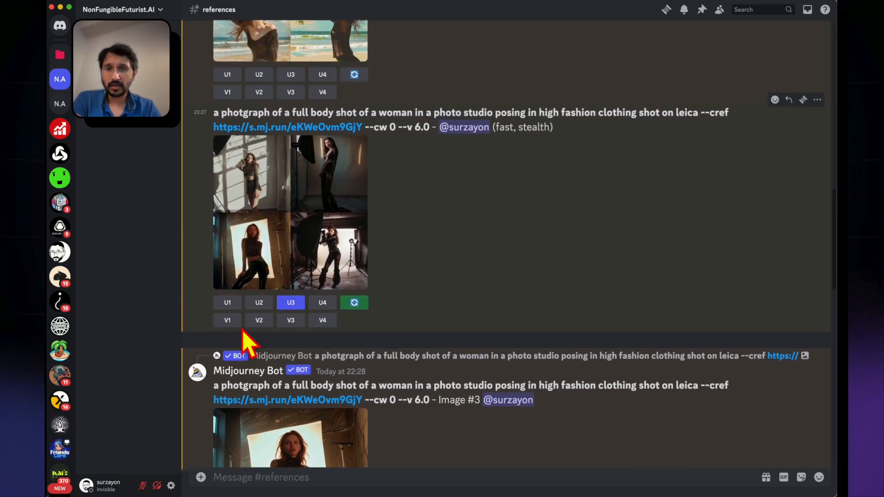
pyautogui.click(291, 321)
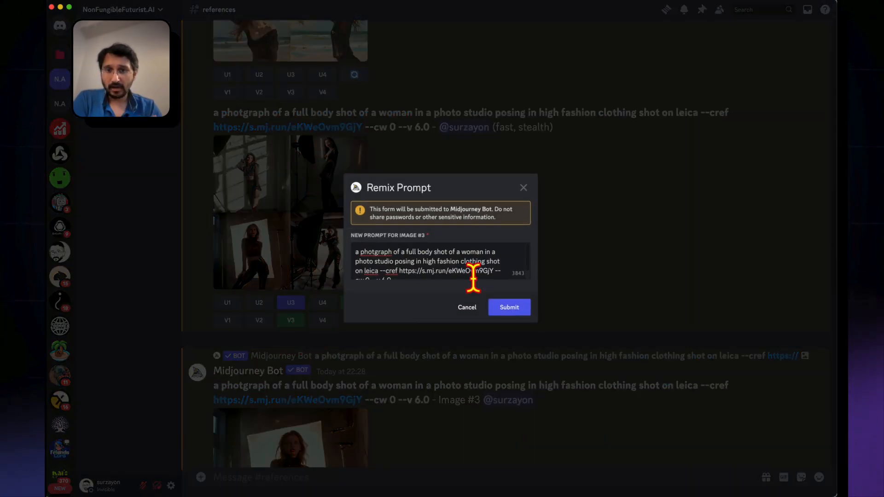
pyautogui.scroll(-1, 495, 271)
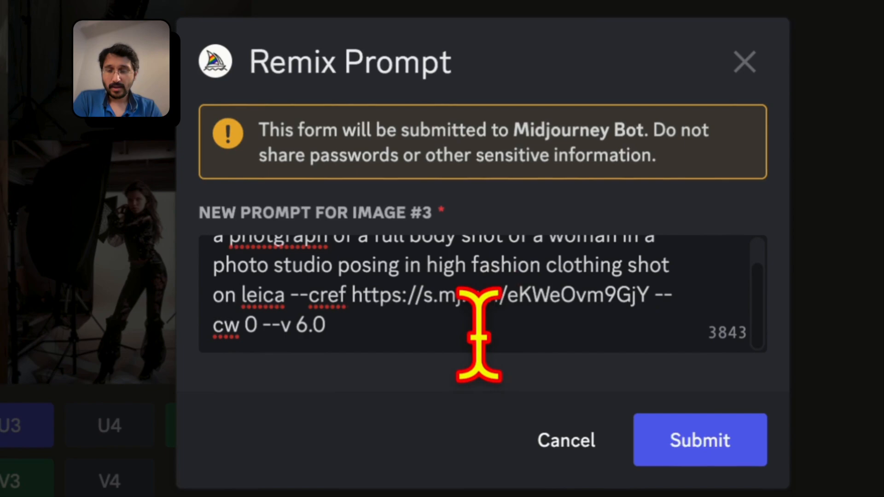
pyautogui.click(371, 333)
pyautogui.press('BackSpace')
pyautogui.press('BackSpace')
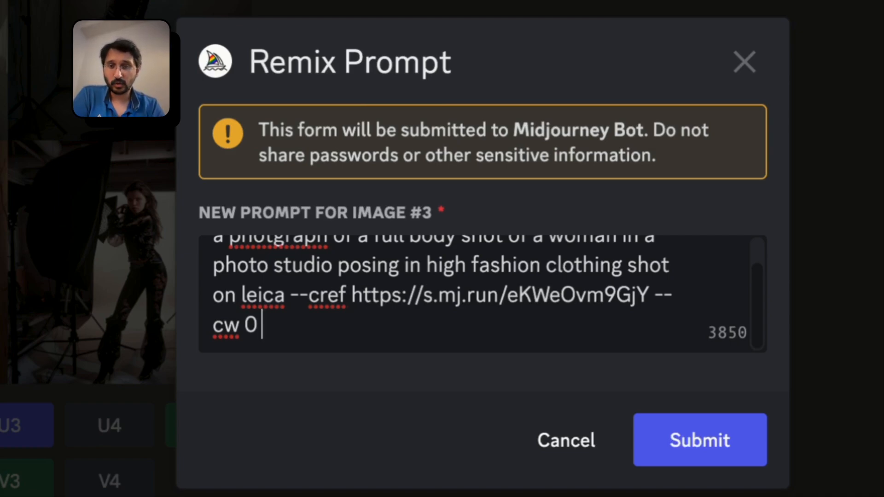
pyautogui.write('d')
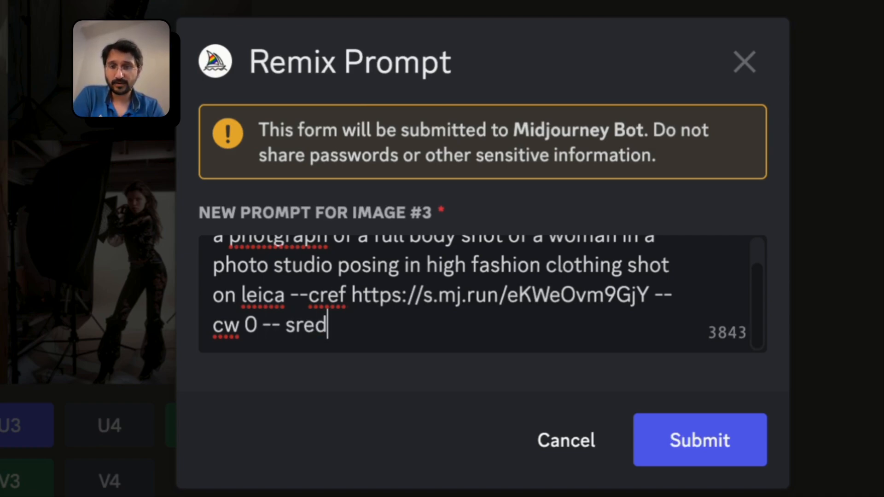
pyautogui.hotkey('ctrl', 'v')
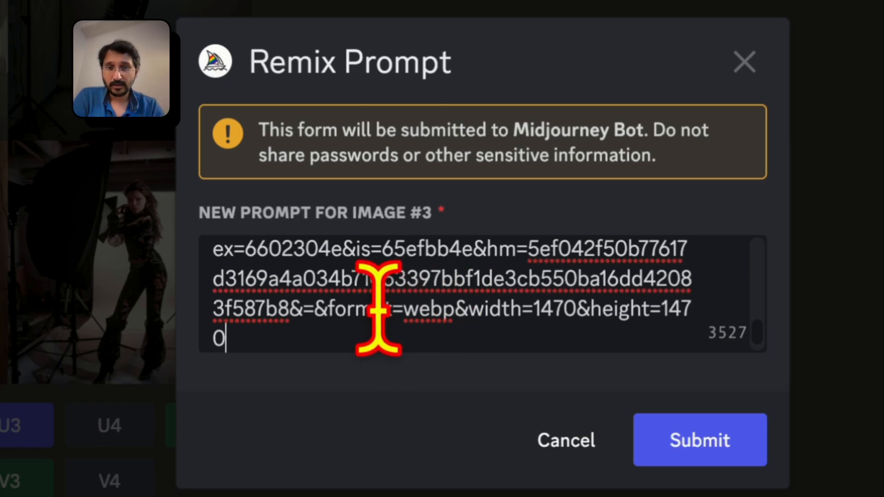
pyautogui.moveTo(359, 317); pyautogui.dragTo(184, 214)
pyautogui.click(334, 343)
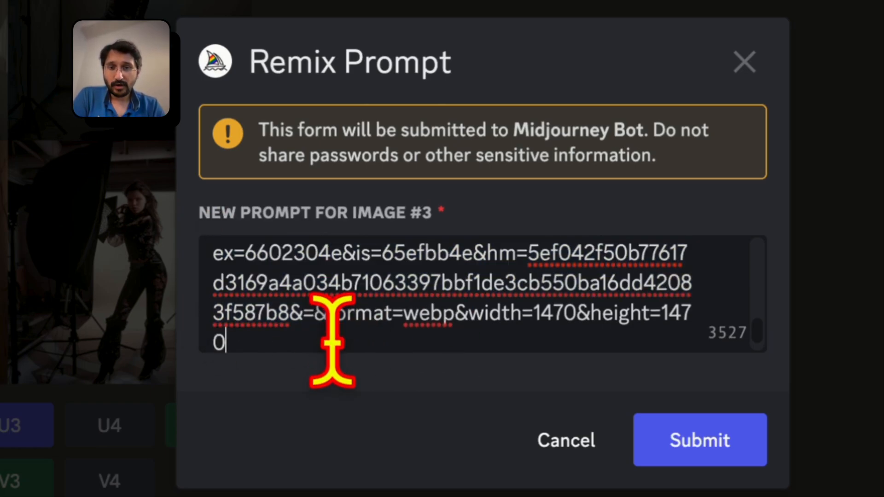
pyautogui.scroll(1, 336, 345)
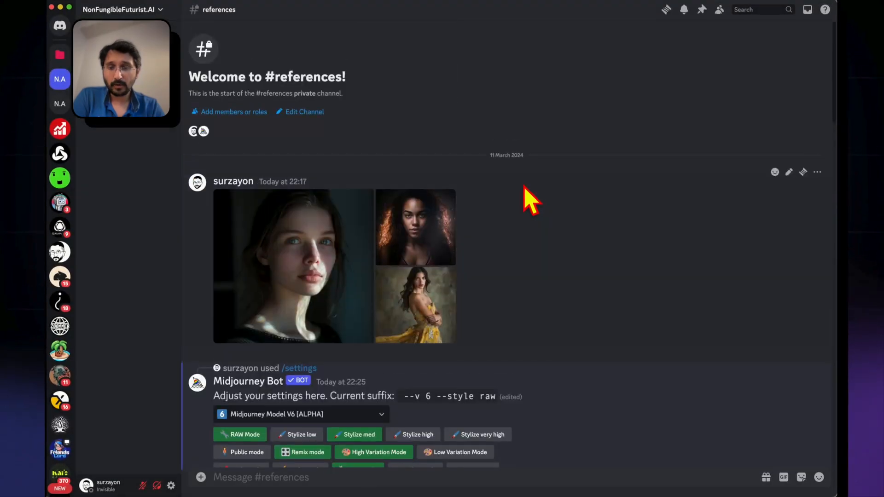
# Open the uploaded yellow dress image in the browser and copy its web address
pyautogui.click(420, 295)
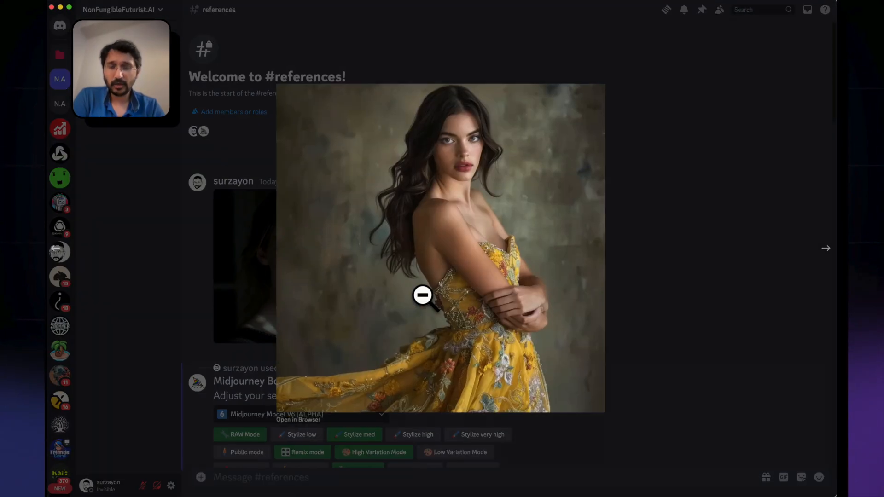
pyautogui.click(317, 417)
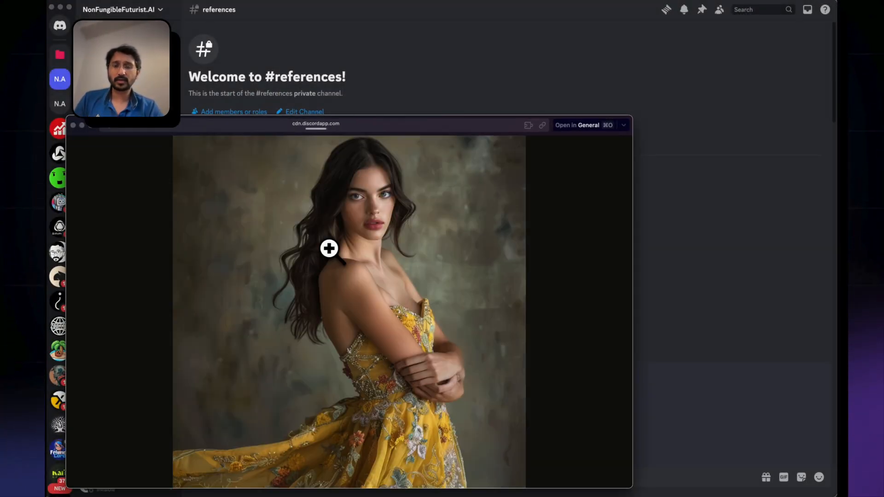
pyautogui.click(289, 126)
pyautogui.click(468, 42)
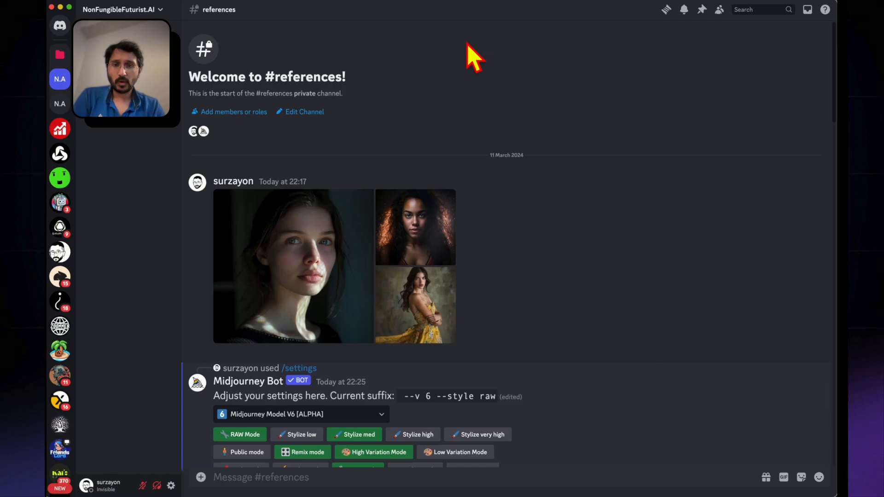
# Start a remix of image 3 in the --cw 0 studio grid and remove --v 6.0 from the prompt
pyautogui.scroll(-20, 340, 270)
pyautogui.scroll(2, 343, 272)
pyautogui.scroll(10, 322, 295)
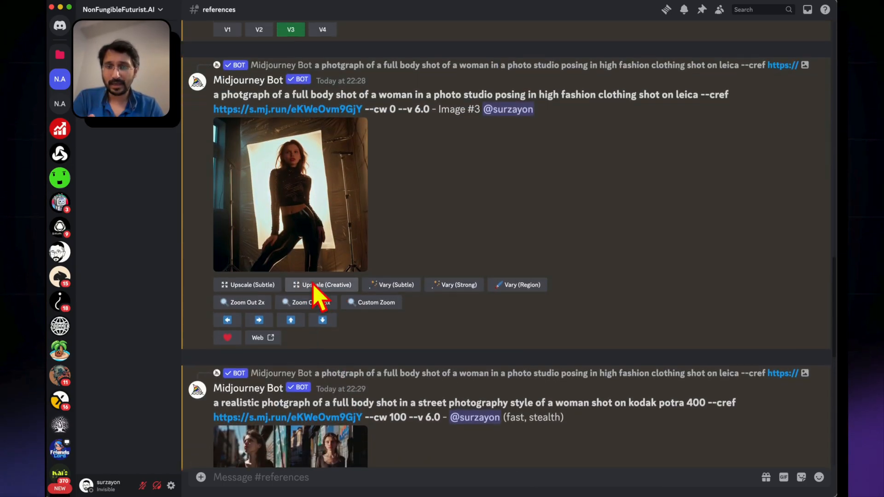
pyautogui.click(291, 345)
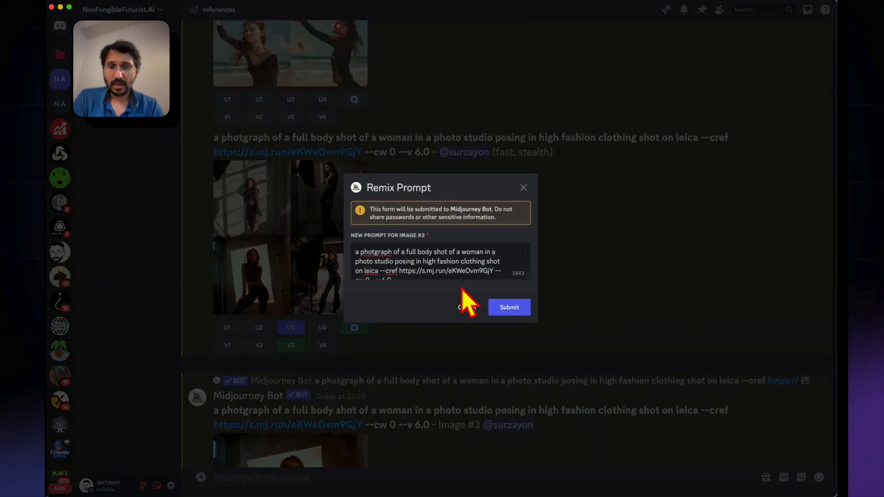
pyautogui.scroll(-1, 456, 273)
pyautogui.press('BackSpace')
pyautogui.press('BackSpace')
pyautogui.press('BackSpace')
pyautogui.press('BackSpace')
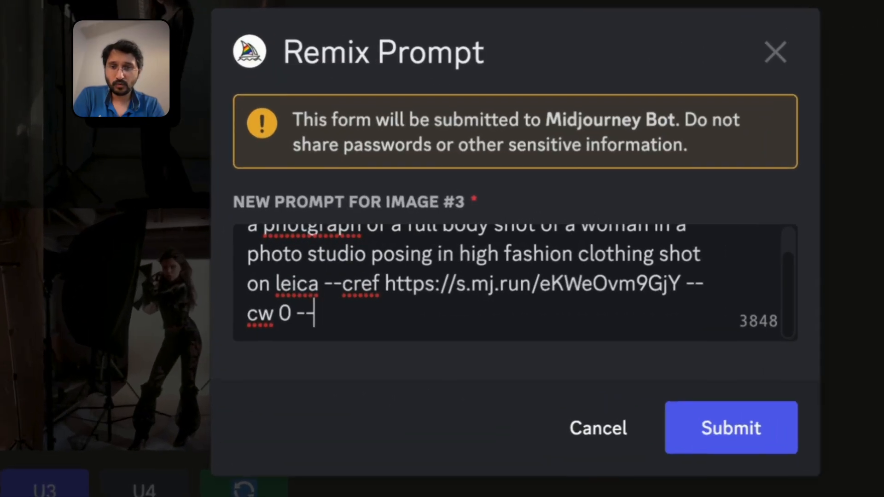
pyautogui.press('BackSpace')
pyautogui.press('BackSpace')
# Append --sref with the copied yellow dress image address and submit the remix prompt
pyautogui.write('--sre')
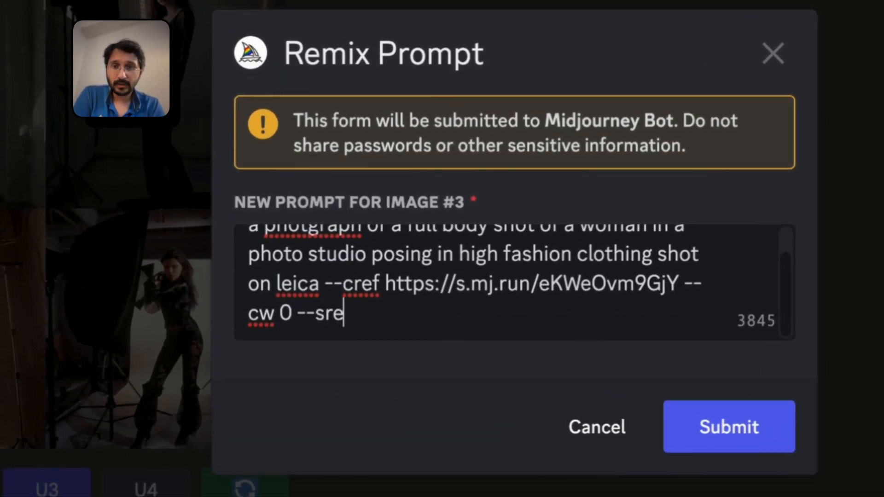
pyautogui.write('f')
pyautogui.hotkey('ctrl', 'v')
pyautogui.click(736, 432)
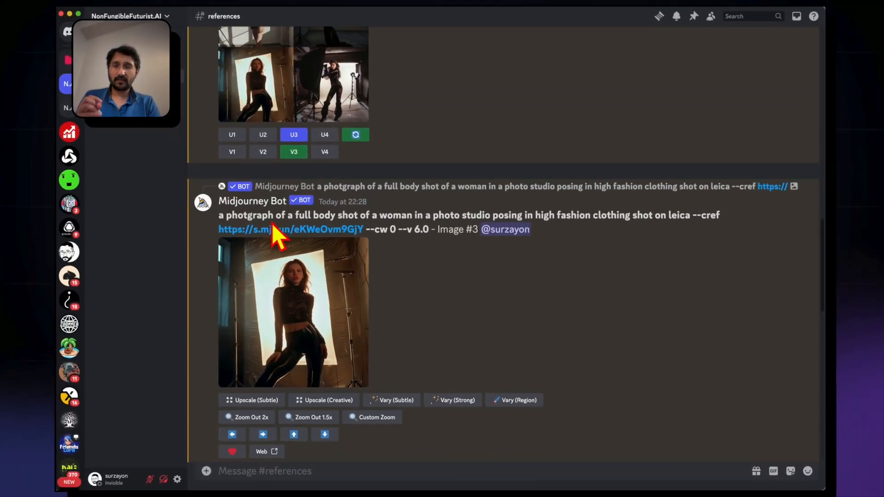
# View the uploaded portrait used as character reference and the yellow dress image used as style reference
pyautogui.scroll(3, 276, 235)
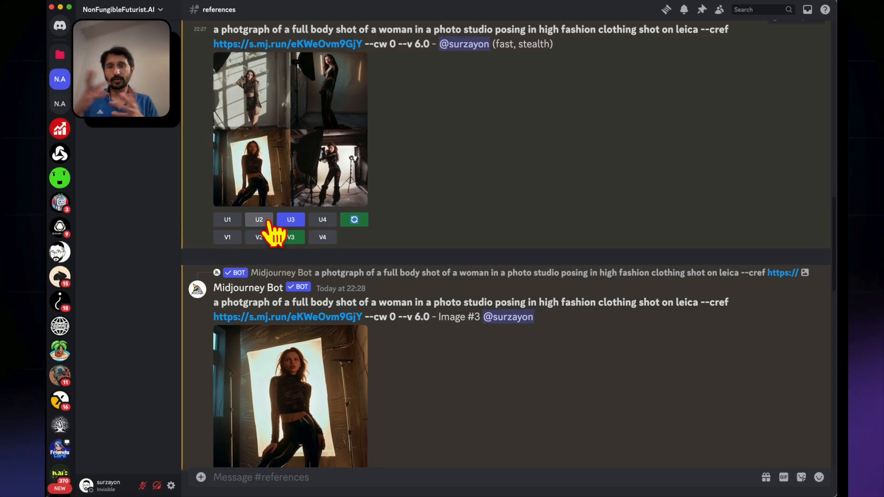
pyautogui.scroll(15, 274, 233)
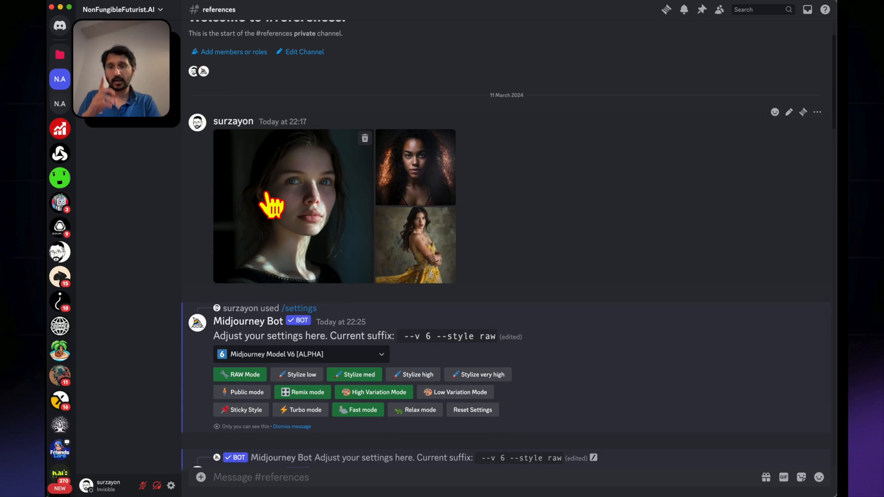
pyautogui.click(272, 205)
pyautogui.click(660, 365)
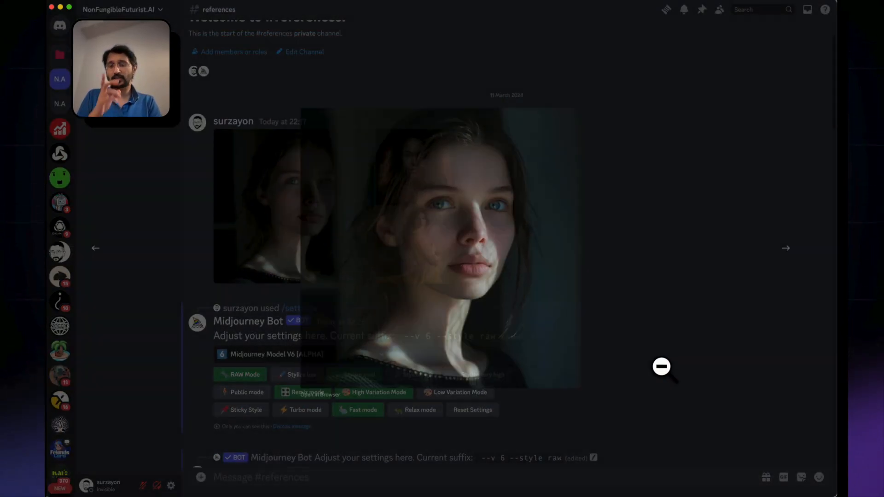
pyautogui.click(420, 269)
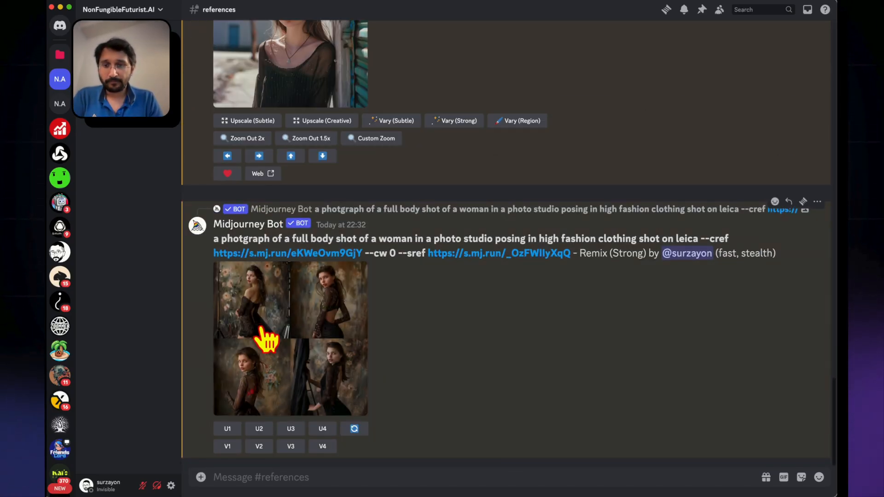
# Compare the new --sref grid with the uploaded yellow dress image at full size
pyautogui.click(263, 335)
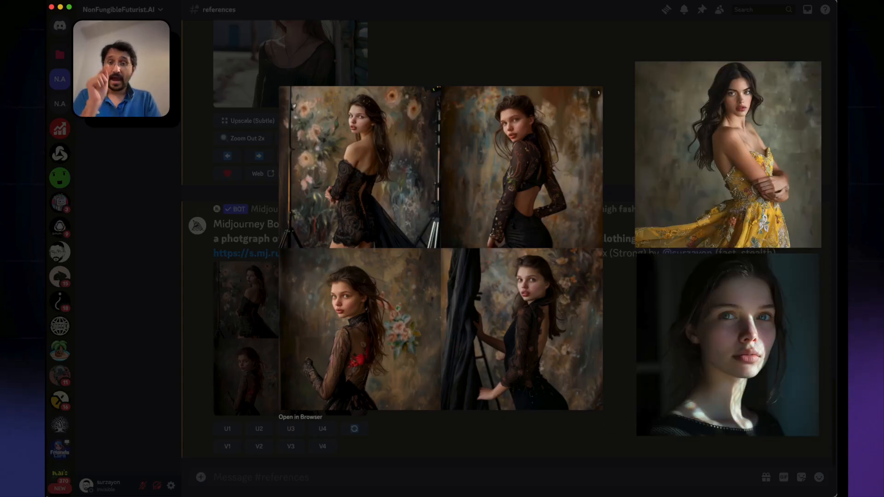
pyautogui.press('Escape')
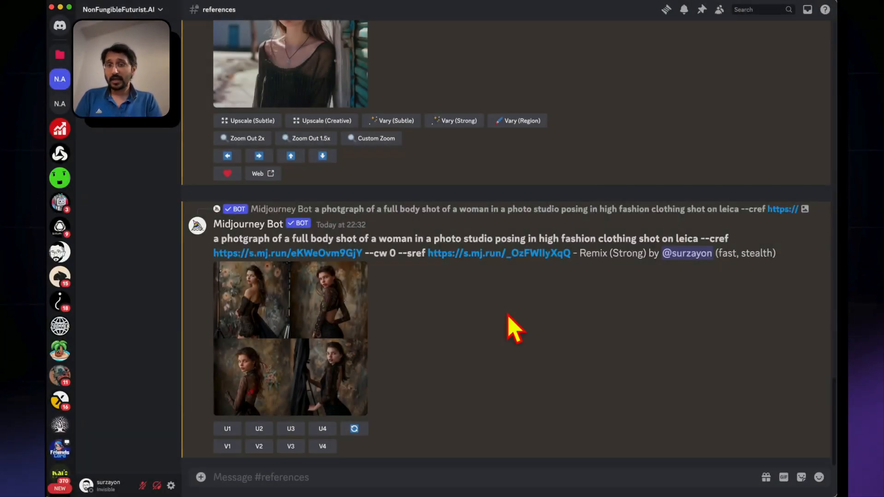
pyautogui.scroll(20, 506, 295)
pyautogui.click(385, 329)
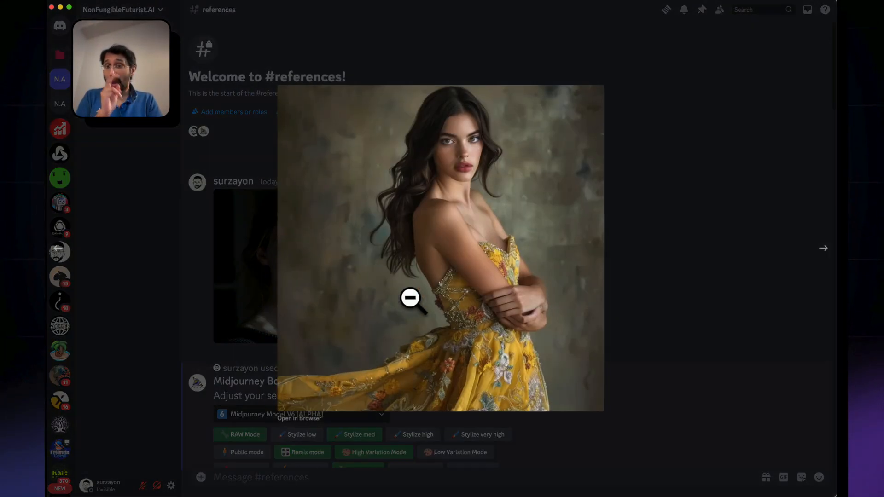
# View the newly generated --cw 0 --sref studio grid at full size beside the two reference images
pyautogui.click(627, 393)
pyautogui.scroll(-20, 633, 405)
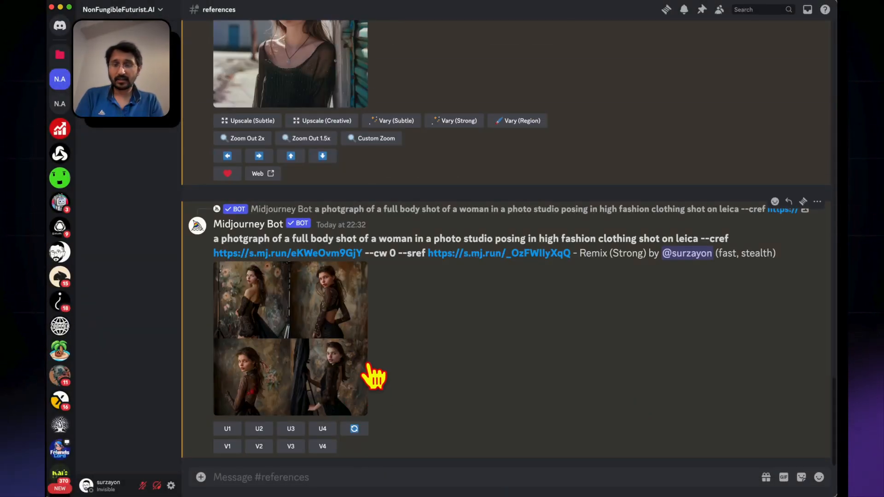
pyautogui.click(263, 353)
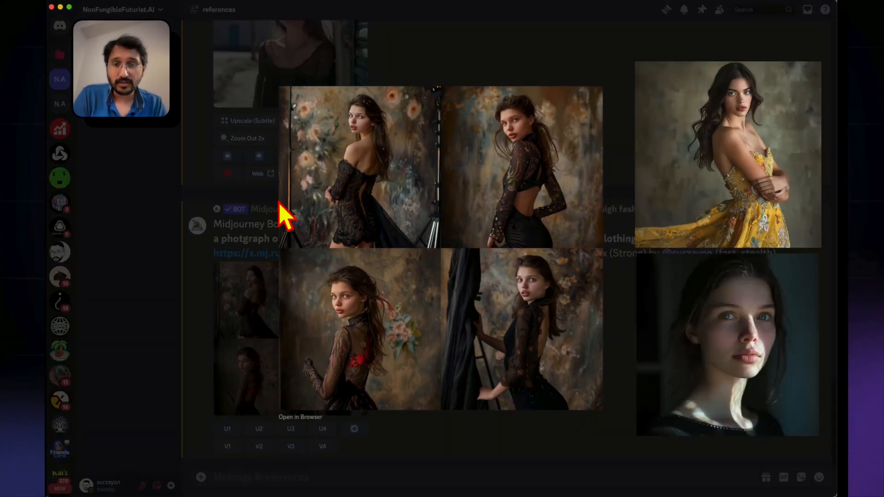
pyautogui.click(170, 379)
# Reroll the --sref grid, entering --cw 100 and adding :: 2 after the style reference address, and submit the remix prompt
pyautogui.click(352, 431)
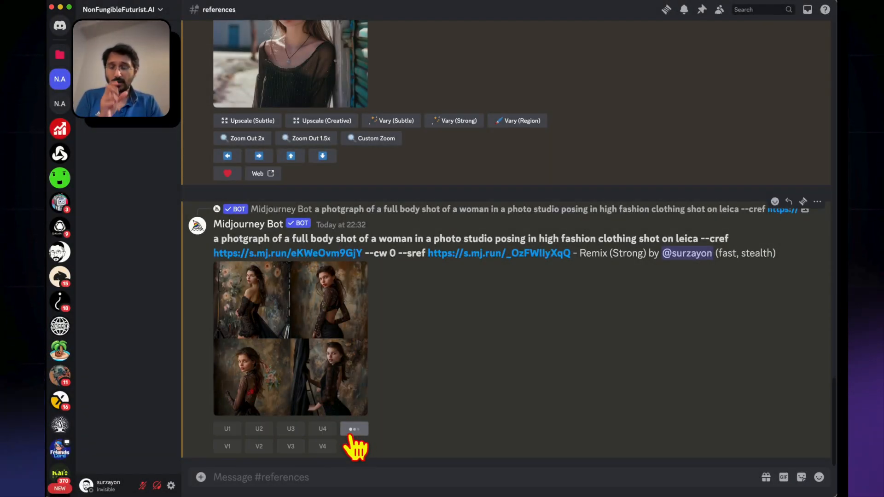
pyautogui.scroll(-1, 434, 274)
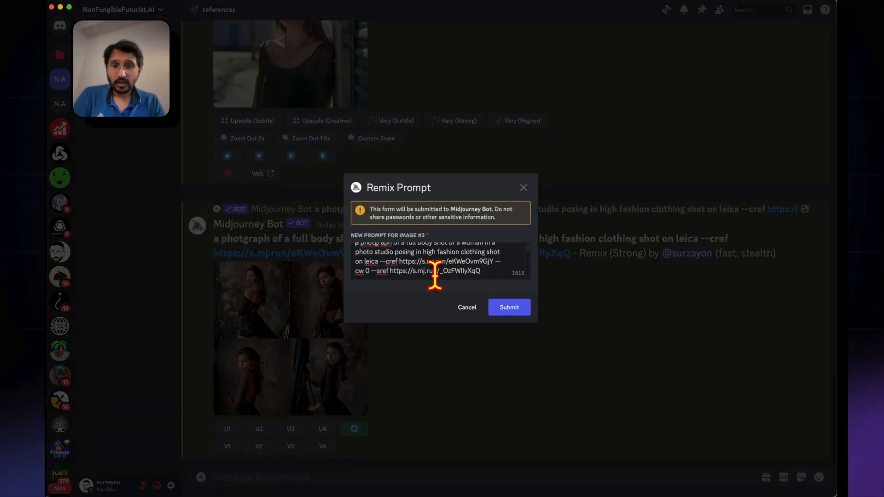
pyautogui.click(249, 309)
pyautogui.write('1')
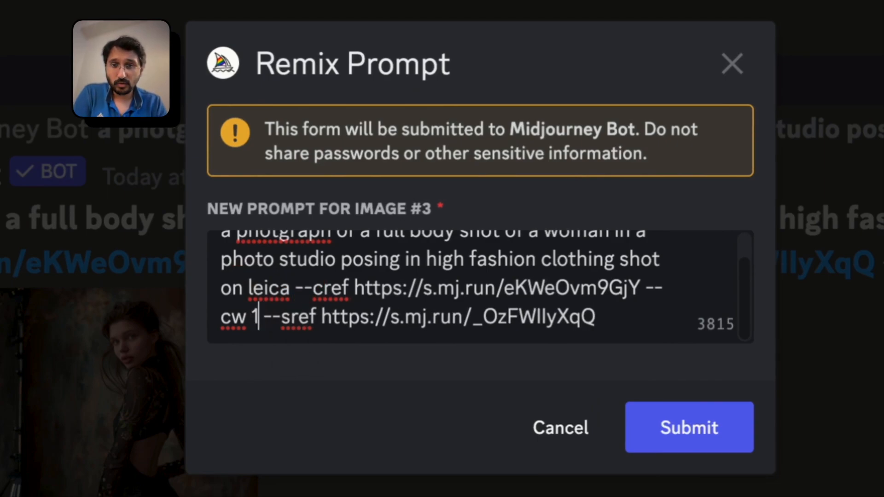
pyautogui.write('00')
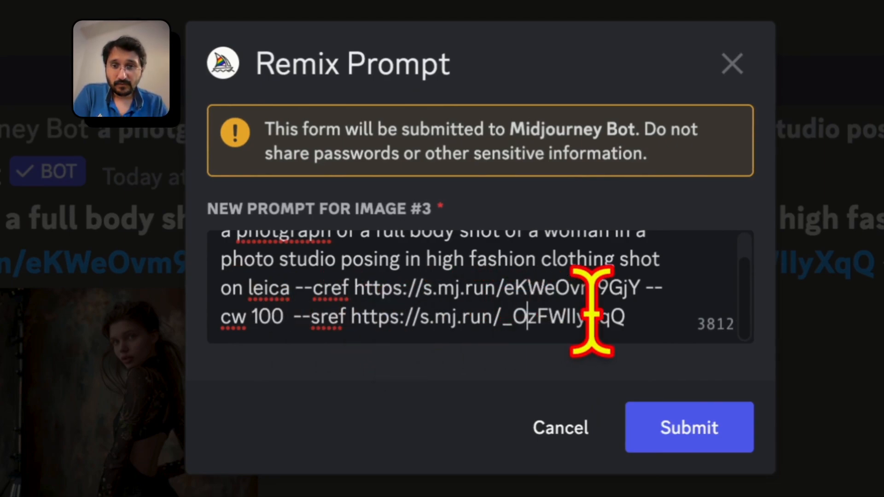
pyautogui.click(669, 311)
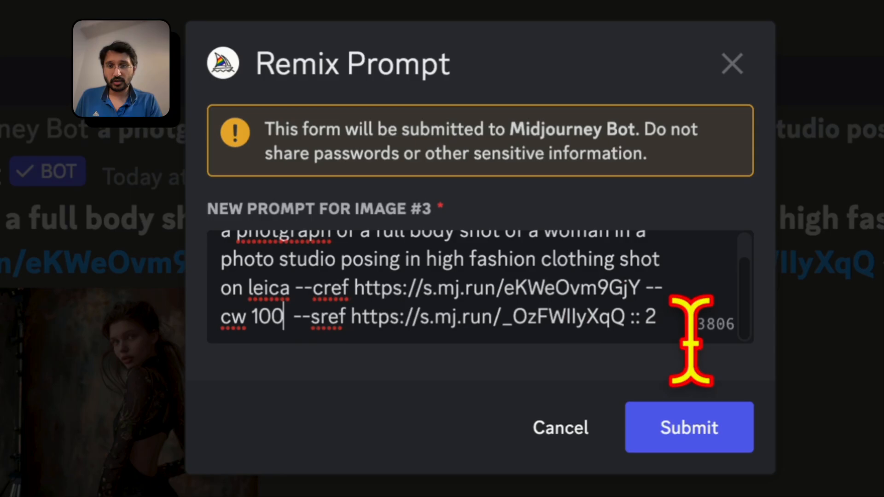
pyautogui.click(680, 435)
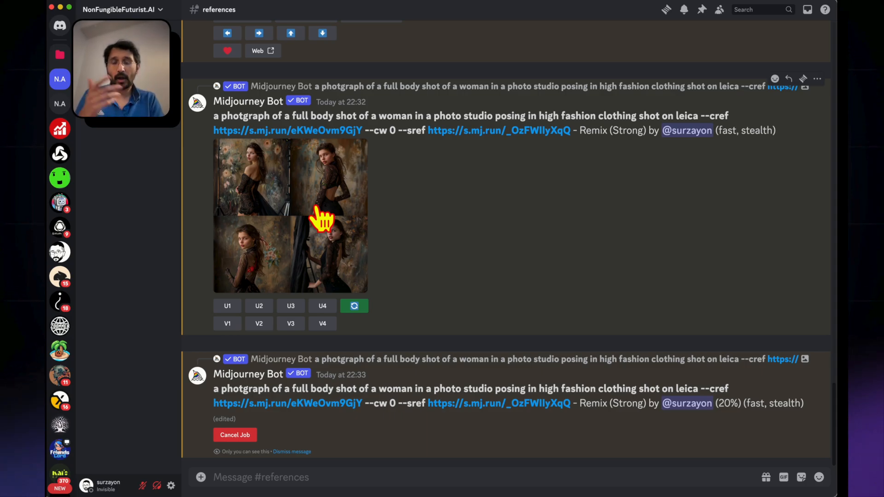
# Compare the first --sref grid, the uploaded portrait and the rerolled grid at full size
pyautogui.click(318, 212)
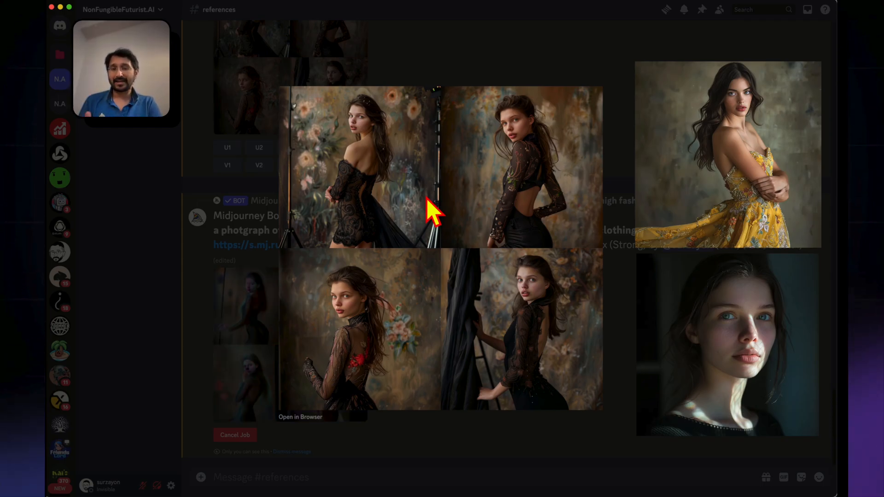
pyautogui.click(247, 184)
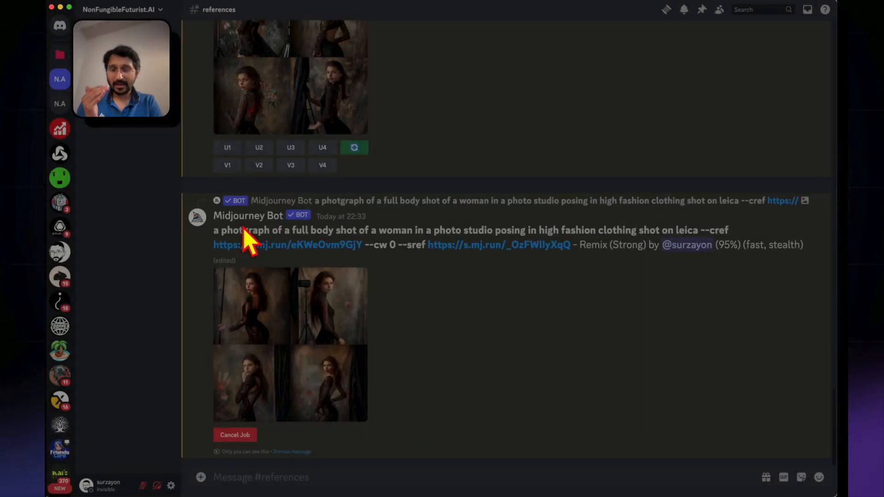
pyautogui.scroll(20, 247, 237)
pyautogui.click(260, 248)
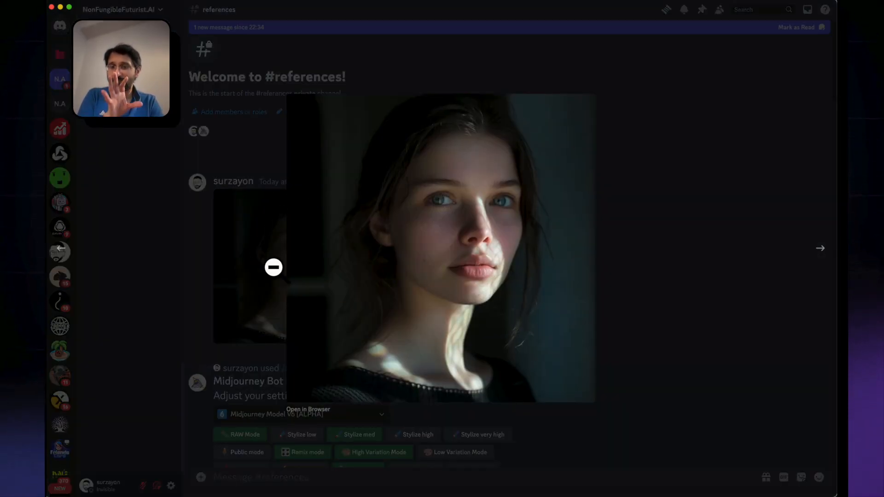
pyautogui.click(252, 266)
pyautogui.scroll(-15, 255, 274)
pyautogui.scroll(-5, 257, 278)
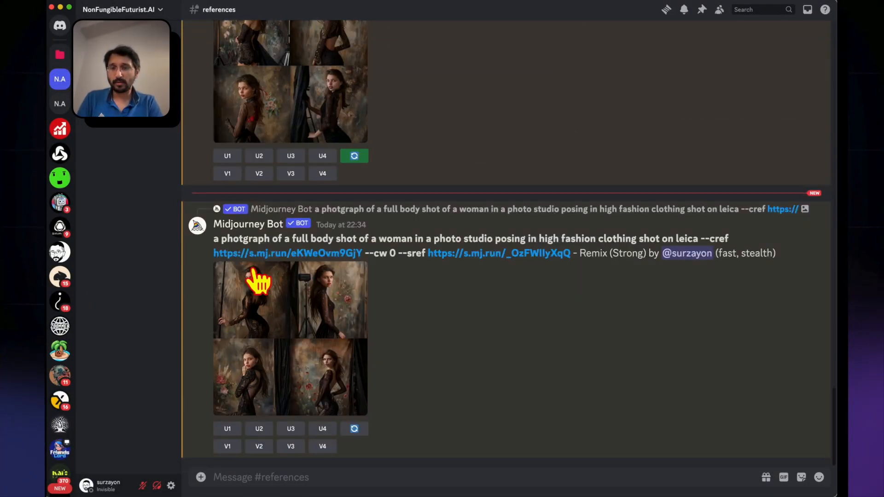
pyautogui.click(272, 331)
pyautogui.click(641, 420)
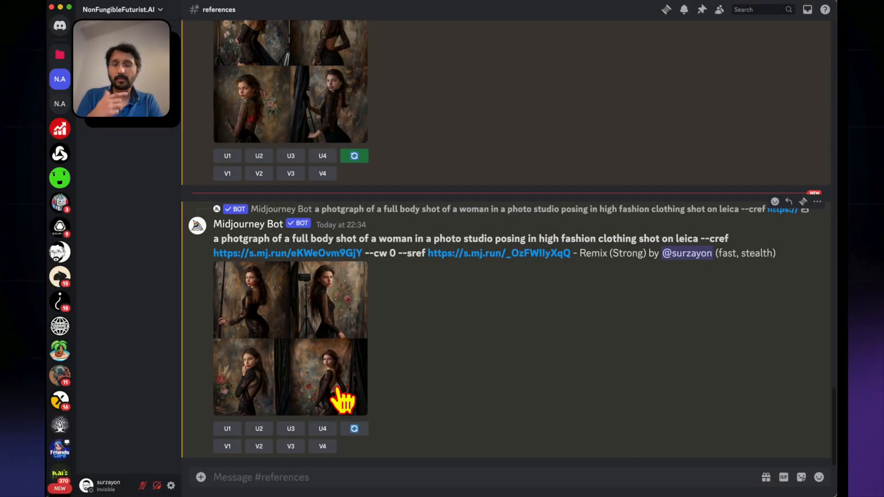
# Reroll the latest grid with --cw 100 and ::5 after the style reference address, and submit the remix prompt
pyautogui.click(355, 428)
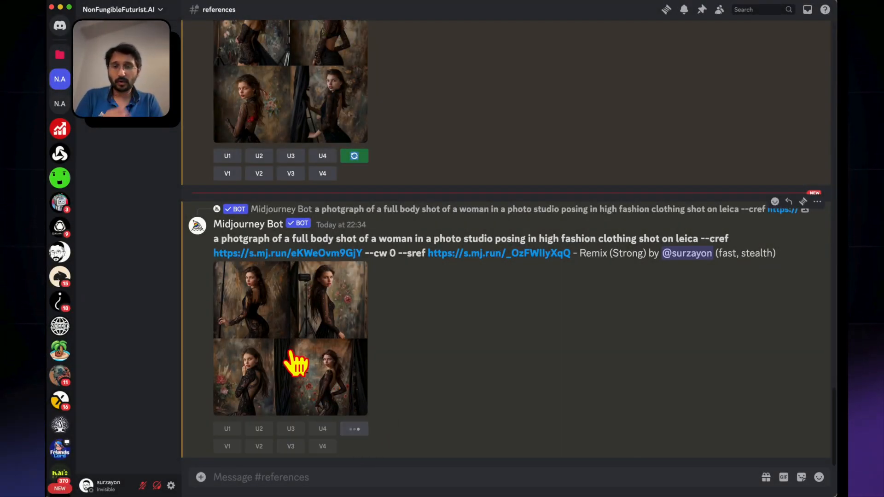
pyautogui.scroll(-2, 449, 261)
pyautogui.click(490, 271)
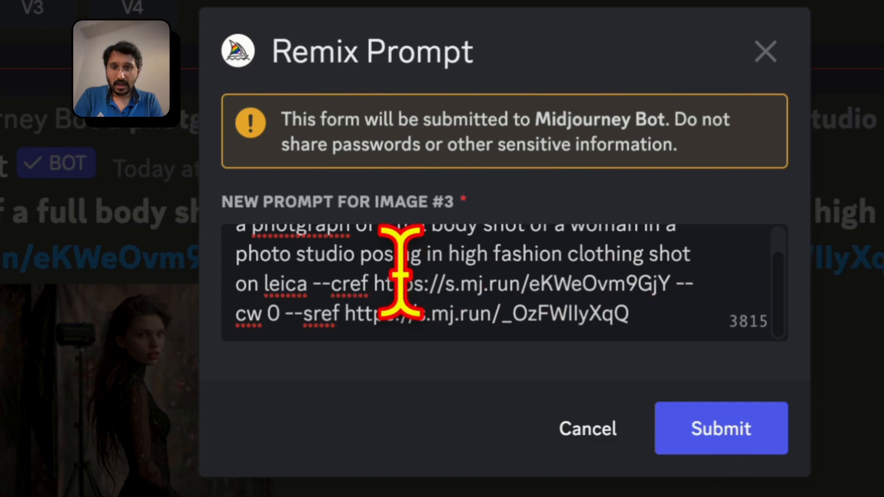
pyautogui.click(281, 313)
pyautogui.press('BackSpace')
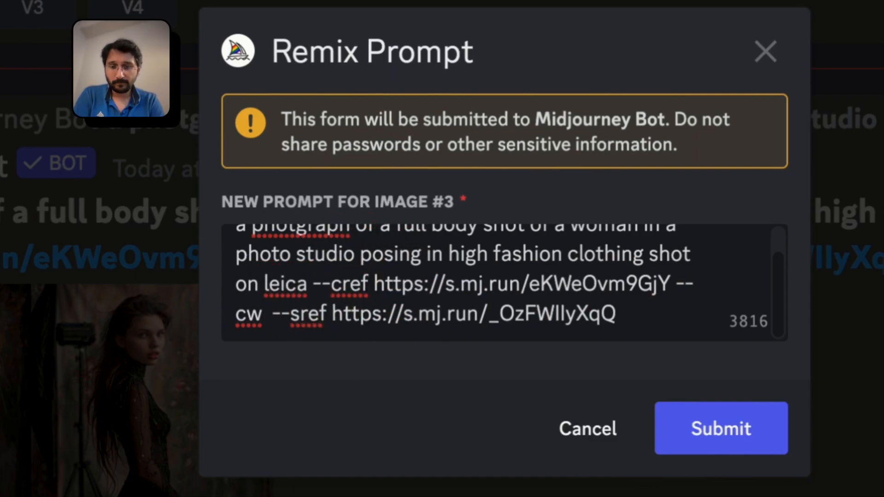
pyautogui.write('100')
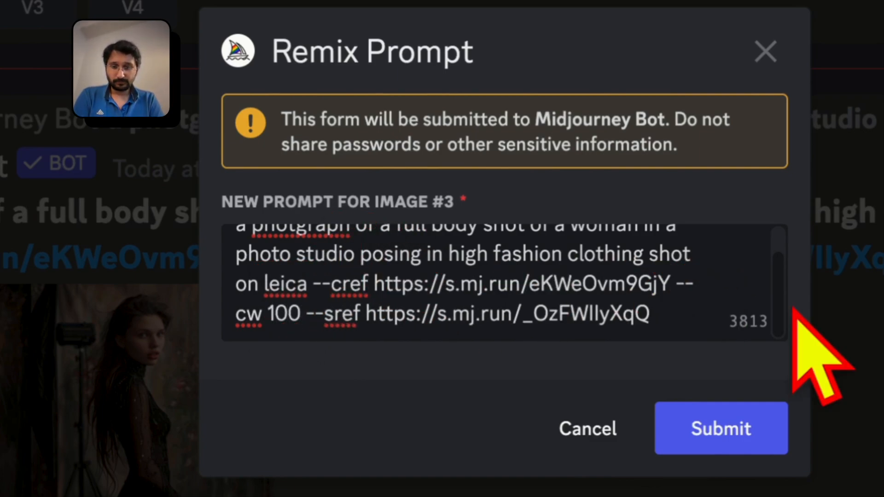
pyautogui.press('End')
pyautogui.write('::5')
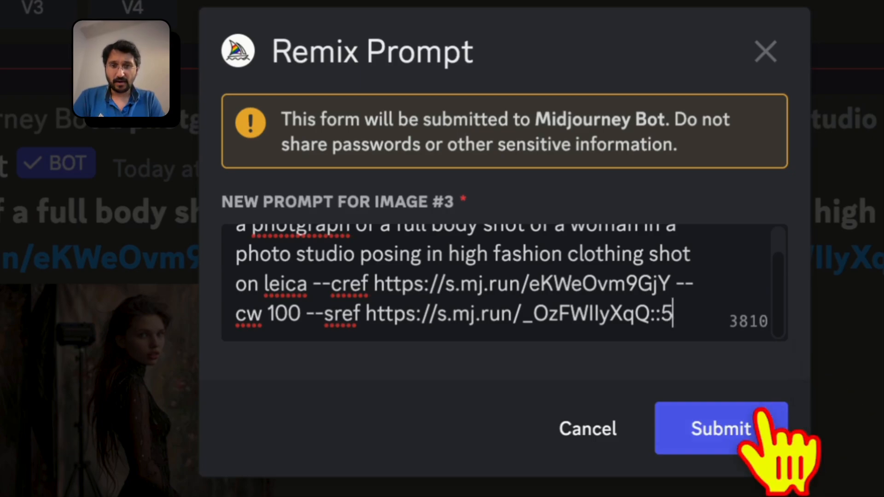
pyautogui.click(732, 428)
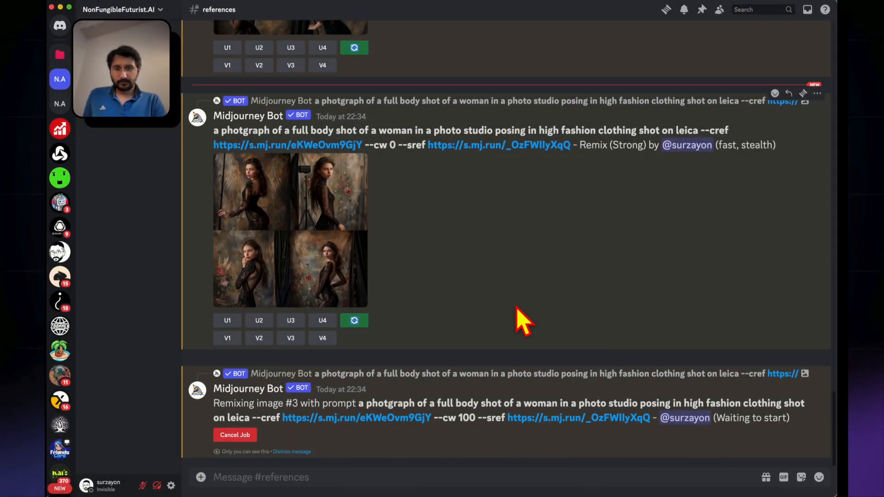
# Compare the second --cw 0 --sref grid with the uploaded yellow dress image at full size
pyautogui.click(297, 230)
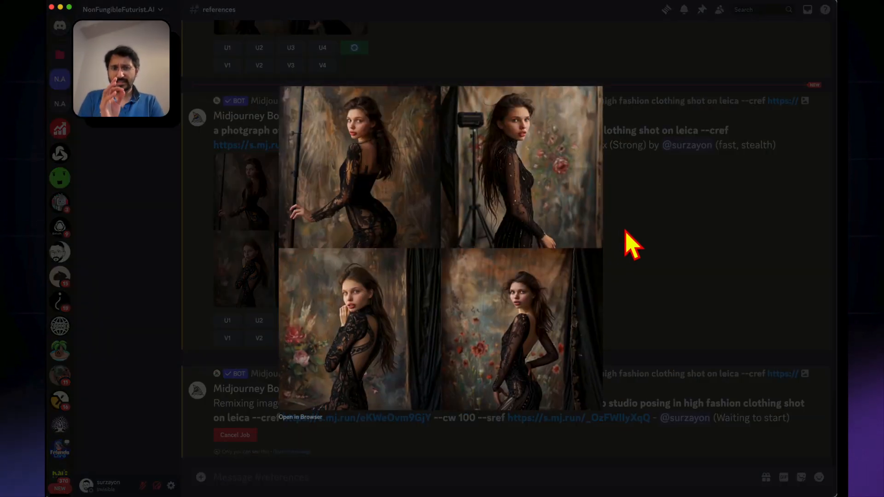
pyautogui.click(631, 243)
pyautogui.scroll(15, 627, 243)
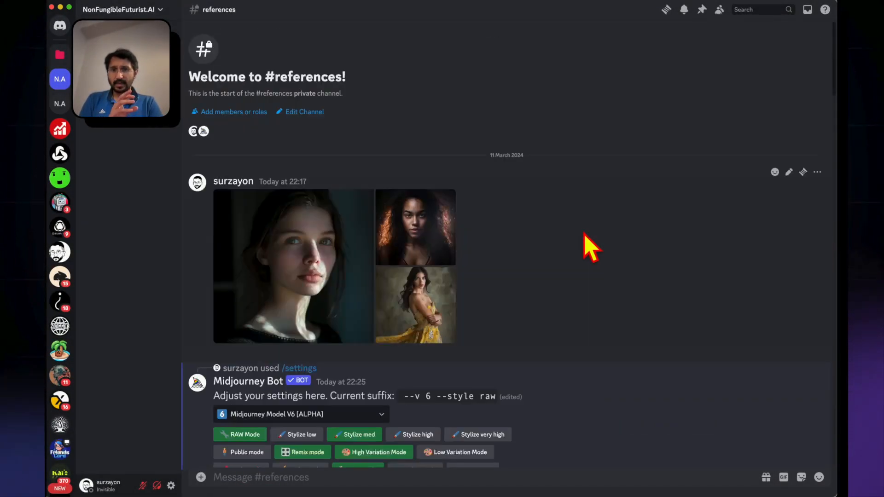
pyautogui.click(428, 296)
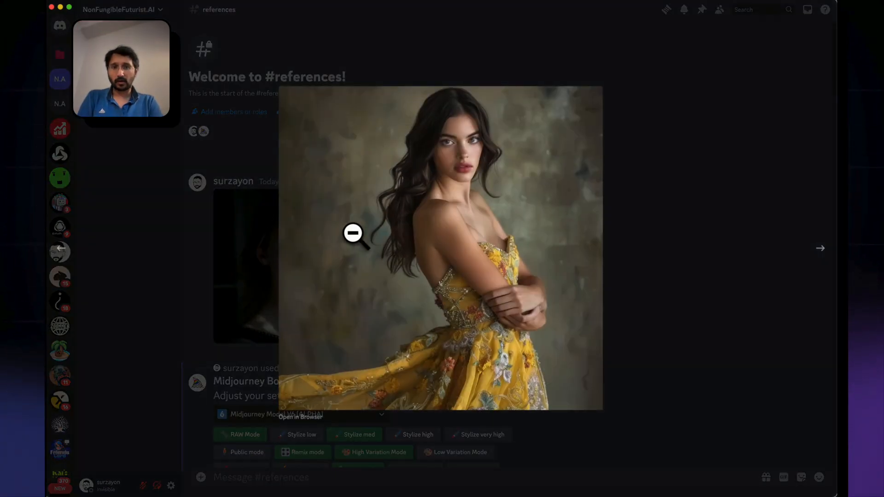
pyautogui.click(614, 423)
pyautogui.scroll(-20, 518, 373)
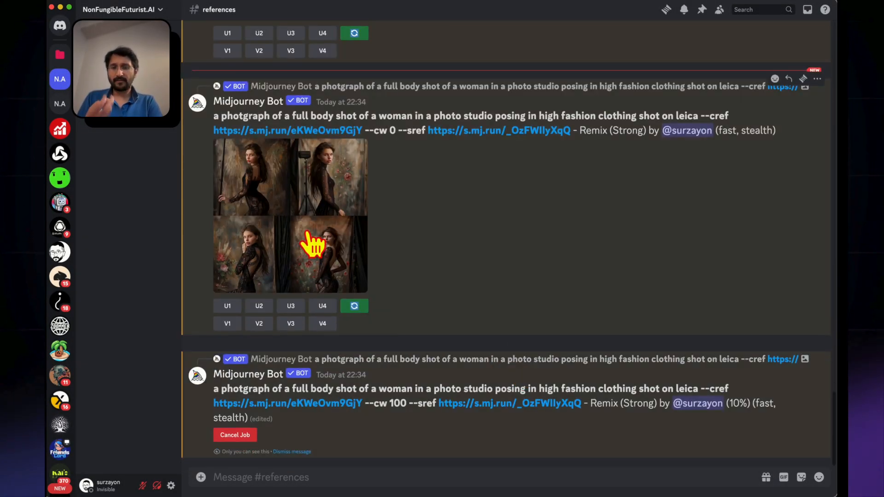
pyautogui.click(312, 243)
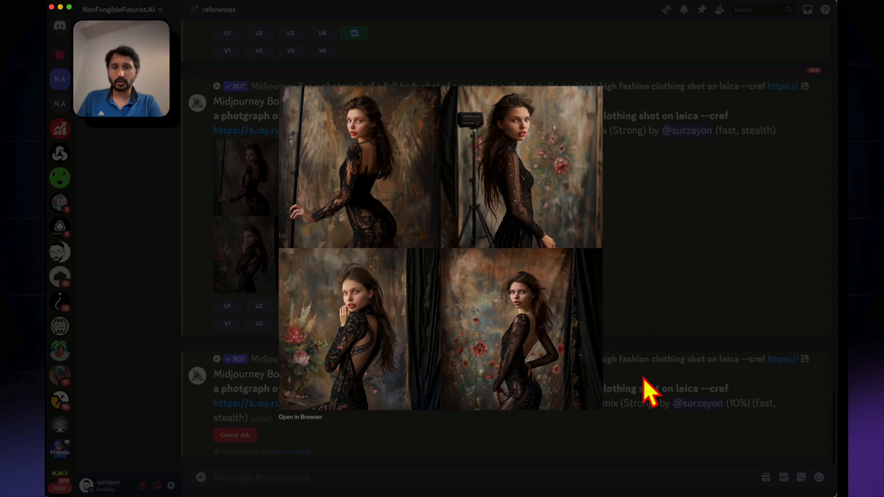
pyautogui.click(649, 396)
# Upscale image 4 of the second --cw 0 --sref grid and view it at full size
pyautogui.scroll(1, 297, 360)
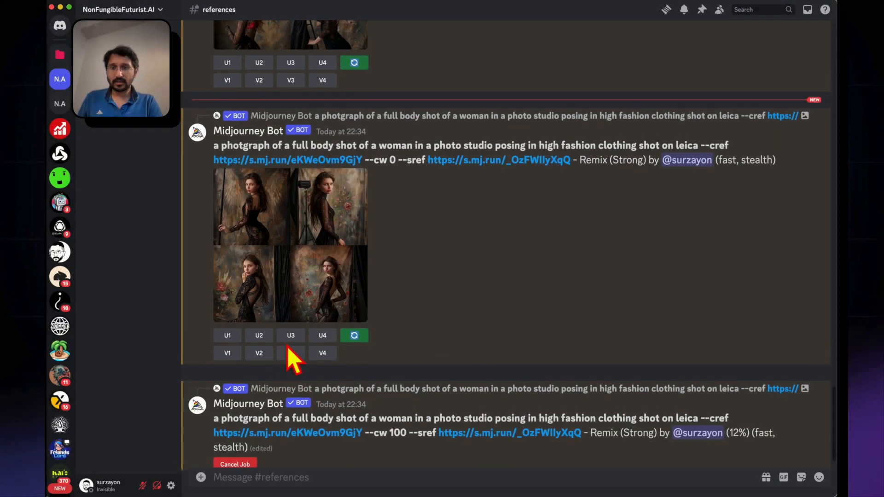
pyautogui.click(323, 336)
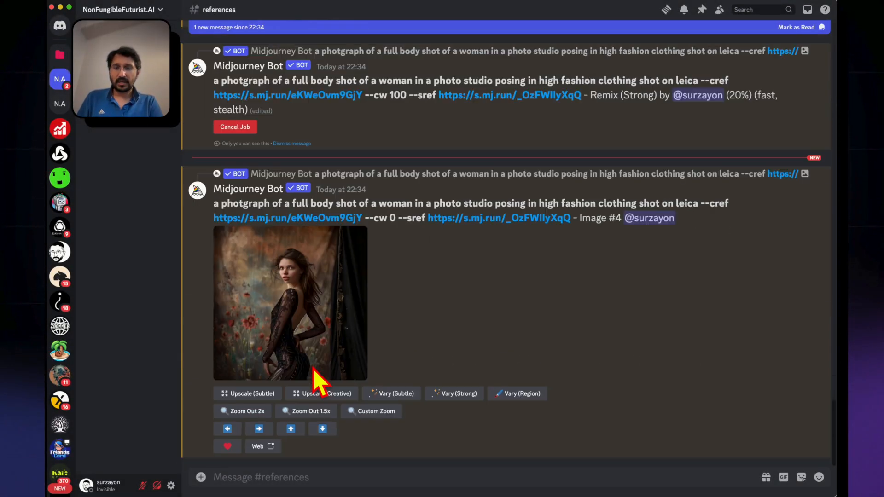
pyautogui.click(301, 318)
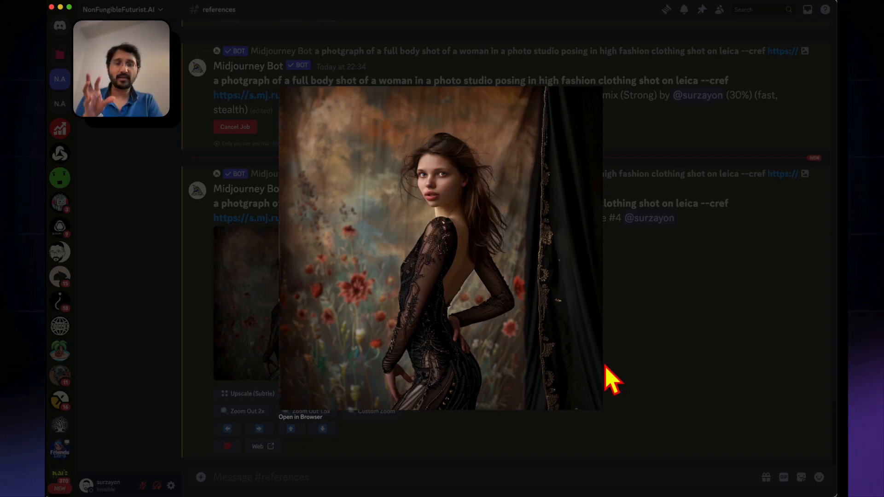
pyautogui.click(622, 390)
# View the earlier upscaled realistic street photo made with the character reference at full size
pyautogui.scroll(10, 622, 391)
pyautogui.click(332, 408)
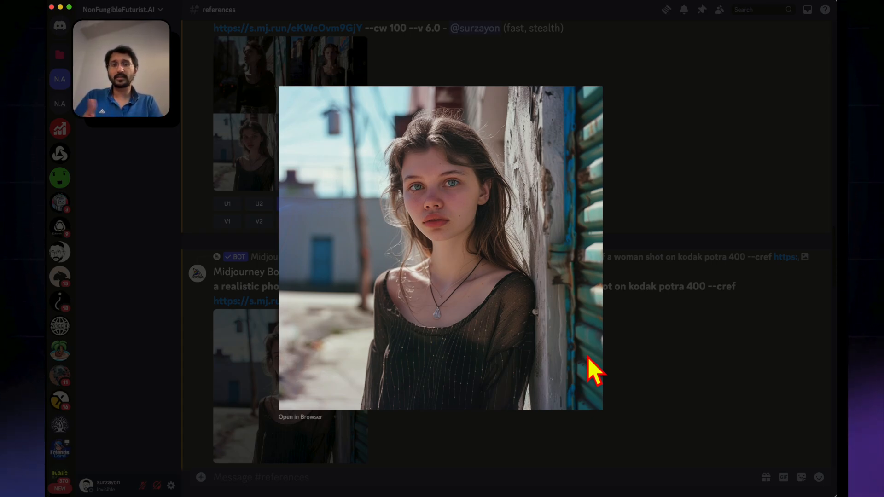
pyautogui.click(656, 408)
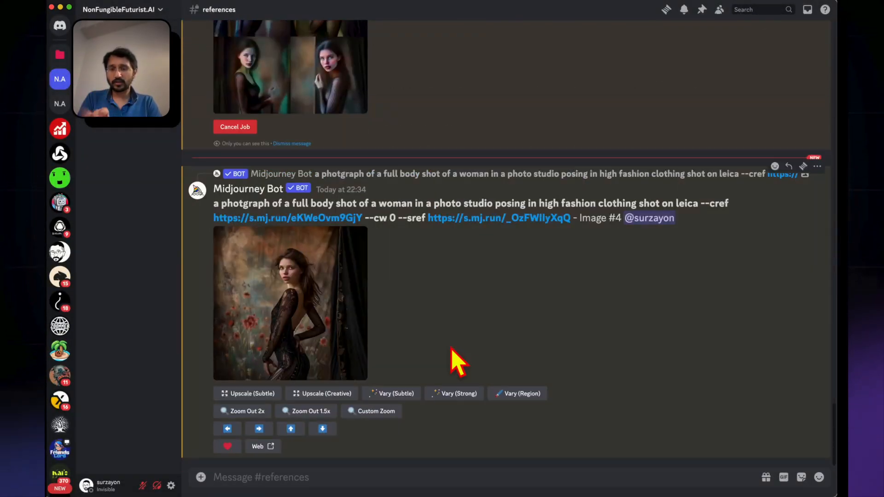
# Inspect the --cw 100 --sref grid, then upscale its image 2 and view it at full size
pyautogui.scroll(5, 458, 362)
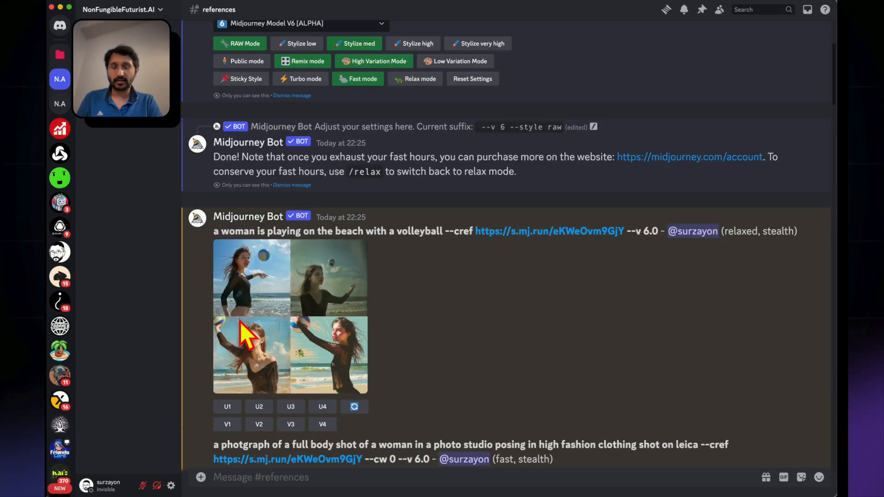
pyautogui.click(283, 354)
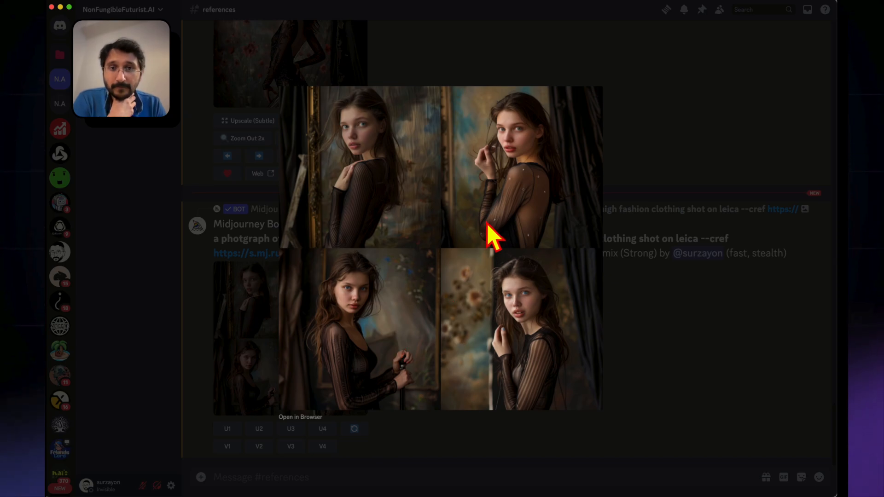
pyautogui.click(237, 365)
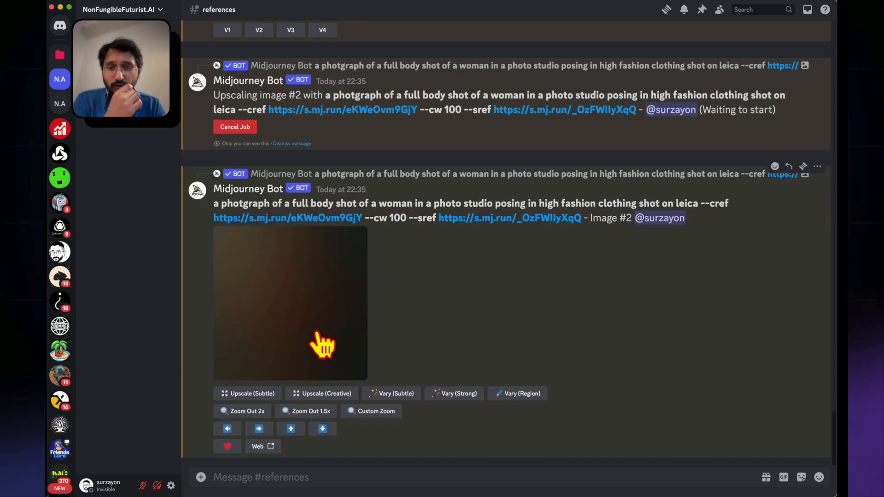
pyautogui.click(320, 344)
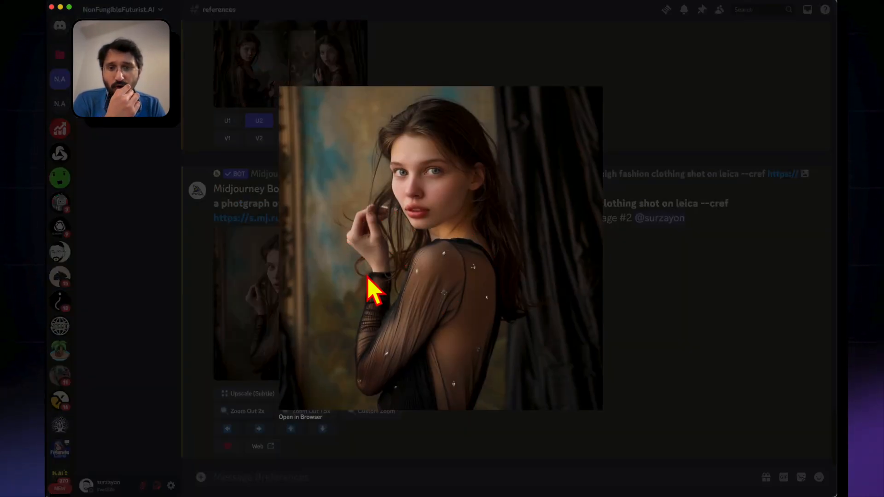
pyautogui.click(622, 395)
# View the uploaded character reference portrait at full size to compare it with the upscaled image
pyautogui.scroll(20, 623, 396)
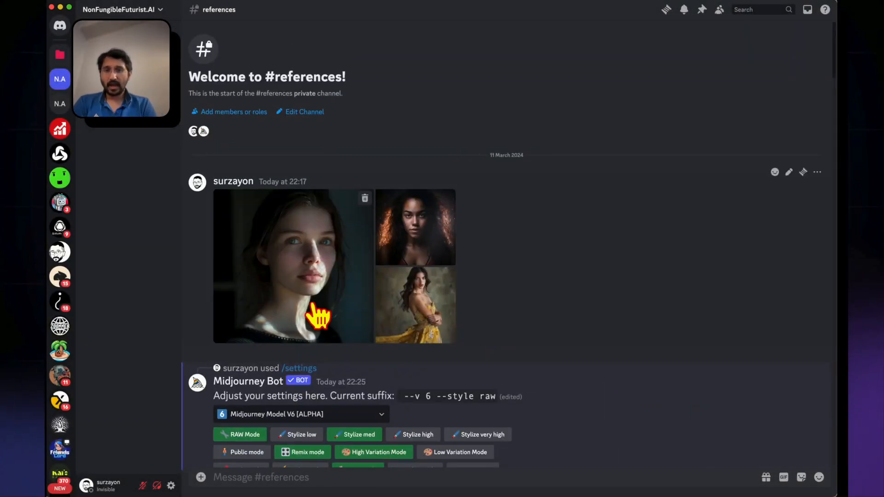
pyautogui.click(316, 316)
pyautogui.click(308, 410)
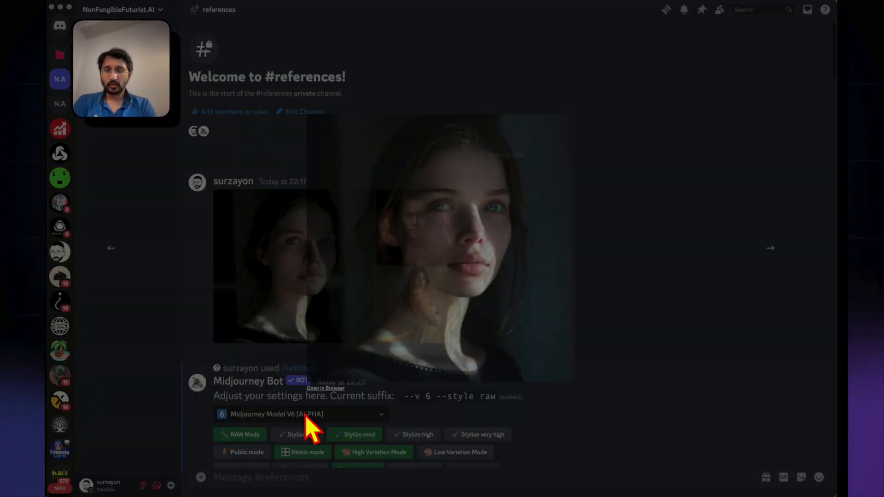
# Open the uploaded reference portrait in the browser and copy its image URL
pyautogui.click(337, 130)
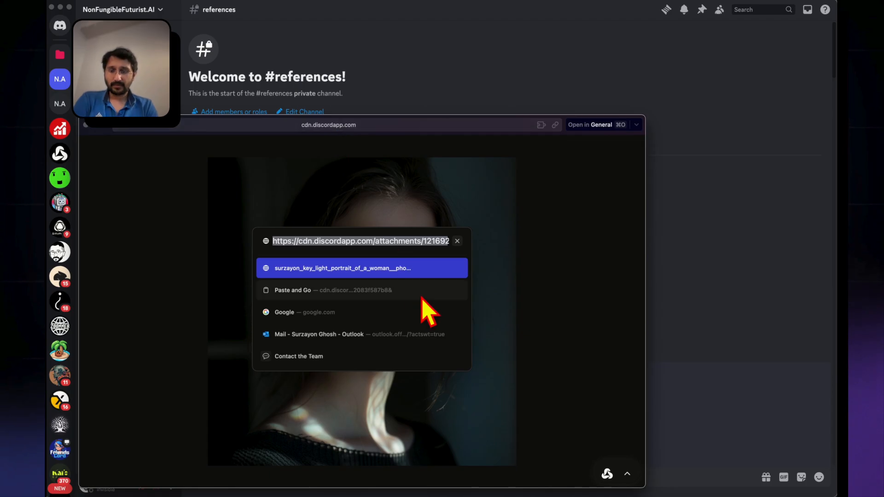
pyautogui.press('super+x')
pyautogui.click(717, 416)
# Submit the /imagine prompt "a portrait of a happy woman --cref" followed by the copied portrait URL
pyautogui.write('/')
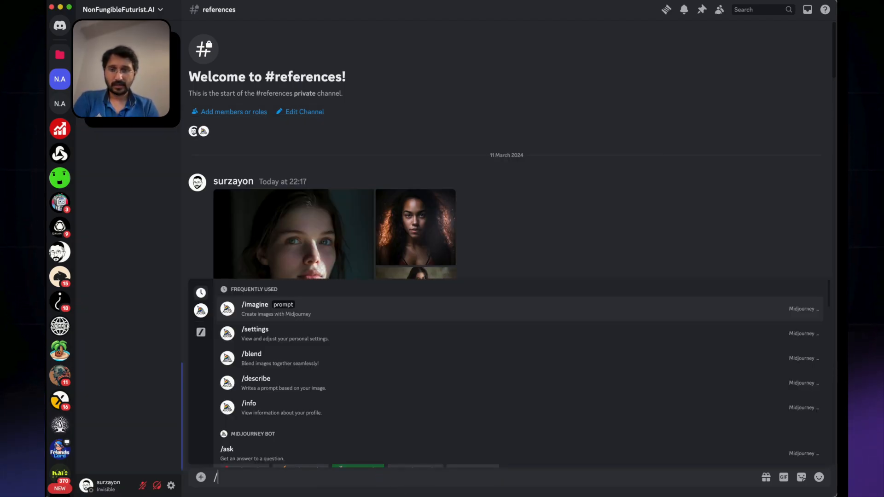
pyautogui.click(321, 316)
pyautogui.write('a')
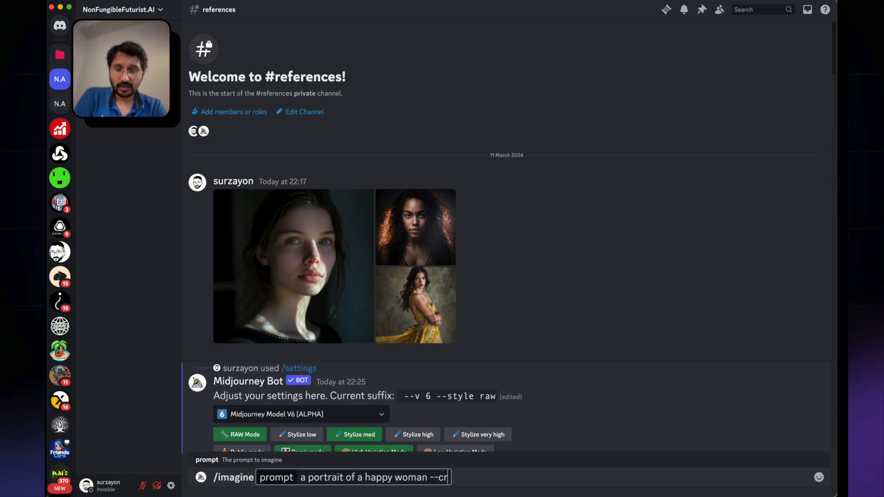
pyautogui.write('ef')
pyautogui.scroll(-10, 444, 335)
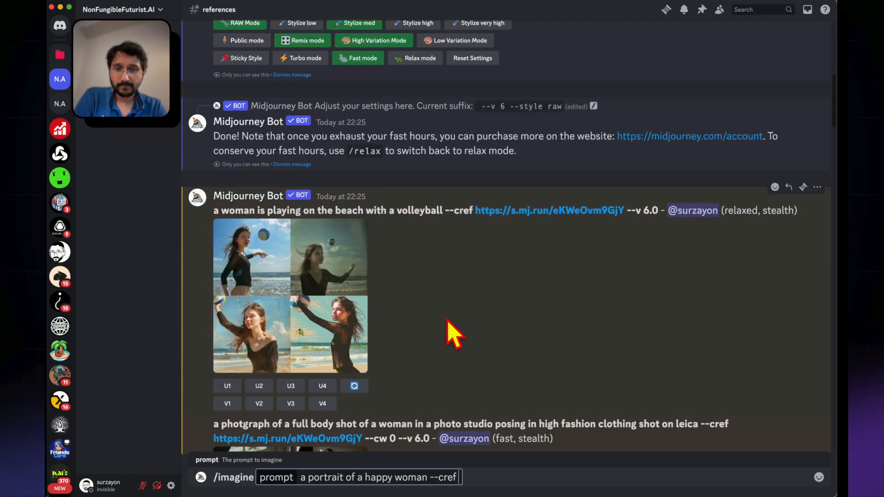
pyautogui.press('super+v')
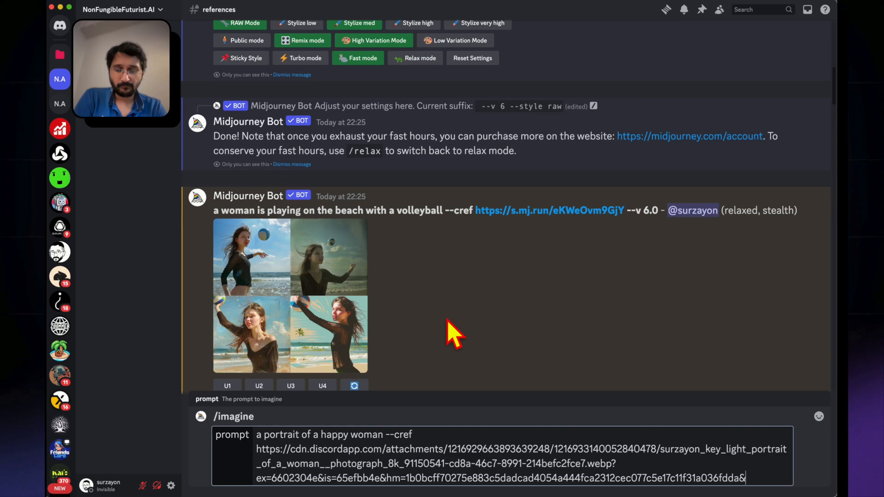
pyautogui.press('Return')
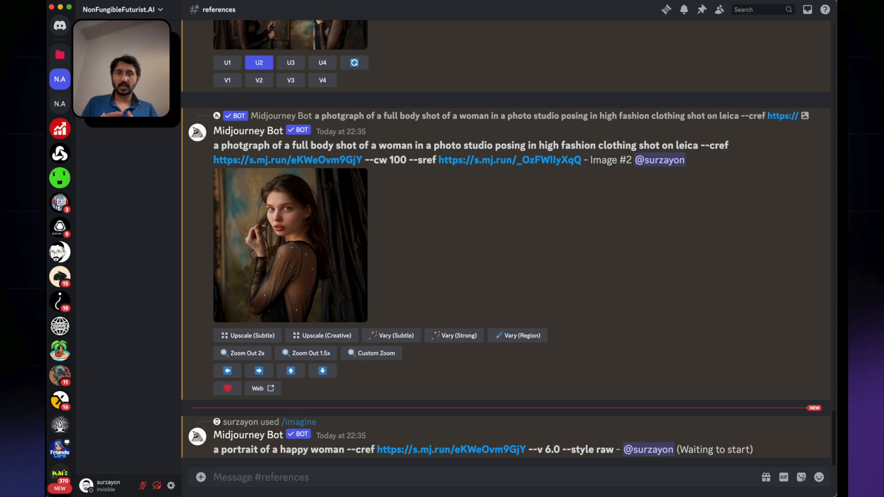
# Review the reference images and Midjourney settings, then view the upscaled --cw 100 --sref studio image at full size
pyautogui.scroll(20, 354, 442)
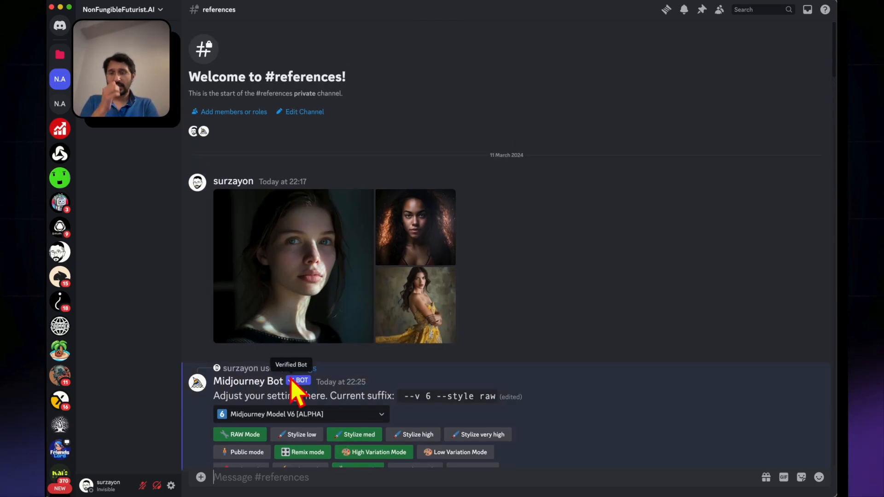
pyautogui.scroll(-2, 267, 373)
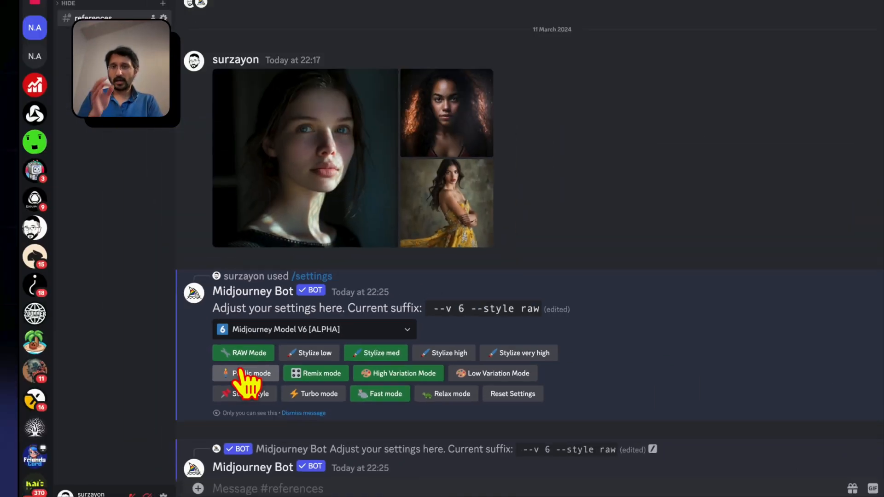
pyautogui.scroll(-20, 239, 383)
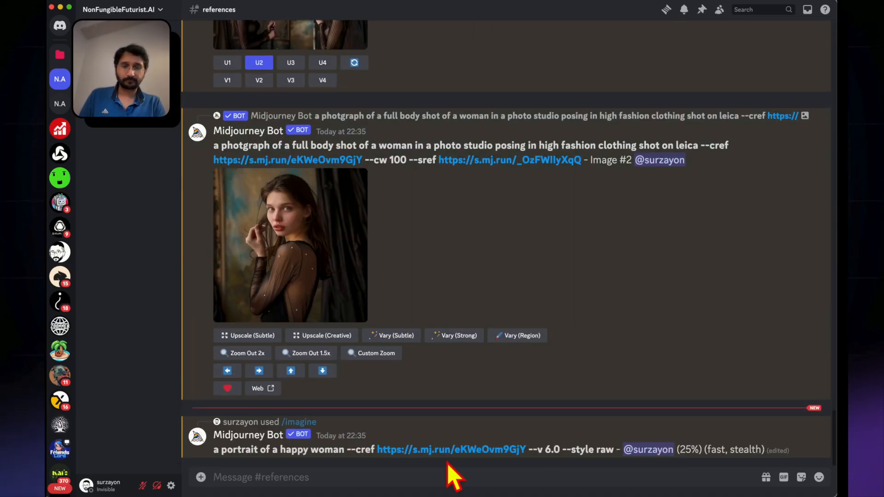
pyautogui.scroll(3, 296, 262)
pyautogui.click(281, 306)
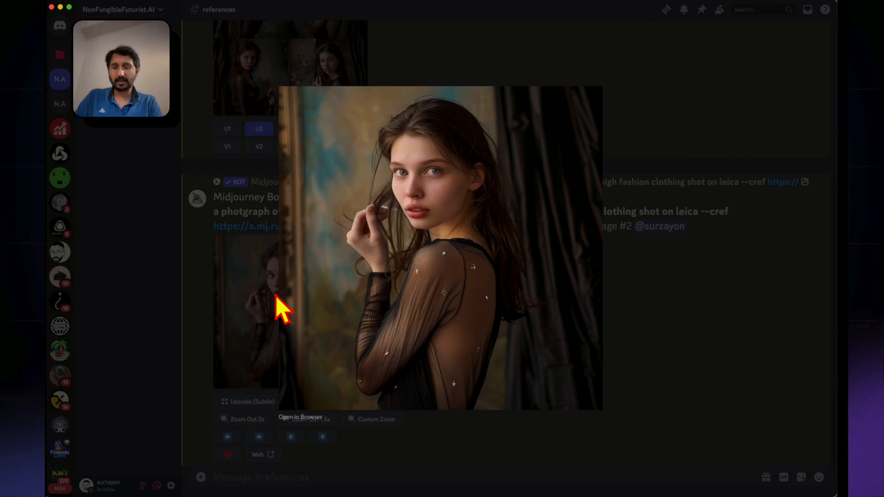
pyautogui.click(236, 276)
# View the uploaded reference portrait at full size to compare it with the --cw 100 --sref upscale
pyautogui.scroll(6, 291, 151)
pyautogui.scroll(20, 291, 164)
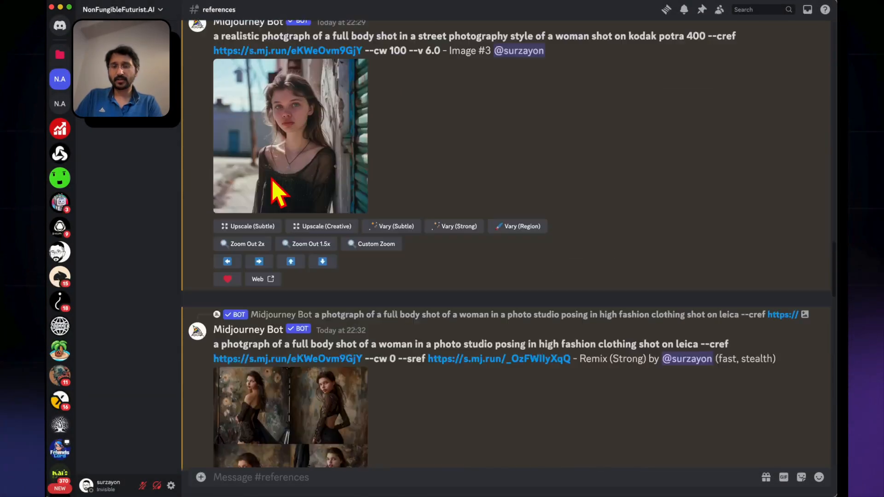
pyautogui.click(260, 287)
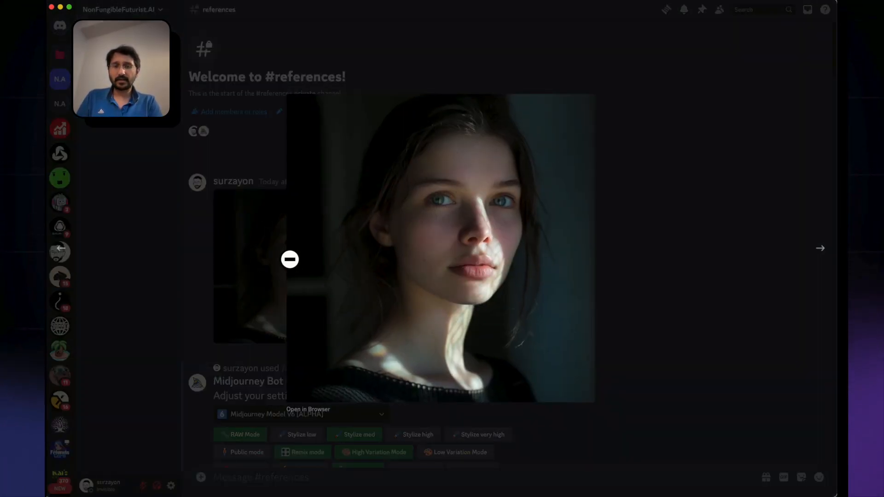
pyautogui.click(223, 278)
# View the upscaled --cw 100 street photo and the upscaled --cw 0 --sref studio image at full size
pyautogui.scroll(-20, 225, 286)
pyautogui.scroll(-10, 233, 292)
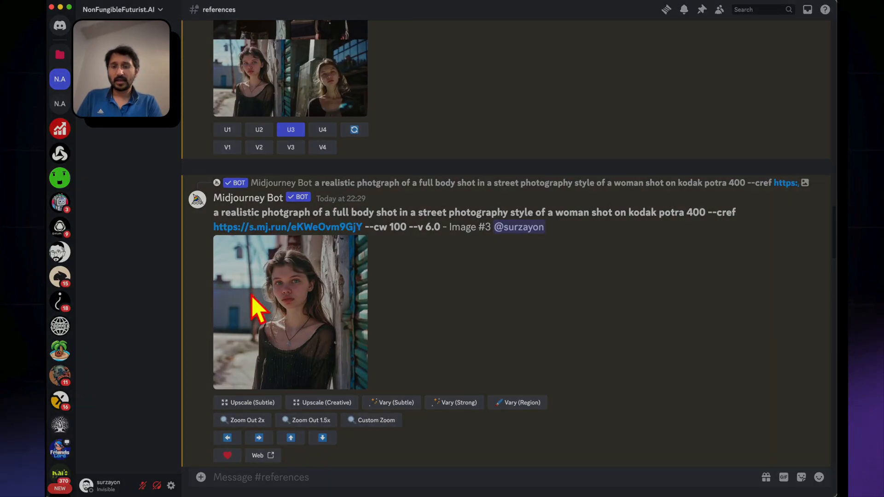
pyautogui.click(257, 305)
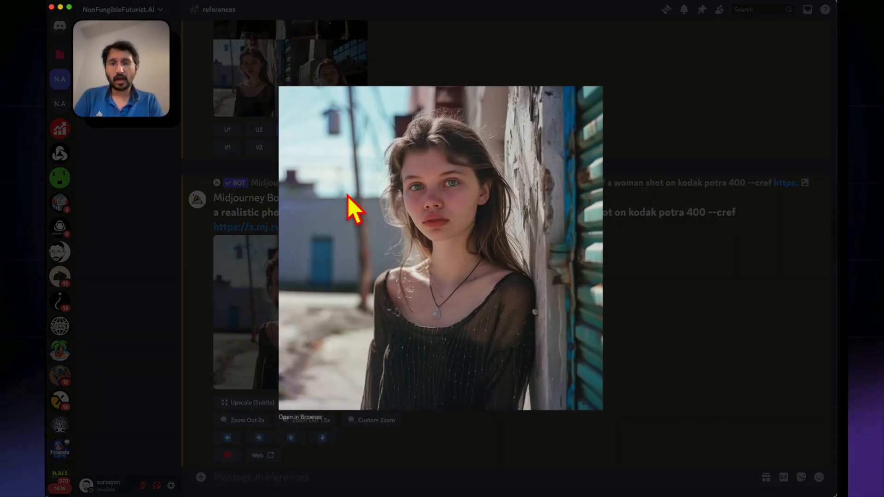
pyautogui.click(211, 329)
pyautogui.scroll(-10, 209, 331)
pyautogui.scroll(-6, 210, 331)
pyautogui.click(272, 357)
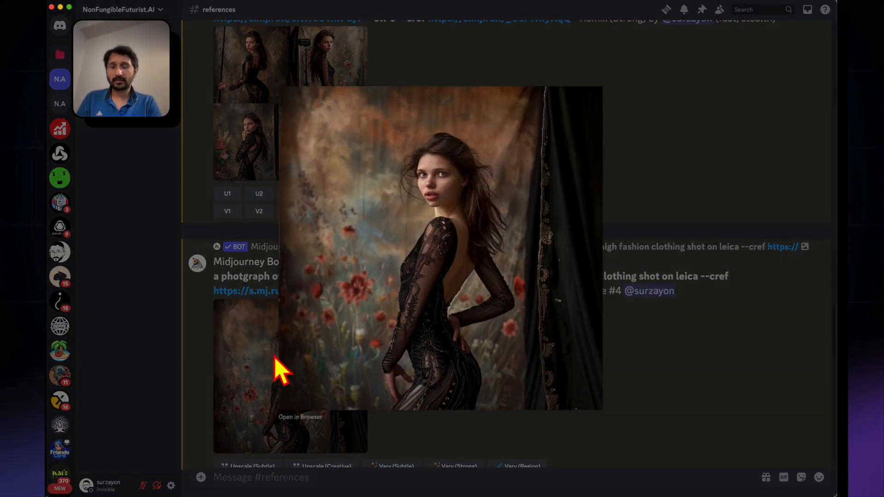
pyautogui.click(217, 365)
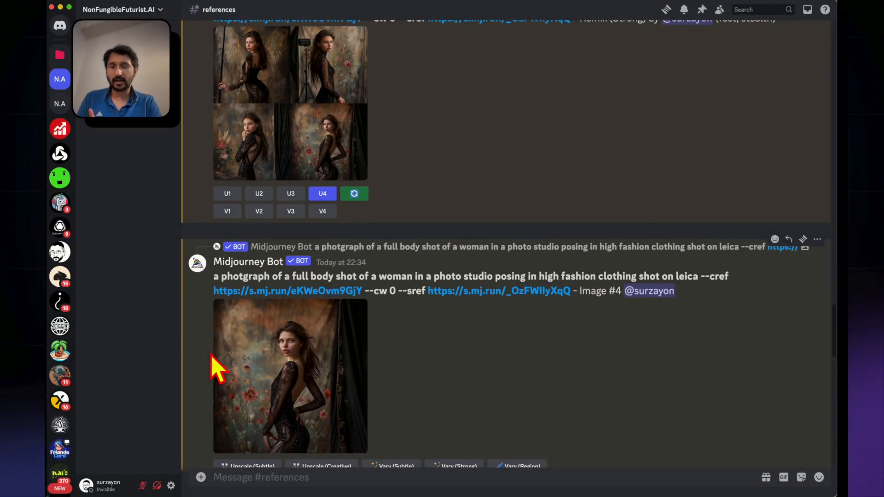
# View the reference portrait at full size again to compare its face with the --cw 0 --sref image
pyautogui.scroll(20, 216, 366)
pyautogui.click(316, 286)
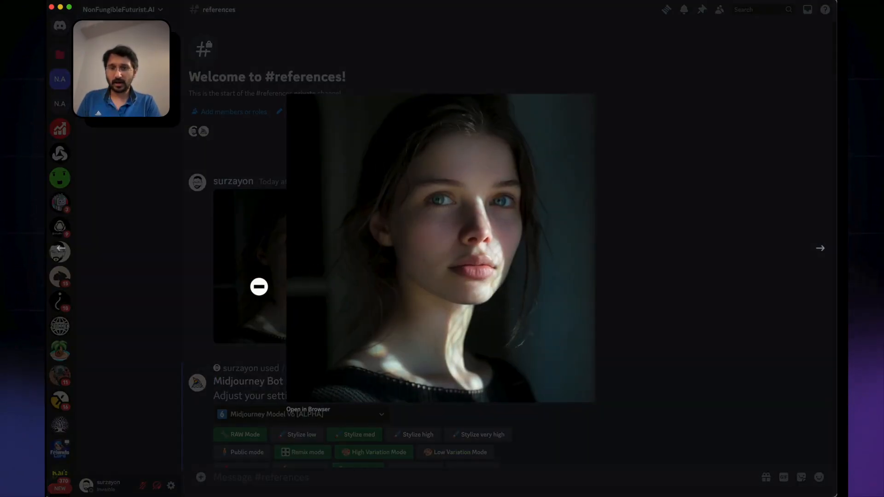
pyautogui.click(258, 284)
# Upscale image 1 of the happy woman portrait grid and view it at full size
pyautogui.scroll(-15, 251, 308)
pyautogui.scroll(-10, 251, 309)
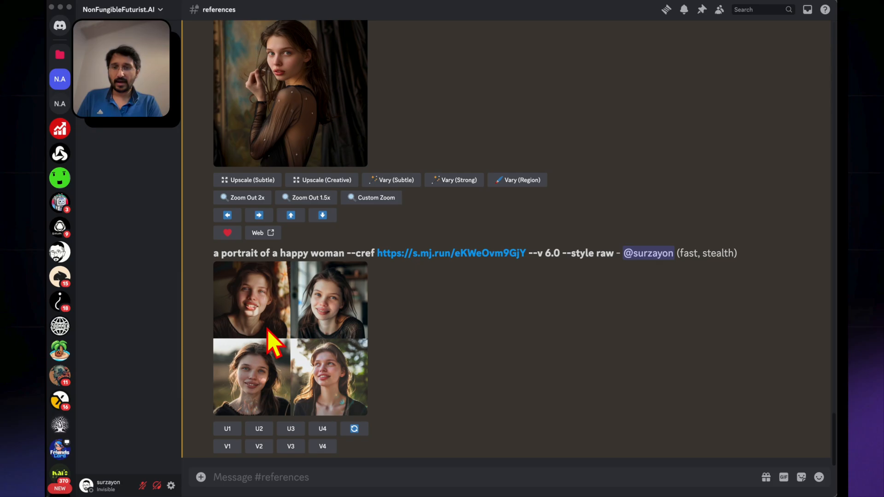
pyautogui.click(227, 429)
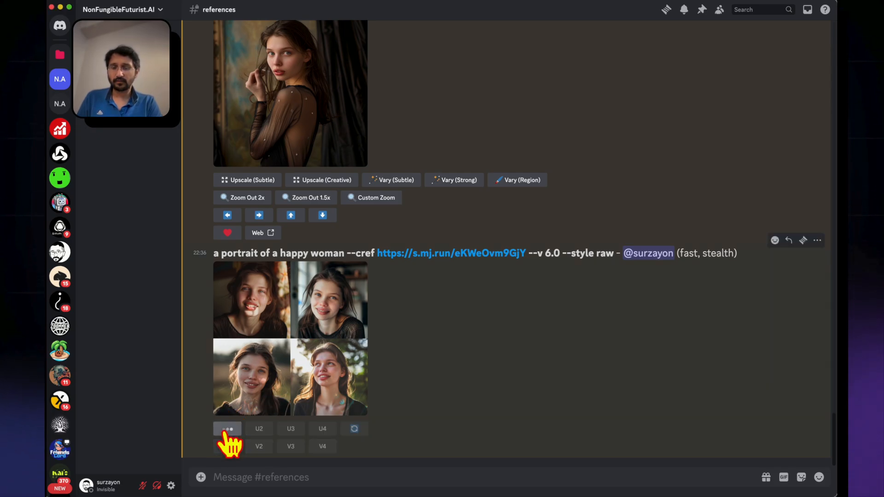
pyautogui.click(285, 332)
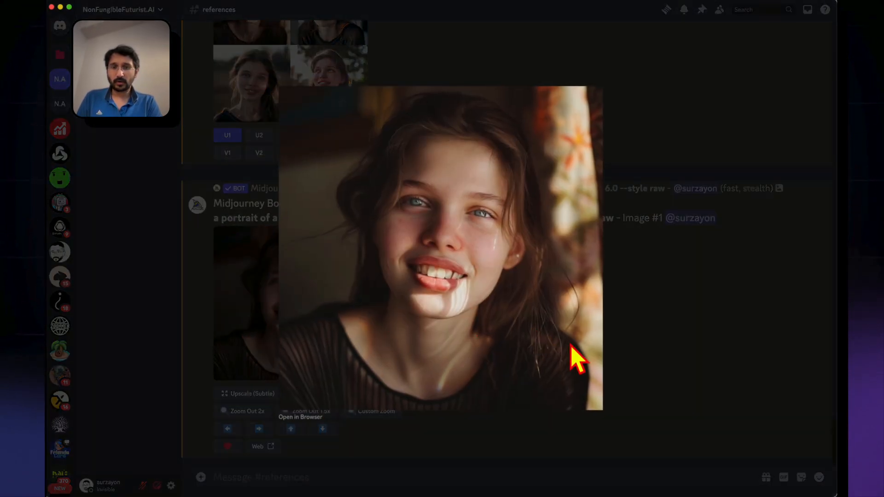
pyautogui.click(675, 355)
# View the reference portrait at full size and compare it with the upscaled happy woman portrait
pyautogui.scroll(20, 457, 302)
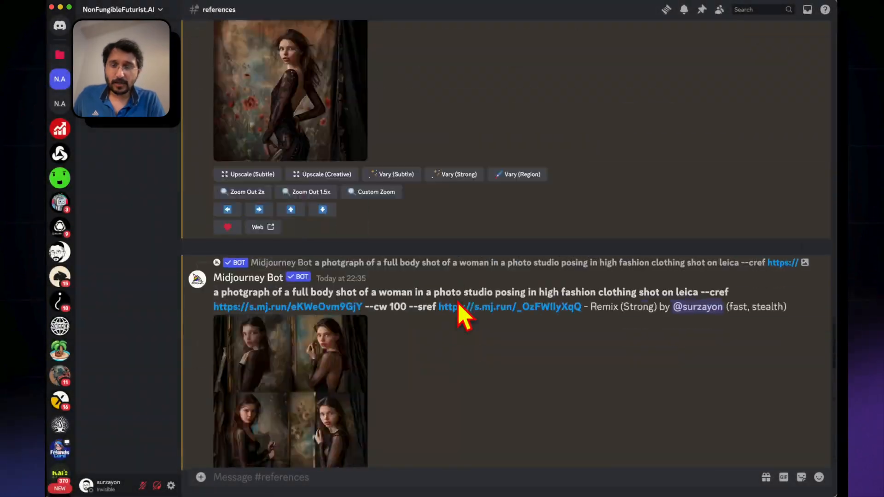
pyautogui.scroll(20, 261, 151)
pyautogui.click(263, 243)
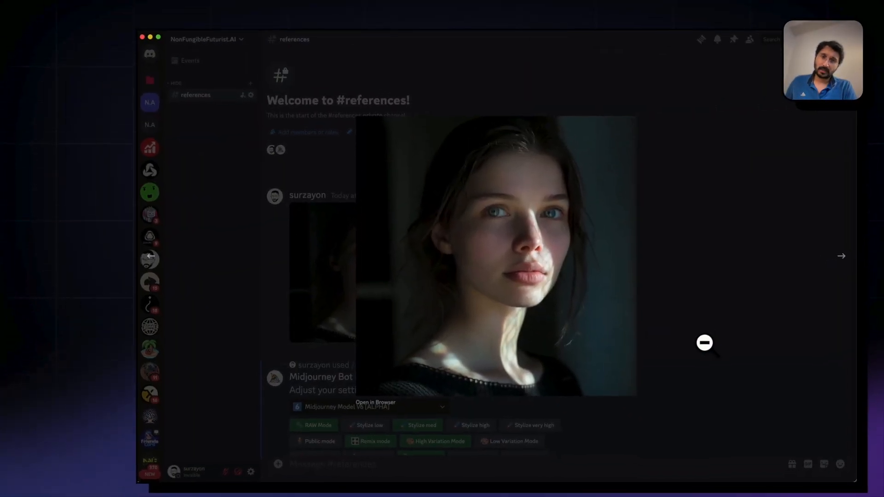
pyautogui.click(704, 342)
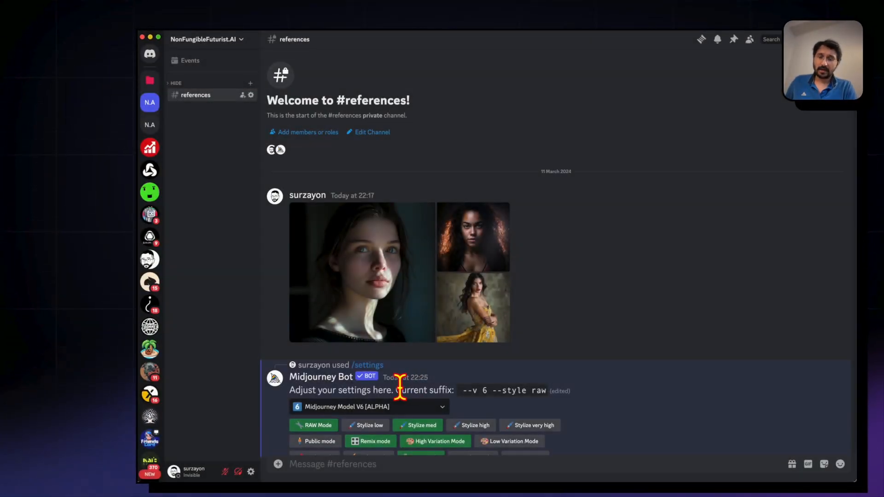
pyautogui.scroll(-15, 401, 392)
pyautogui.click(374, 338)
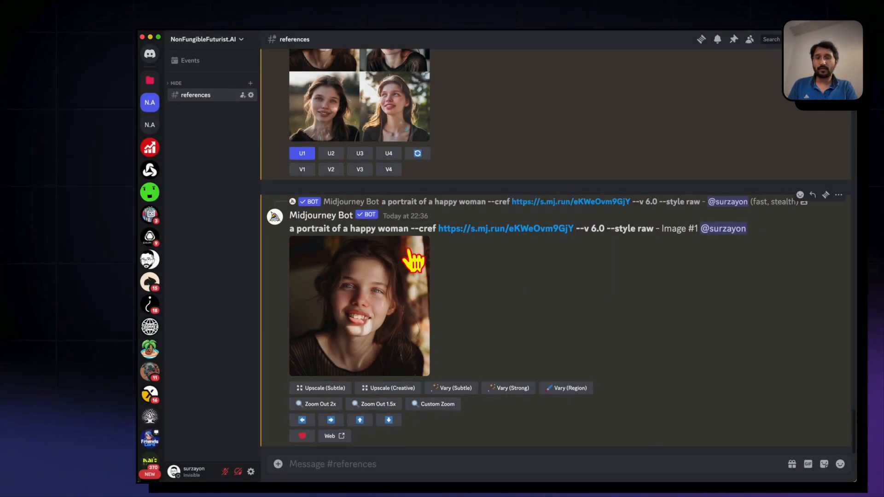
# Start an /imagine command with the prompt text "a woman with a sad crying face"
pyautogui.click(345, 463)
pyautogui.write('/')
pyautogui.click(349, 314)
pyautogui.write('a waomn')
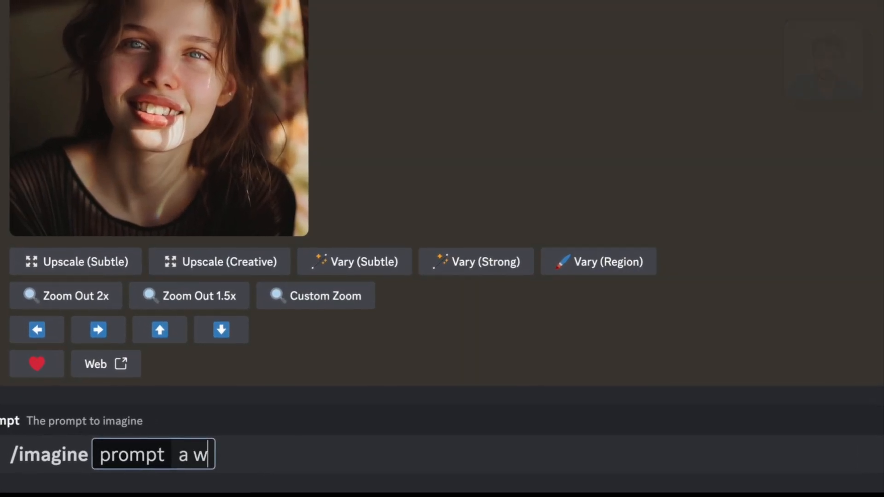
pyautogui.press('BackSpace')
pyautogui.press('BackSpace')
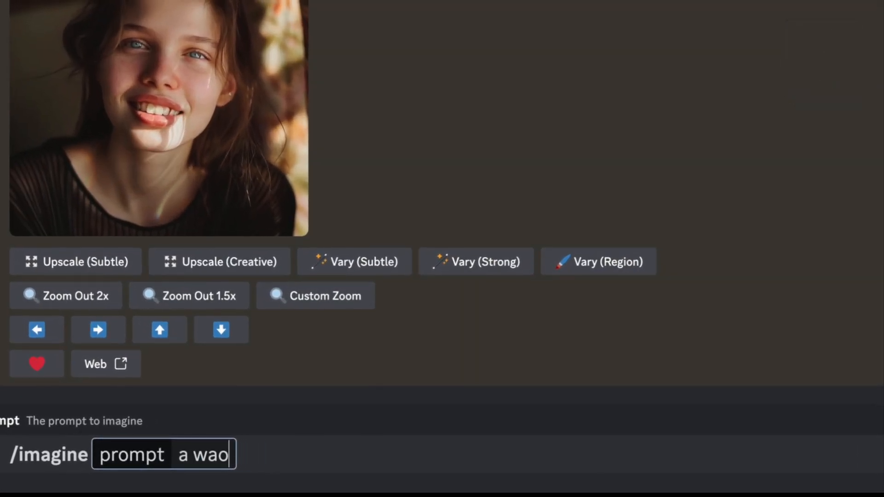
pyautogui.press('BackSpace')
pyautogui.write('man')
pyautogui.press('BackSpace')
pyautogui.press('BackSpace')
pyautogui.press('BackSpace')
pyautogui.press('BackSpace')
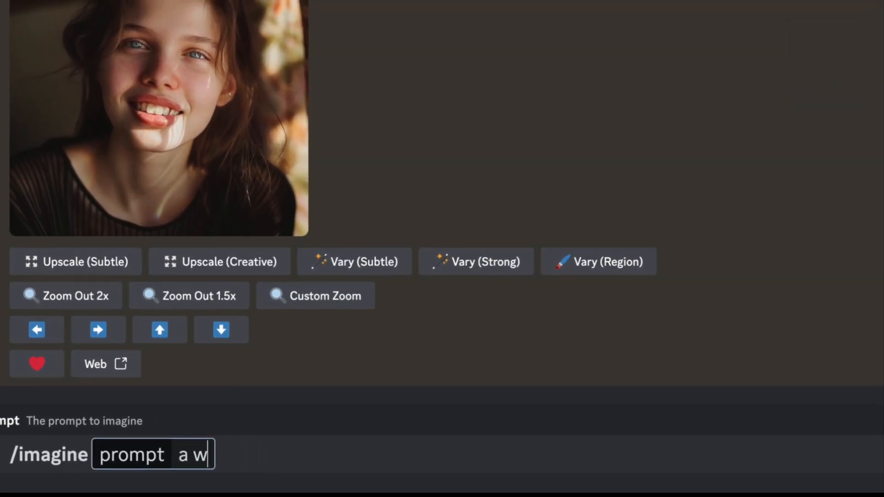
pyautogui.write('oman wirtha')
pyautogui.press('BackSpace')
pyautogui.press('BackSpace')
pyautogui.press('BackSpace')
pyautogui.press('BackSpace')
pyautogui.write('th a sad')
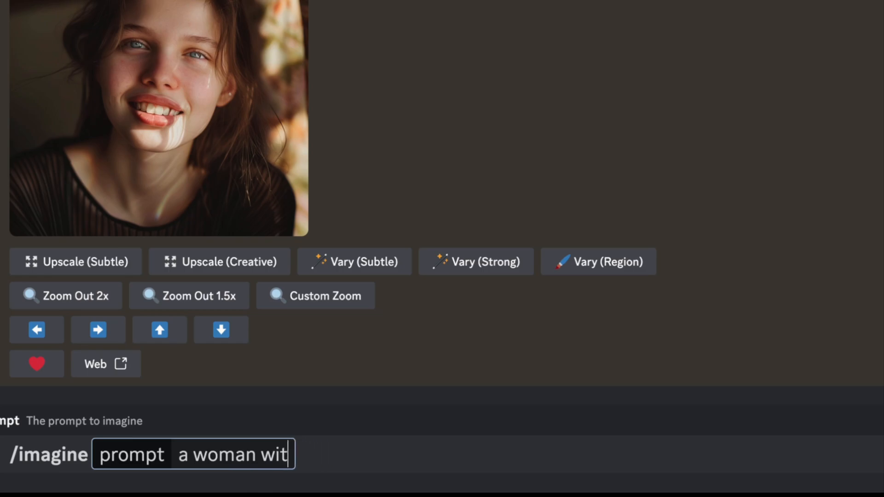
pyautogui.write('rying face ')
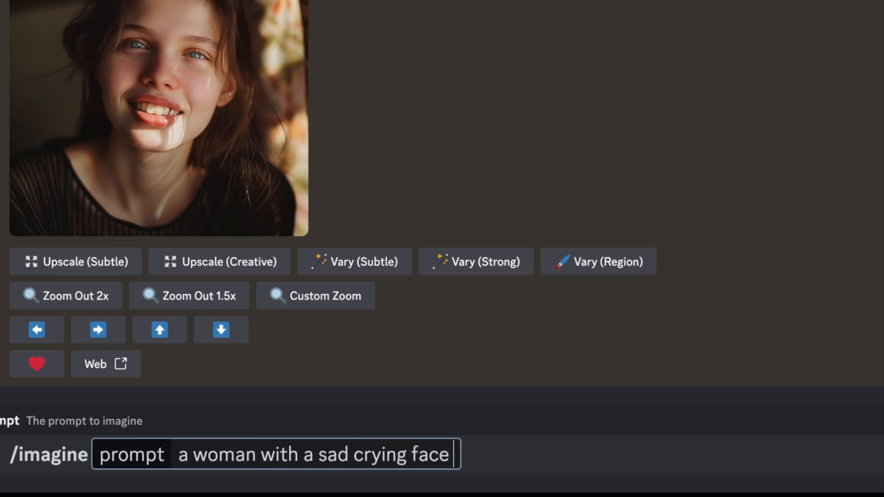
pyautogui.write('--cref')
# Add --cref with the copied reference portrait URL to the prompt and submit it
pyautogui.hotkey('ctrl', 'v')
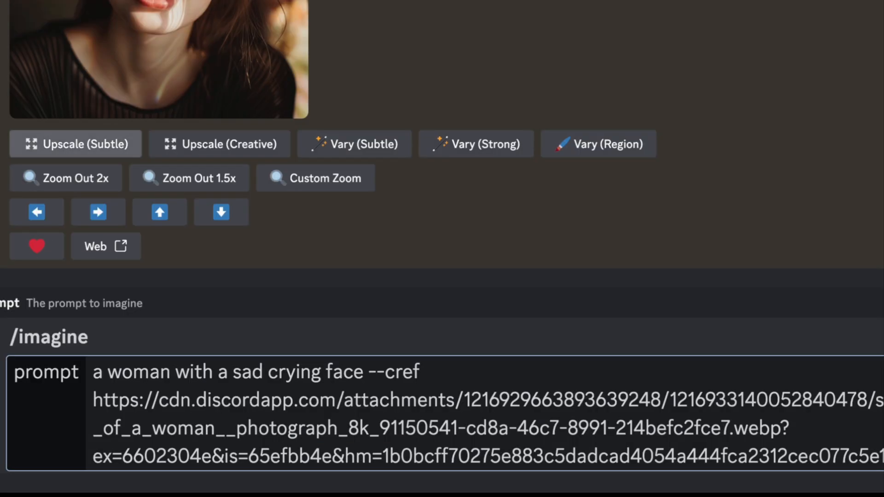
pyautogui.press('Return')
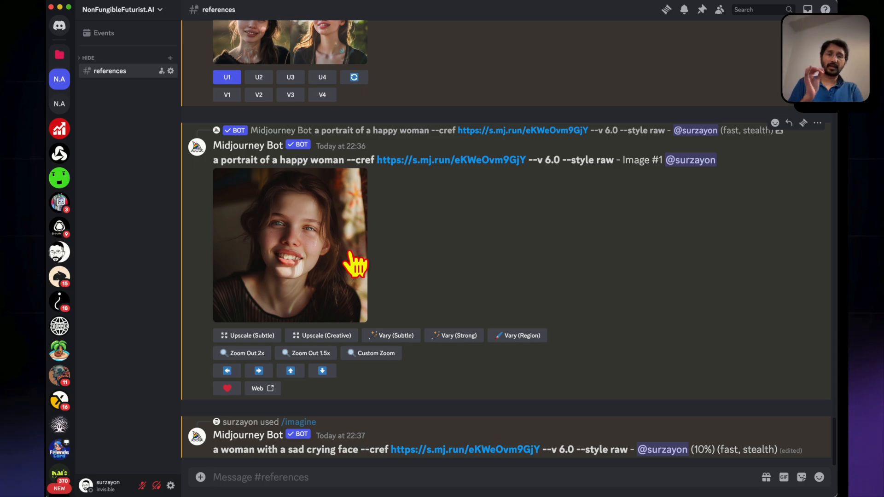
# Look back through the earlier generations up to the reference portrait, then return to the sad crying face job
pyautogui.scroll(5, 328, 290)
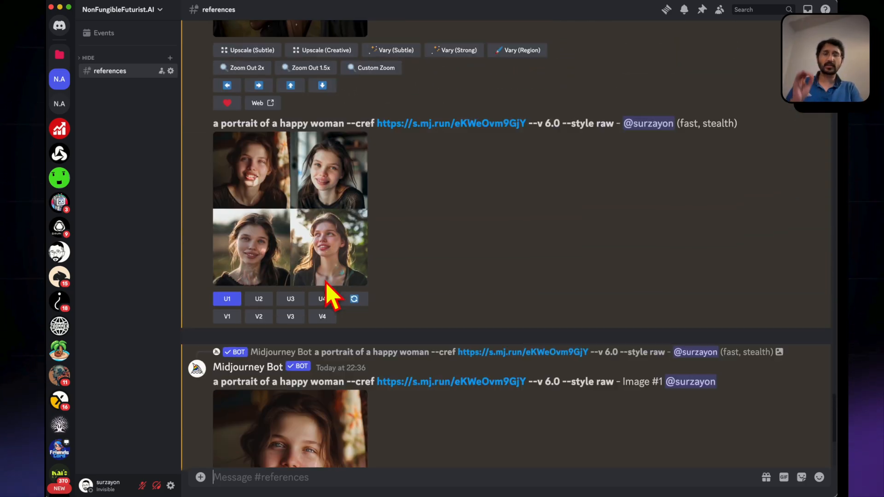
pyautogui.scroll(15, 328, 295)
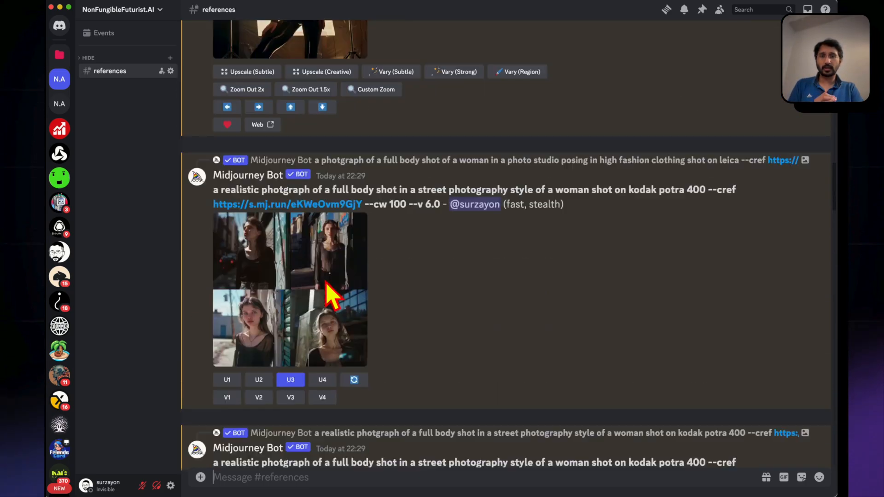
pyautogui.scroll(20, 329, 295)
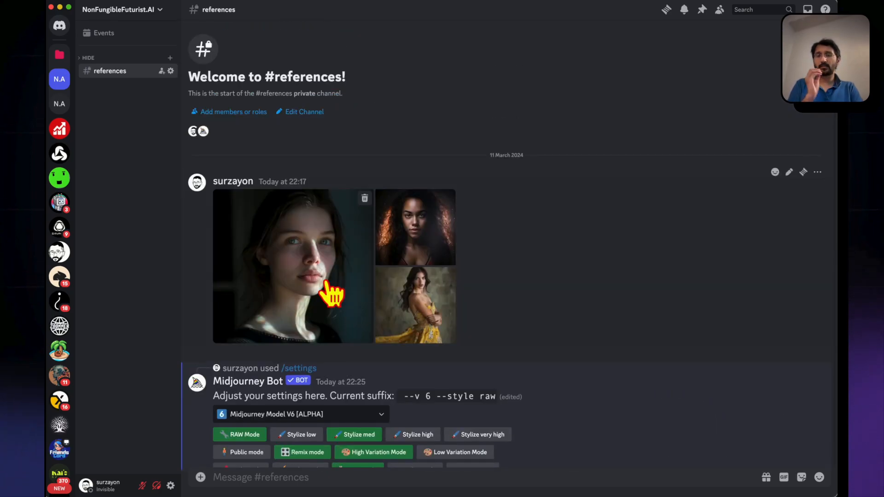
pyautogui.scroll(-20, 330, 295)
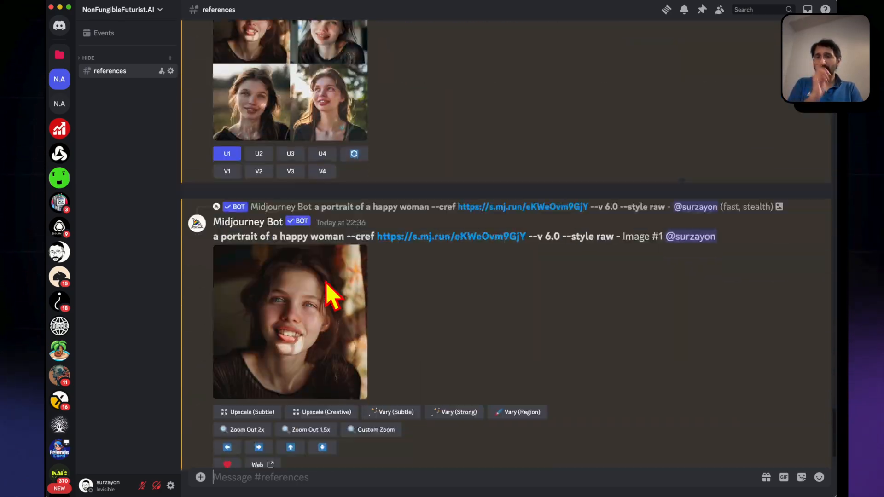
pyautogui.scroll(-3, 331, 294)
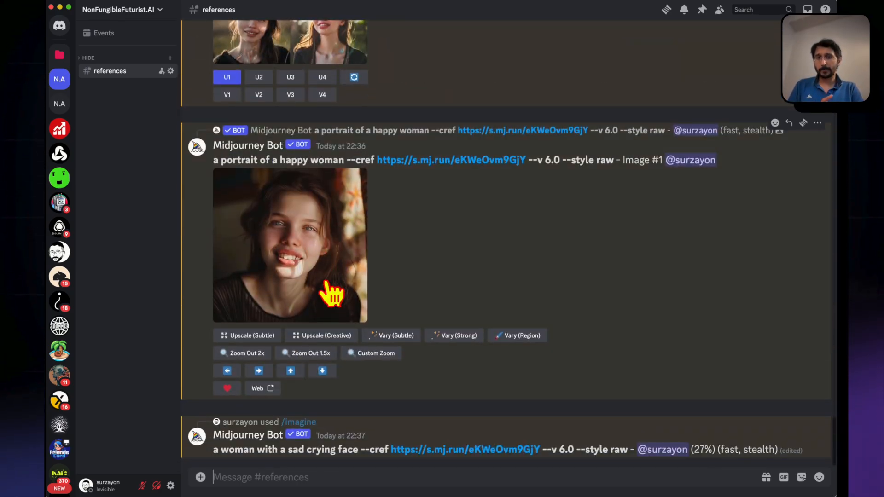
# Go back to the reference images at the start of the channel and view them at full size
pyautogui.scroll(20, 330, 295)
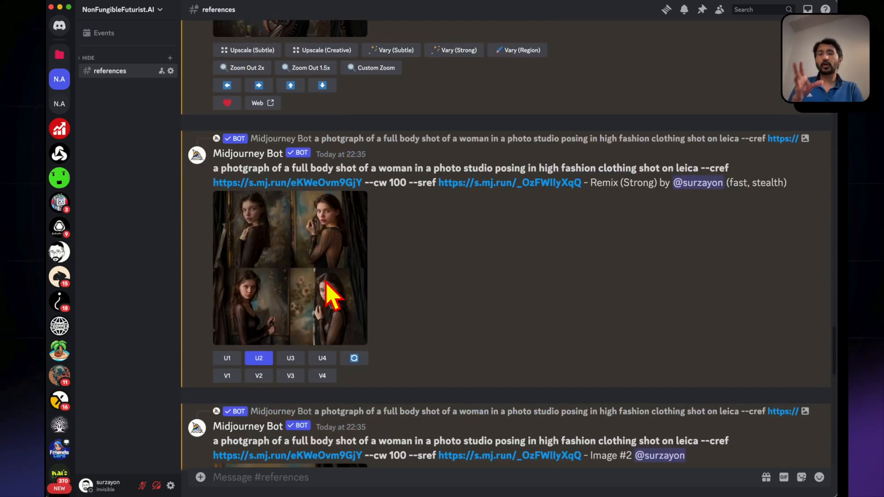
pyautogui.scroll(10, 326, 283)
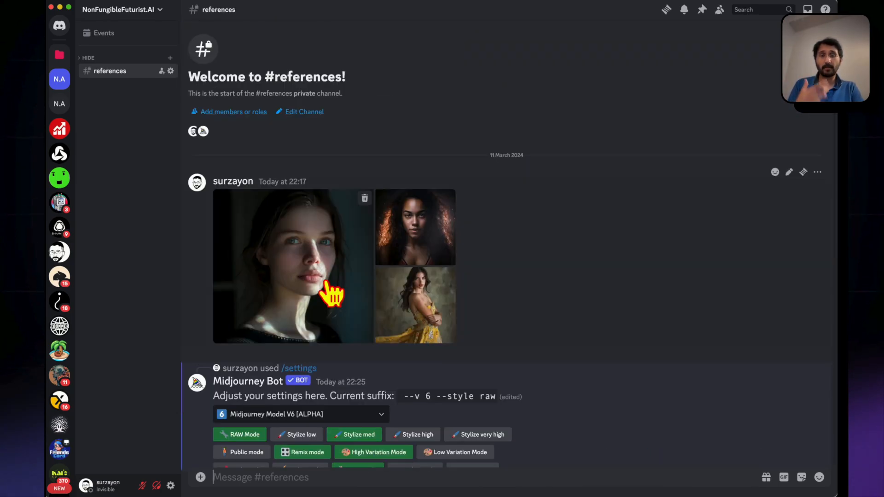
pyautogui.click(289, 287)
pyautogui.press('Right')
pyautogui.press('Right')
pyautogui.press('Right')
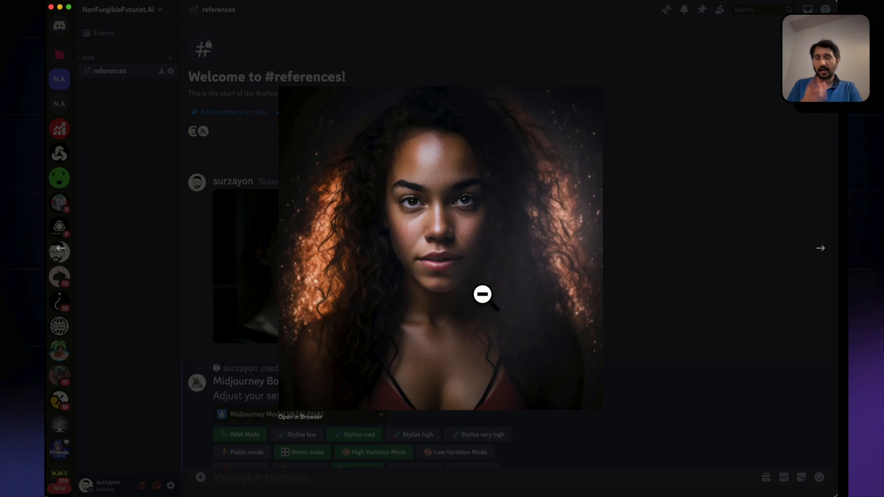
pyautogui.click(659, 303)
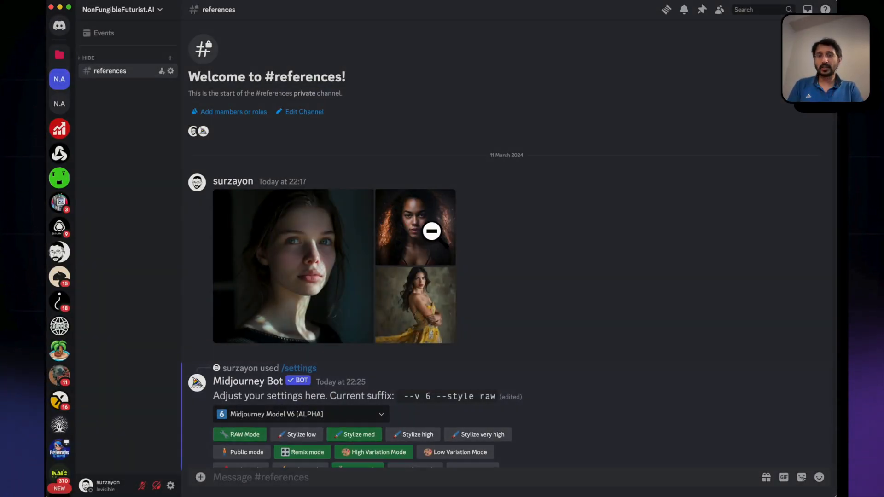
pyautogui.click(432, 231)
pyautogui.press('Right')
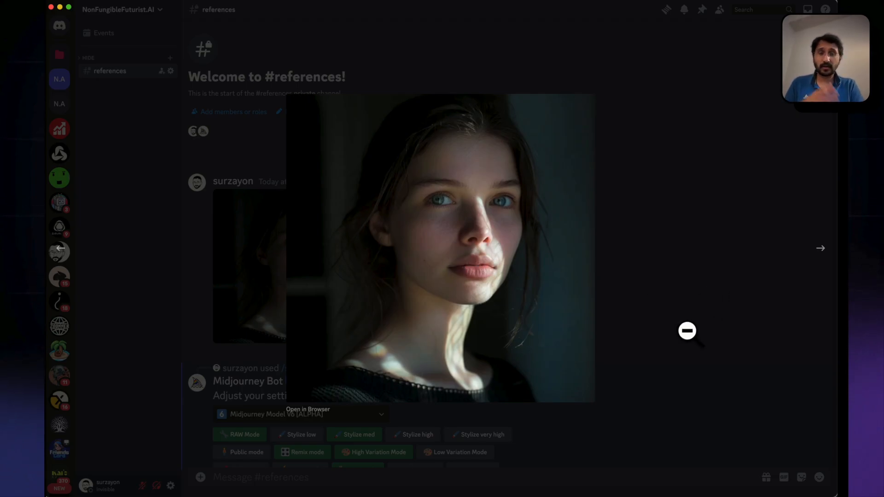
pyautogui.click(690, 346)
# Check the sad crying face grid, upscale its fourth image and view the upscaled portrait at full size
pyautogui.scroll(-15, 691, 348)
pyautogui.scroll(-5, 686, 345)
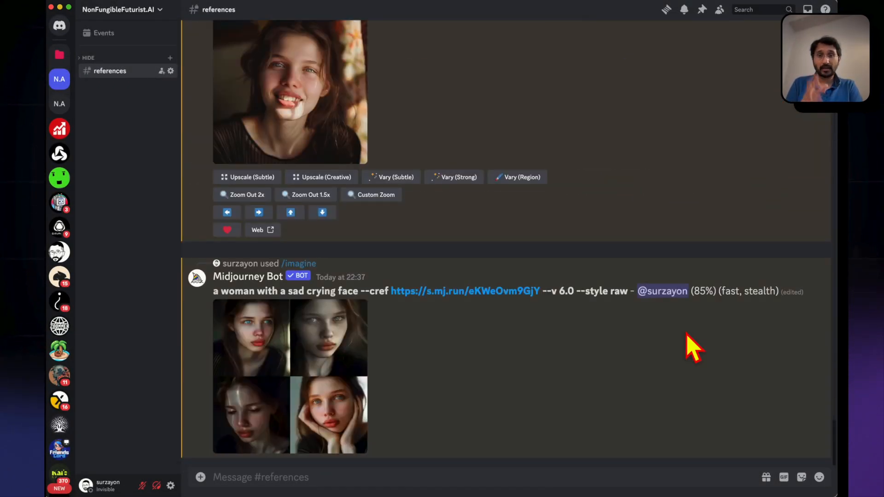
pyautogui.click(295, 400)
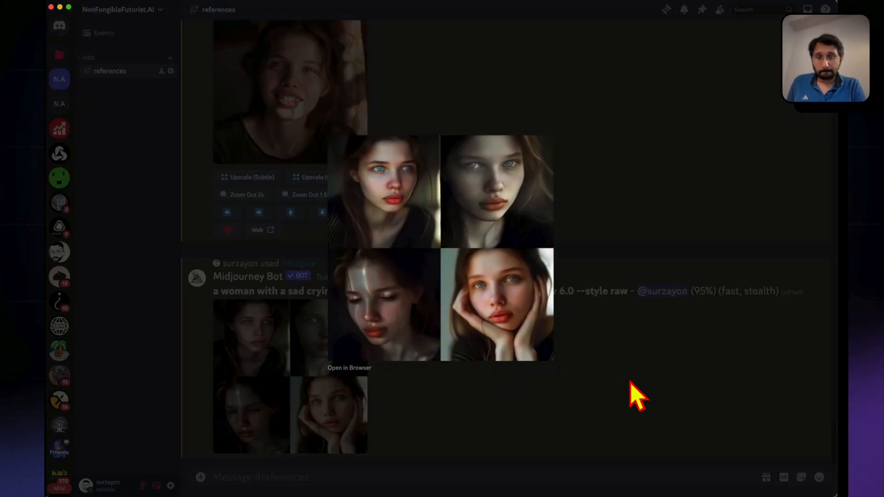
pyautogui.click(637, 396)
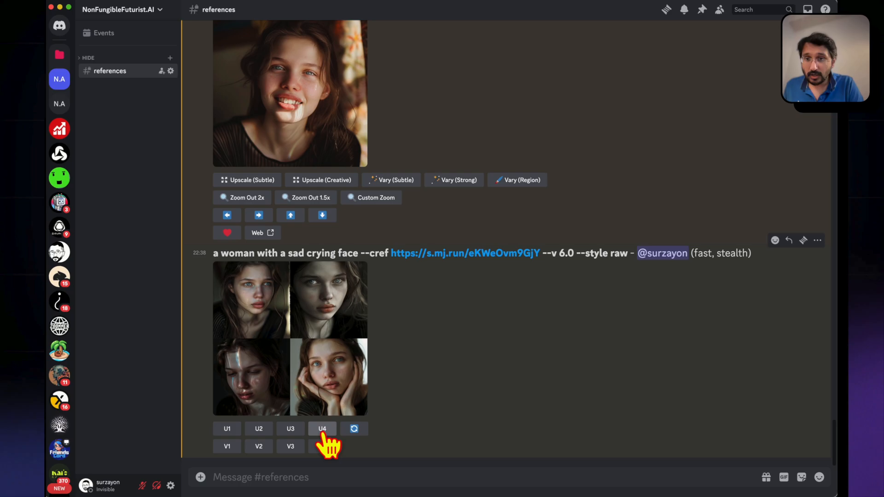
pyautogui.click(323, 432)
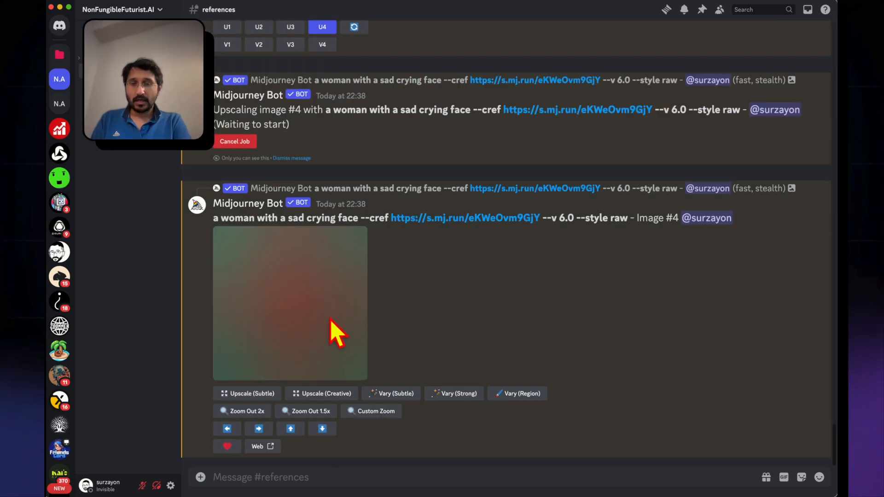
pyautogui.click(328, 320)
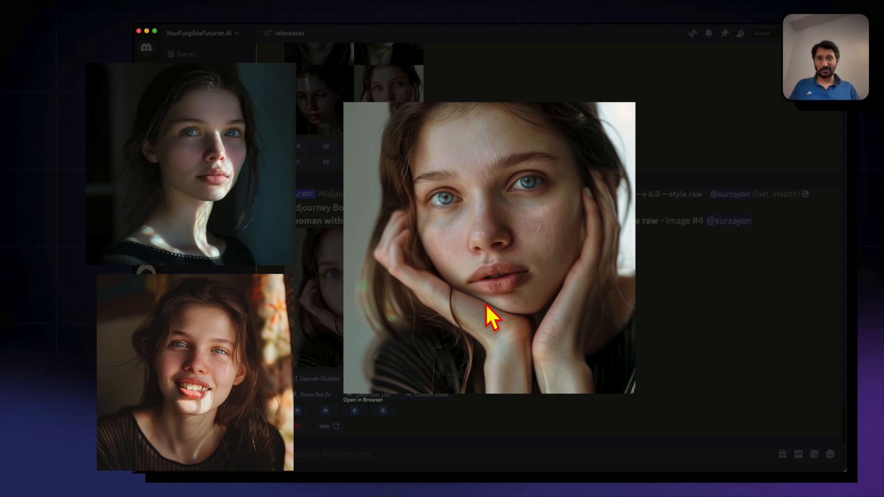
pyautogui.click(691, 328)
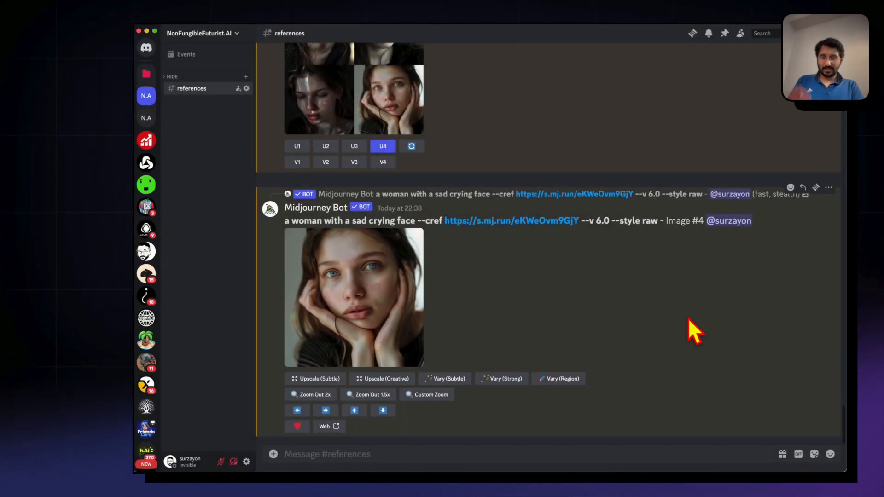
# Open the curly-haired woman's reference portrait in the browser, copy its URL and return to the channel's message field
pyautogui.scroll(20, 690, 329)
pyautogui.click(451, 244)
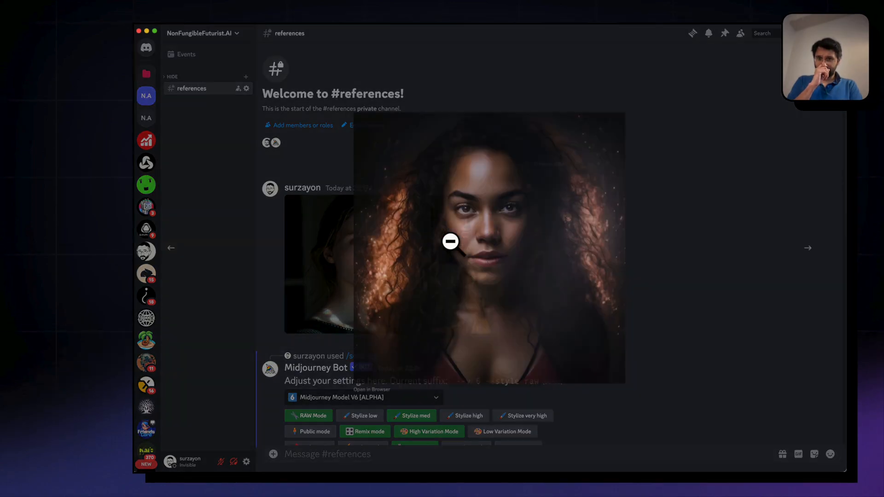
pyautogui.click(371, 399)
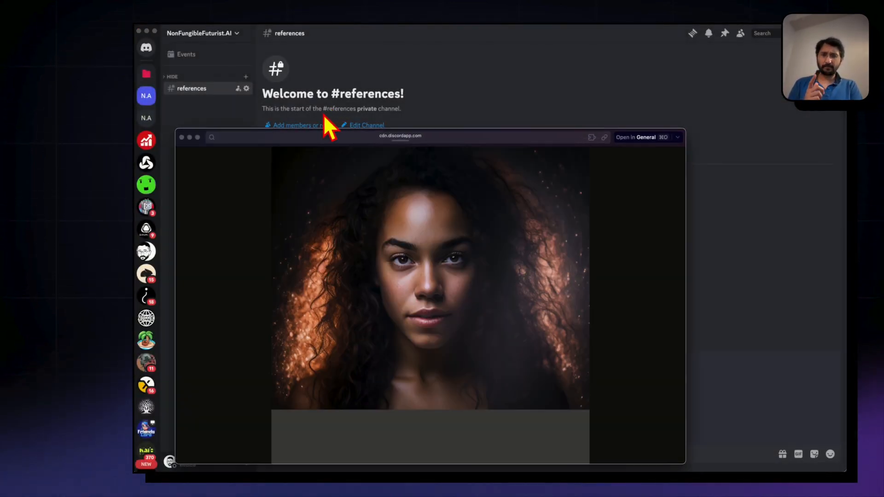
pyautogui.click(309, 136)
pyautogui.press('super+x')
pyautogui.click(718, 303)
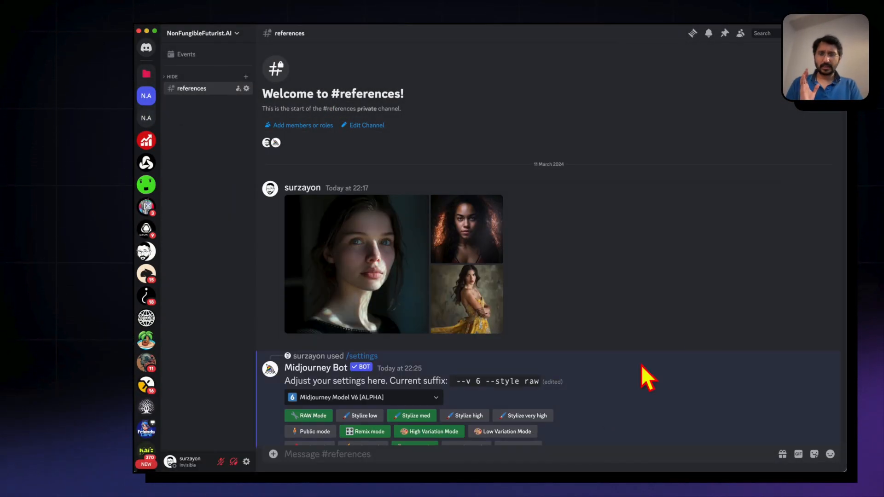
pyautogui.scroll(-20, 597, 402)
pyautogui.click(480, 454)
# Start an /imagine command reusing the earlier prompt text "a woman is playing on the beach with a volleyball"
pyautogui.scroll(-15, 654, 298)
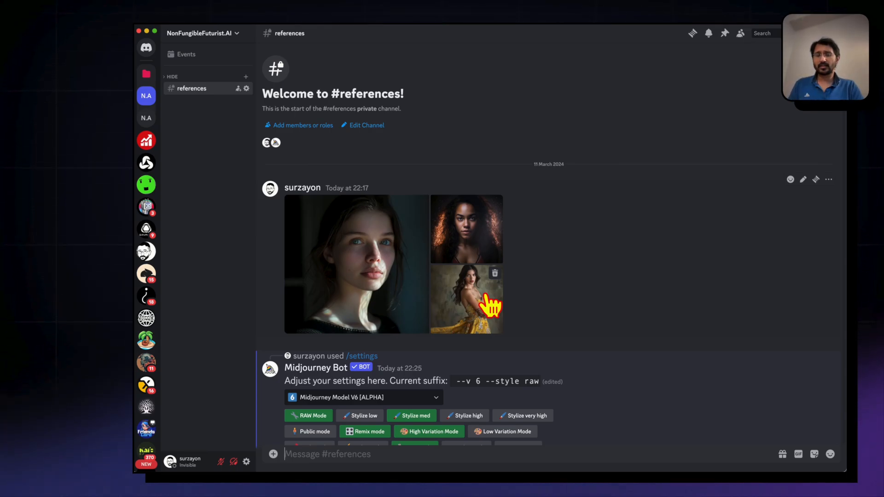
pyautogui.scroll(-12, 484, 294)
pyautogui.scroll(5, 485, 294)
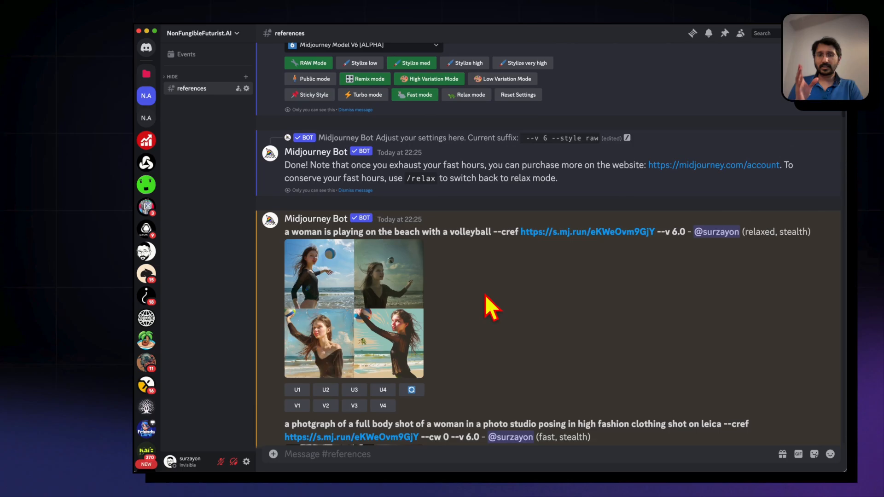
pyautogui.scroll(1, 485, 294)
pyautogui.moveTo(492, 252); pyautogui.dragTo(285, 258)
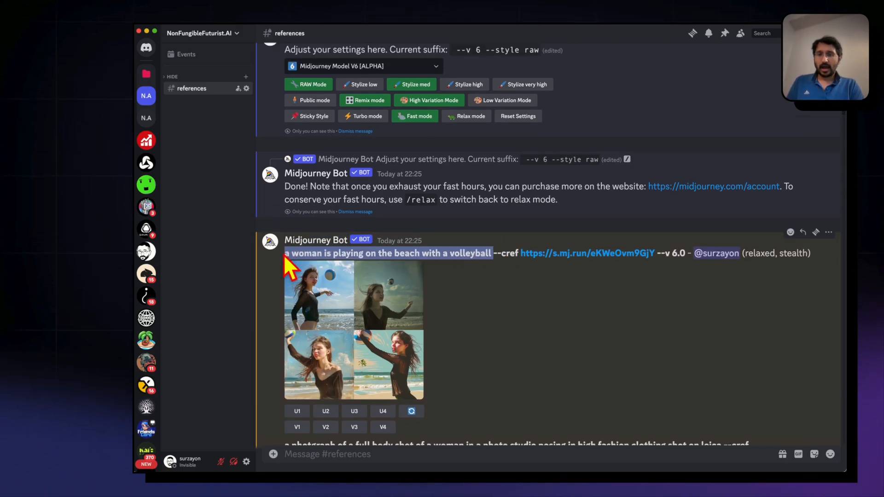
pyautogui.click(394, 455)
pyautogui.write('/')
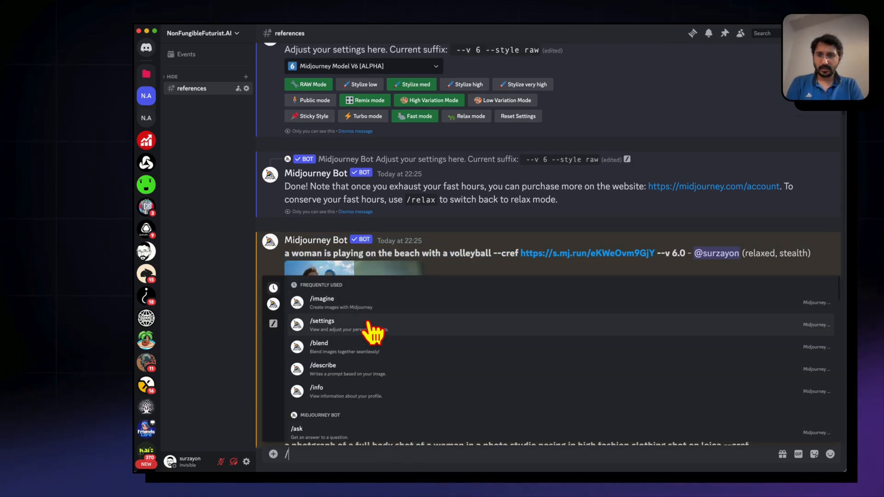
pyautogui.click(364, 306)
pyautogui.hotkey('ctrl', 'v')
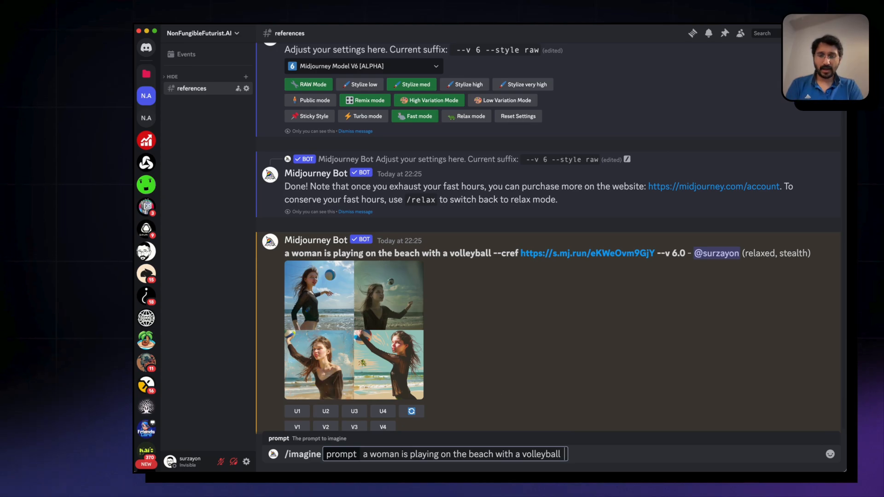
# Add --sref with the copied URL of the yellow dress reference image to the volleyball prompt and submit it
pyautogui.write('--sref')
pyautogui.scroll(4, 523, 249)
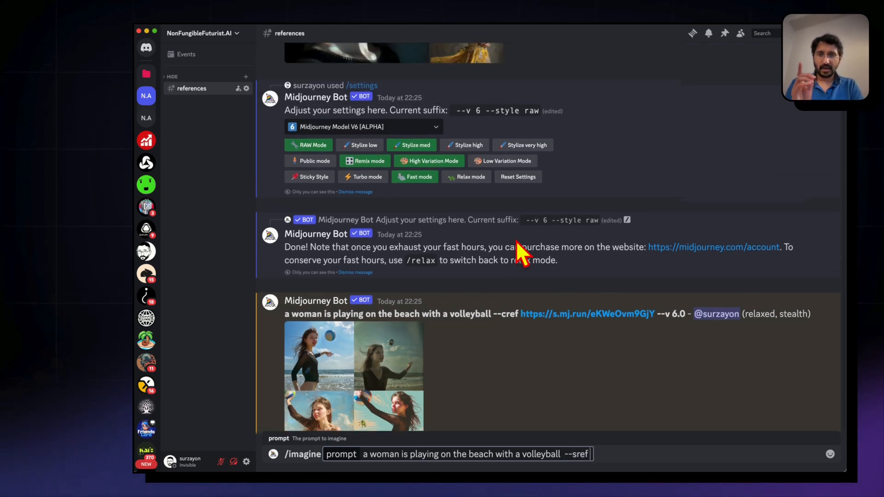
pyautogui.click(467, 133)
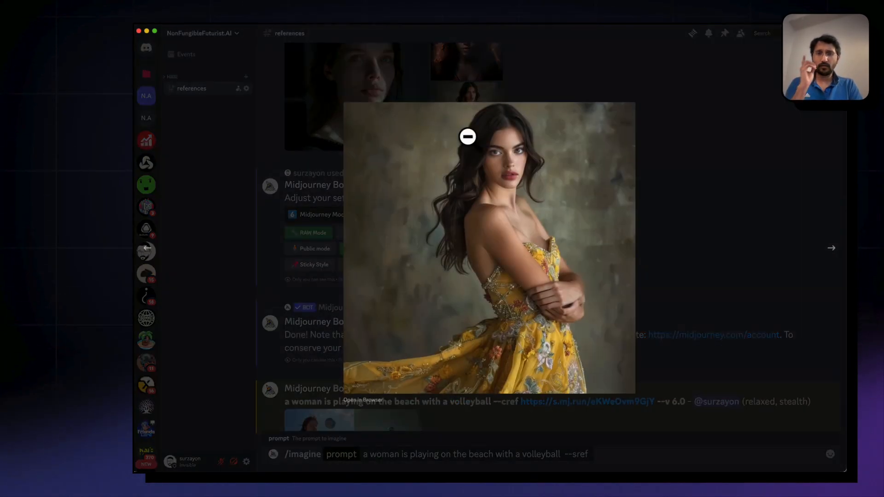
pyautogui.click(363, 399)
pyautogui.click(325, 139)
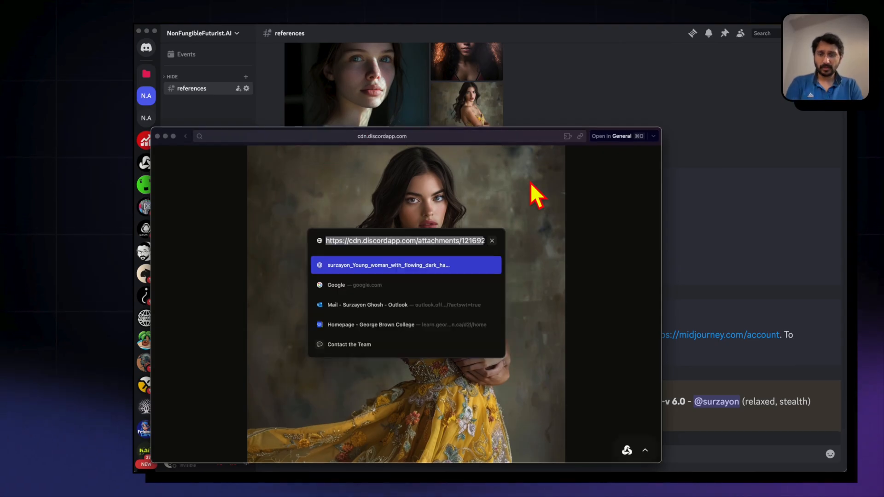
pyautogui.press('super+x')
pyautogui.click(552, 88)
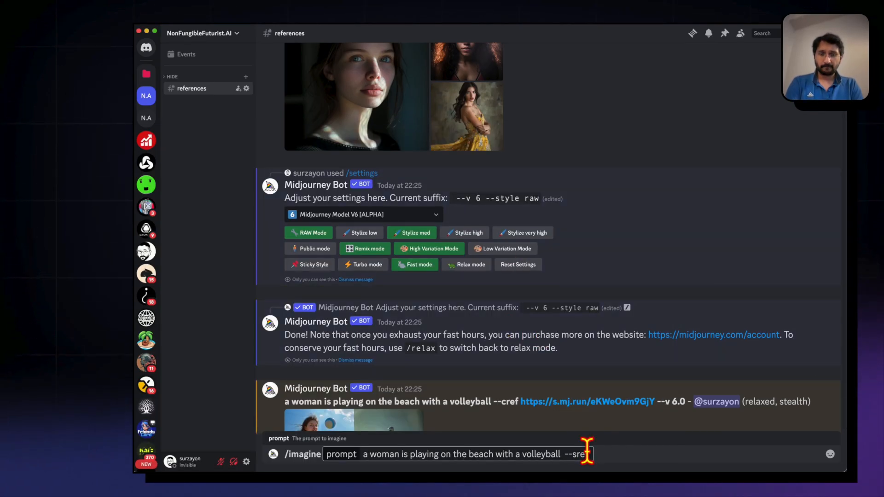
pyautogui.press('super+v')
pyautogui.press('Return')
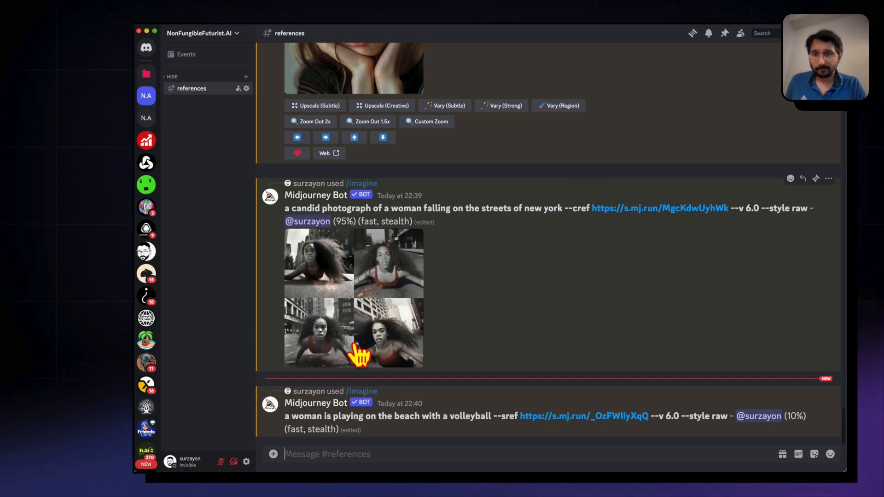
# View the New York street grid, open its rerun prompt, insert "color" before "candid" and replace "falling" with "jumping"
pyautogui.click(359, 355)
pyautogui.click(675, 355)
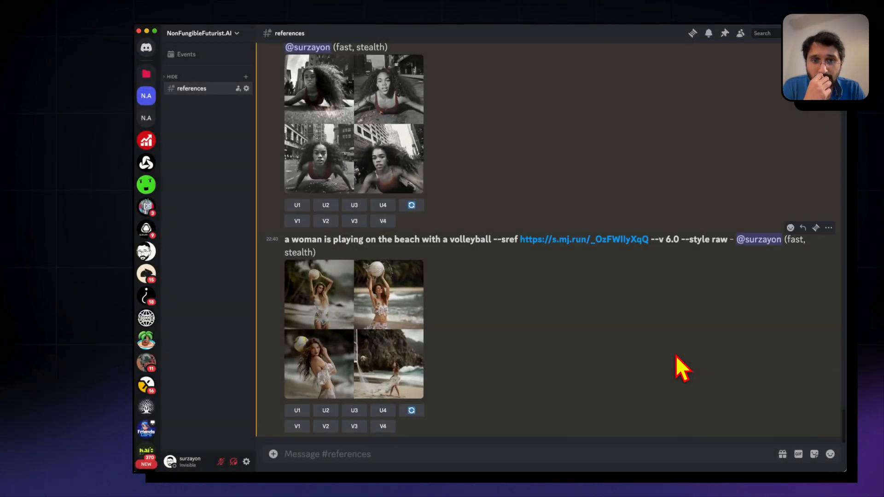
pyautogui.scroll(5, 454, 361)
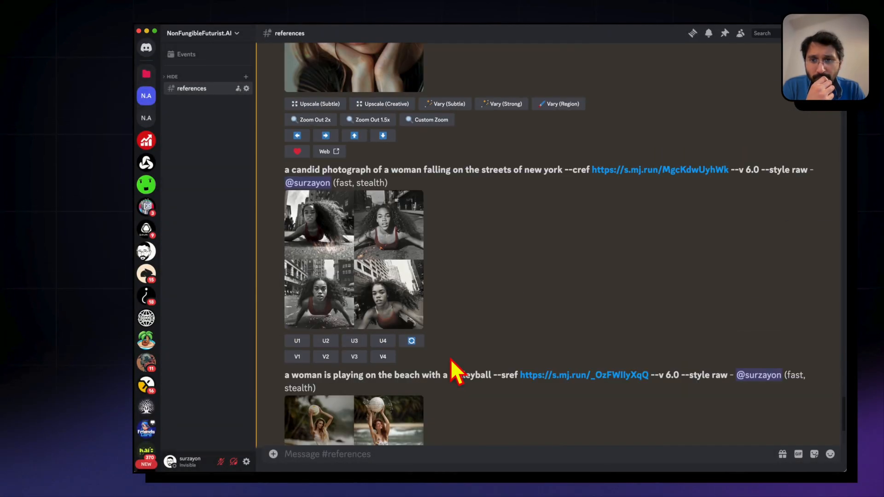
pyautogui.click(412, 346)
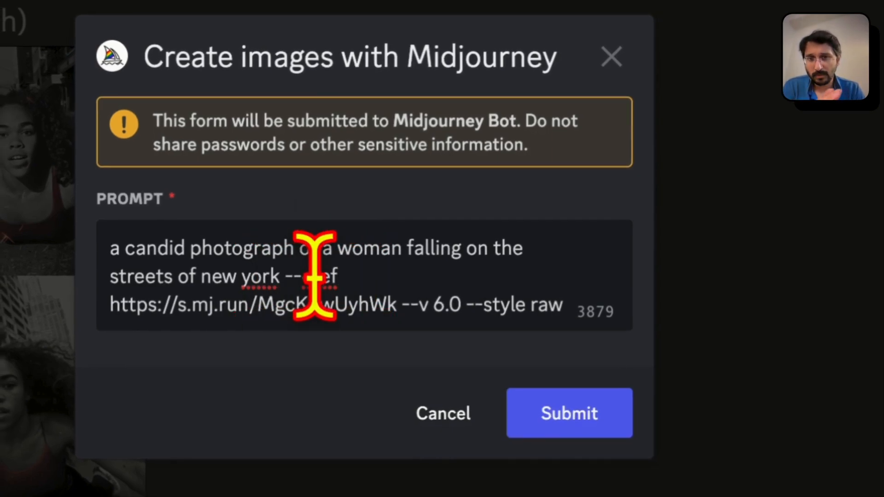
pyautogui.click(135, 248)
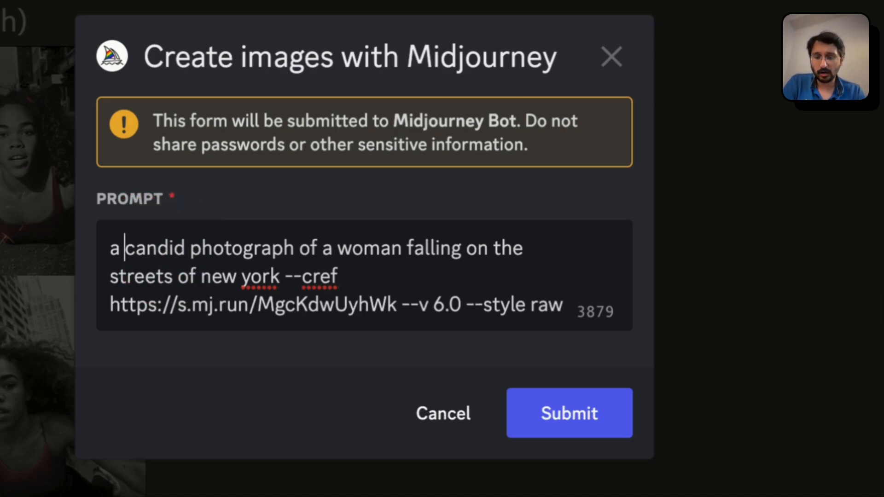
pyautogui.write('color')
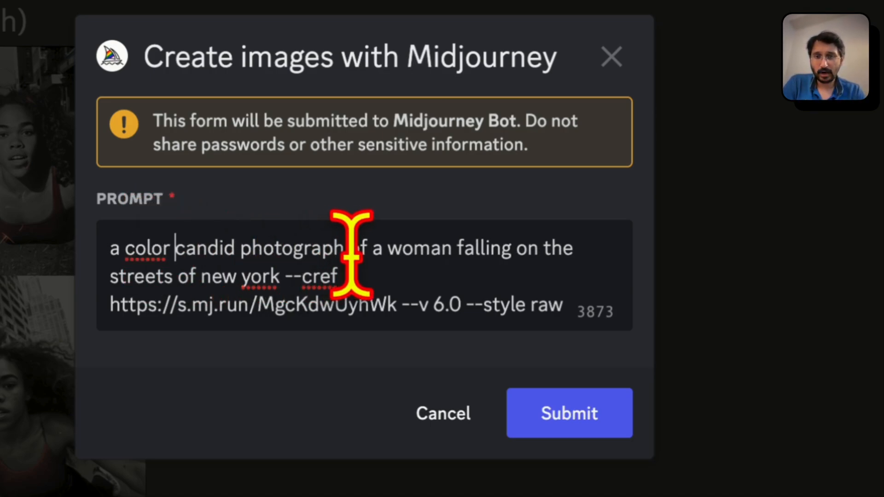
pyautogui.doubleClick(484, 251)
pyautogui.write('ju')
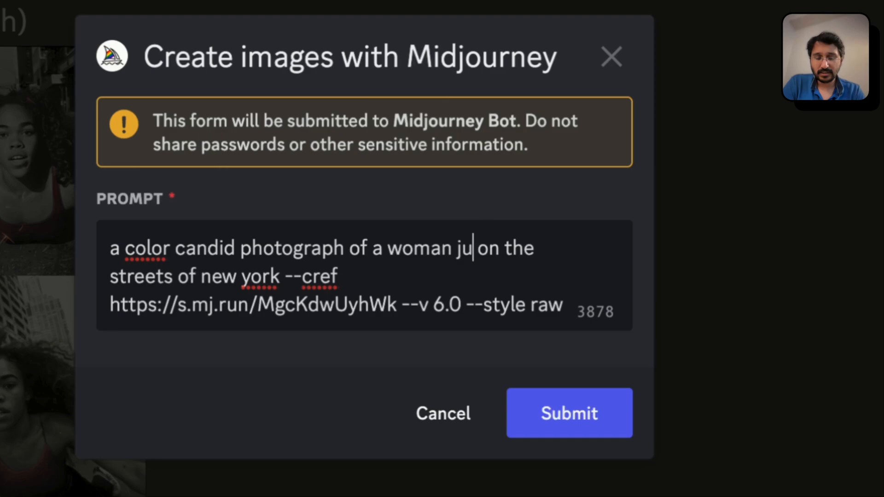
pyautogui.write('mping')
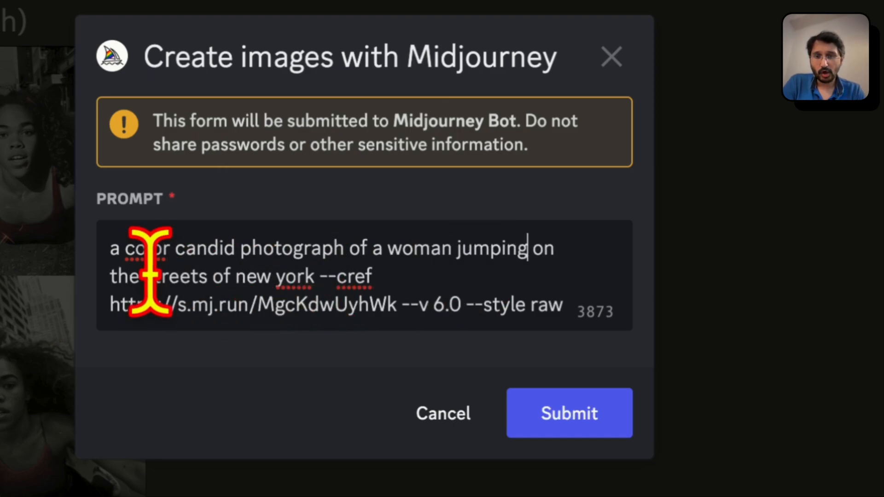
# Replace "the streets of new york --cref" in the rerun prompt with "a trampoline"
pyautogui.moveTo(146, 277); pyautogui.dragTo(388, 276)
pyautogui.press('BackSpace')
pyautogui.press('BackSpace')
pyautogui.press('BackSpace')
pyautogui.press('BackSpace')
pyautogui.press('BackSpace')
pyautogui.write('a ')
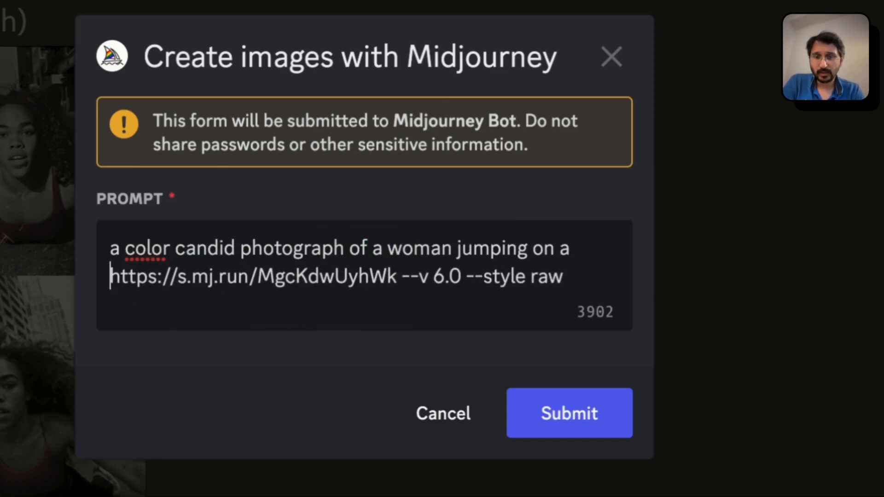
pyautogui.write('trampolin')
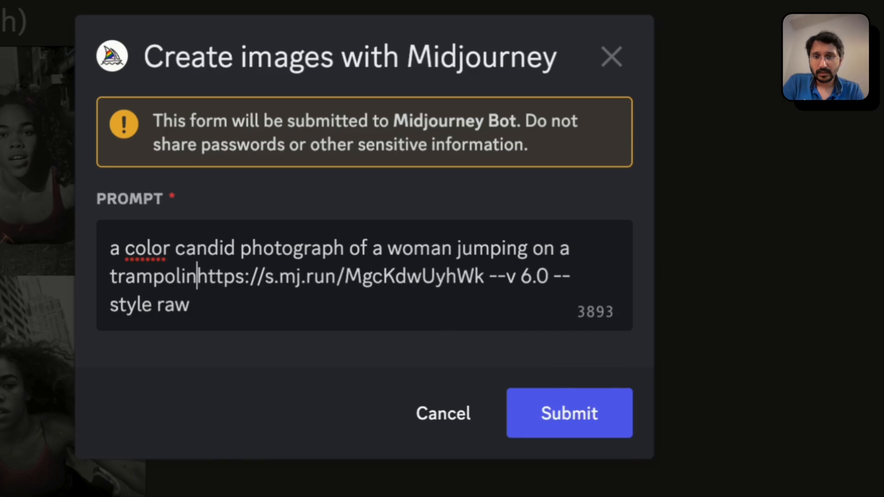
pyautogui.write('e')
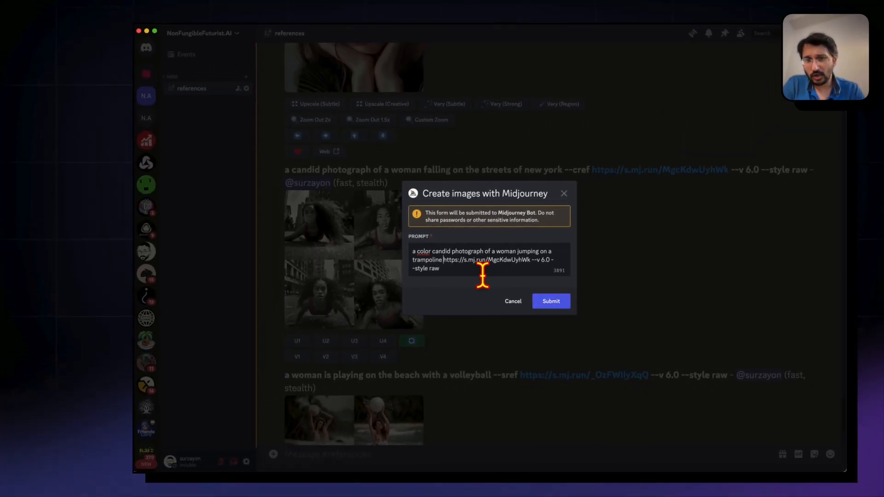
# Remove --style raw from the end of the trampoline prompt
pyautogui.click(438, 268)
pyautogui.press('BackSpace')
pyautogui.press('BackSpace')
pyautogui.press('BackSpace')
pyautogui.press('BackSpace')
pyautogui.press('BackSpace')
pyautogui.press('BackSpace')
pyautogui.press('BackSpace')
pyautogui.press('BackSpace')
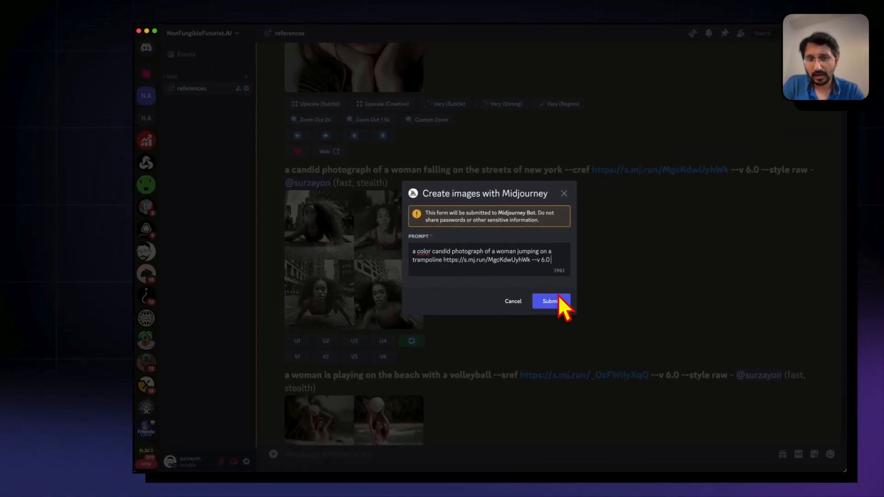
# Submit the trampoline prompt without --style raw and view the volleyball image grid enlarged
pyautogui.press('BackSpace')
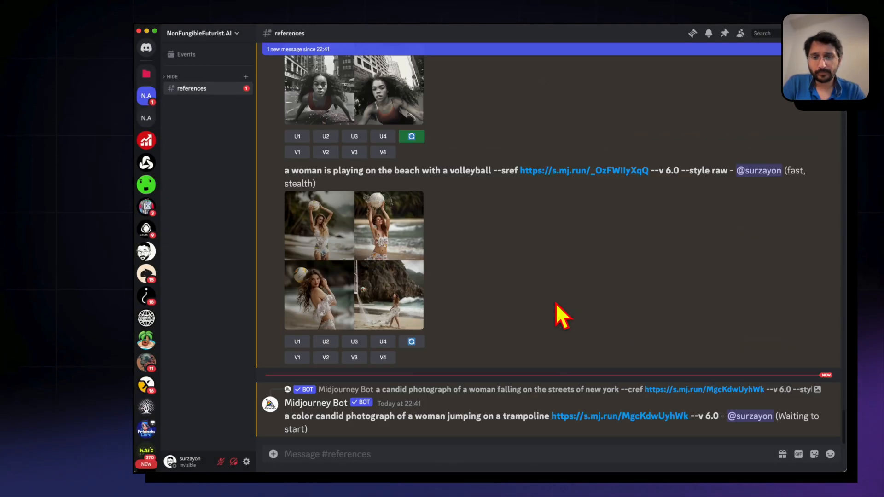
pyautogui.click(416, 454)
pyautogui.write('/')
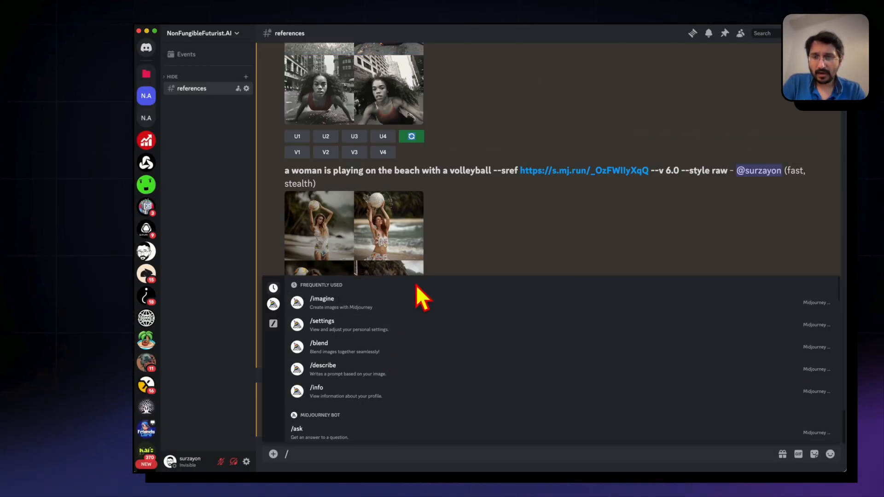
pyautogui.click(473, 258)
pyautogui.click(391, 233)
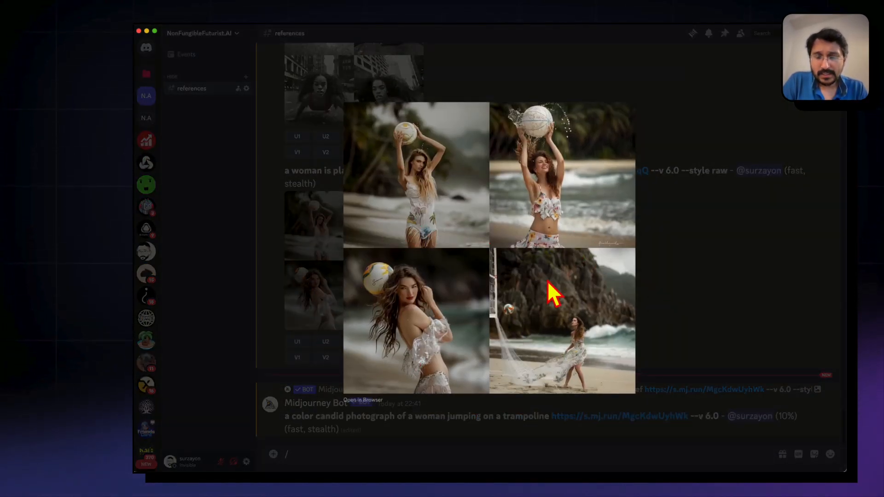
pyautogui.click(685, 355)
# Rerun the volleyball prompt without --style raw, trying a ::4 weight after the --sref URL
pyautogui.click(411, 343)
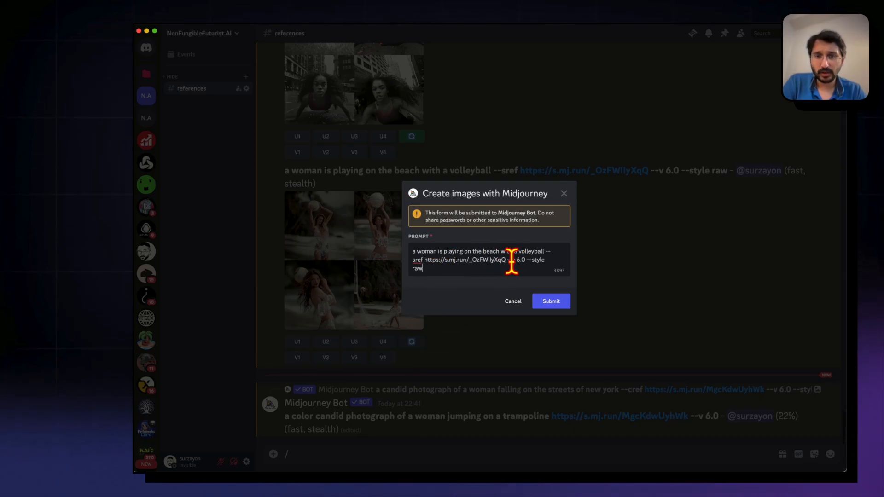
pyautogui.click(507, 260)
pyautogui.moveTo(527, 259); pyautogui.dragTo(555, 273)
pyautogui.press('BackSpace')
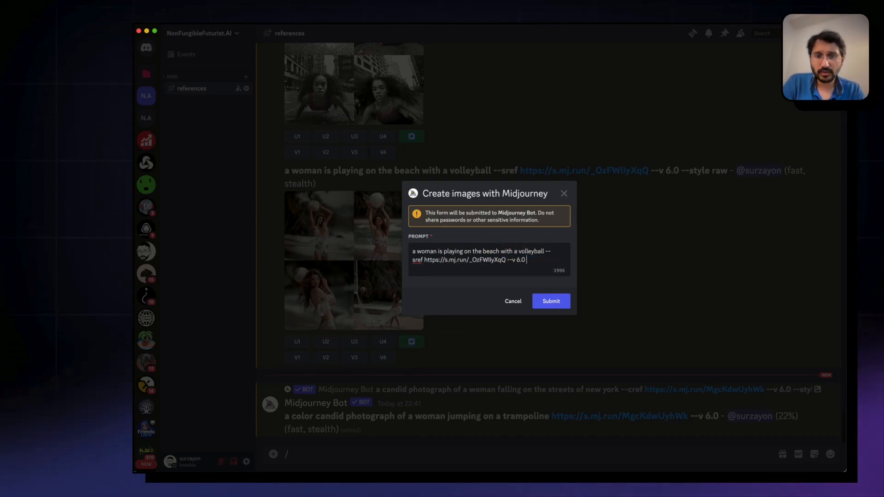
pyautogui.click(504, 261)
pyautogui.write(':')
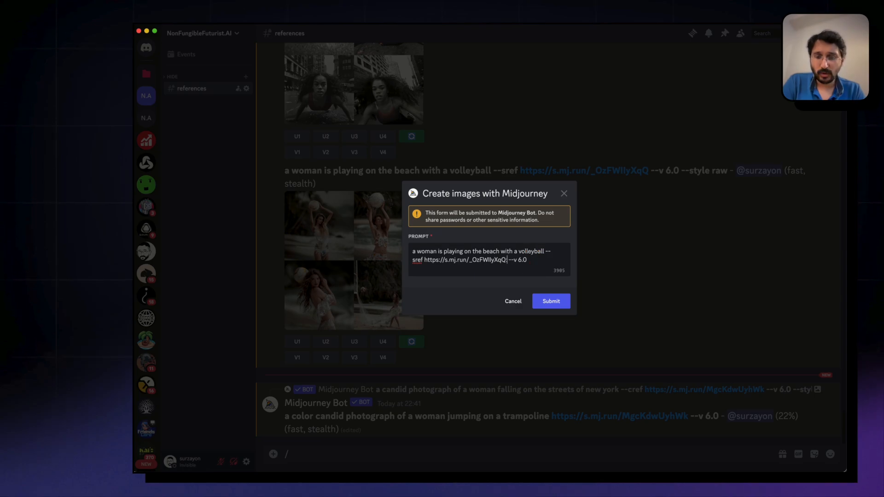
pyautogui.write(':4')
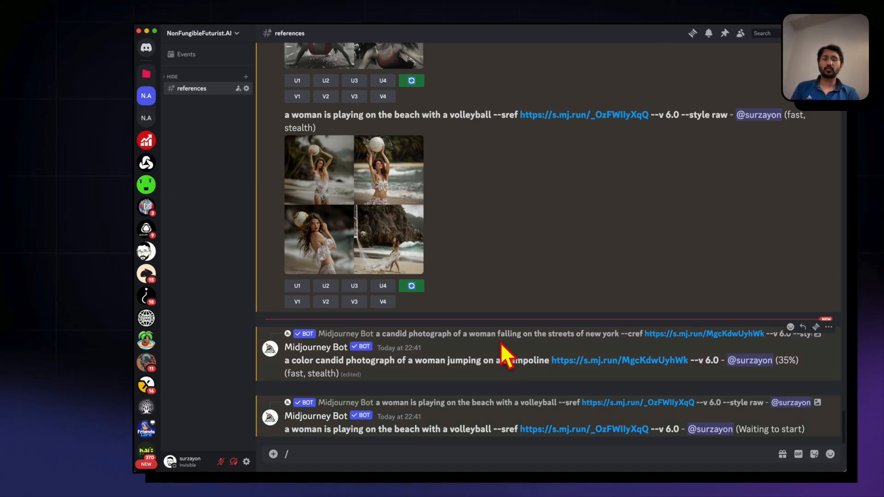
# Run the /settings command and turn off RAW Mode for Midjourney Model V6
pyautogui.click(430, 451)
pyautogui.click(379, 336)
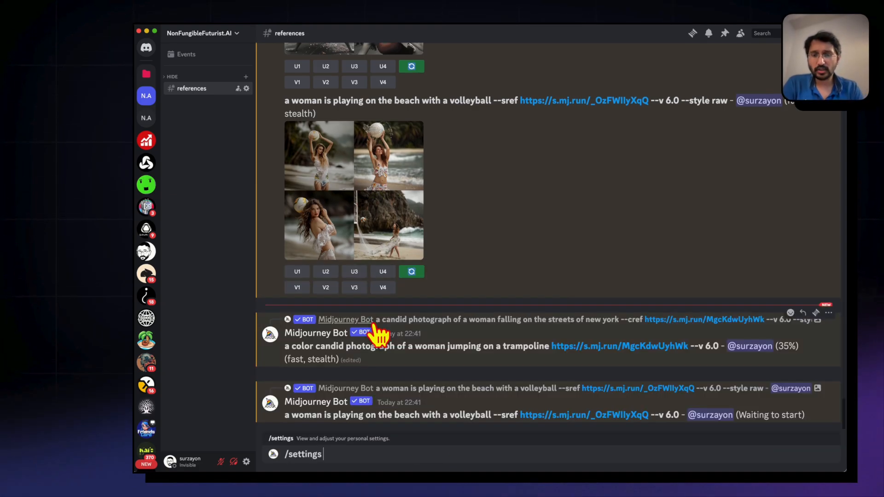
pyautogui.press('Return')
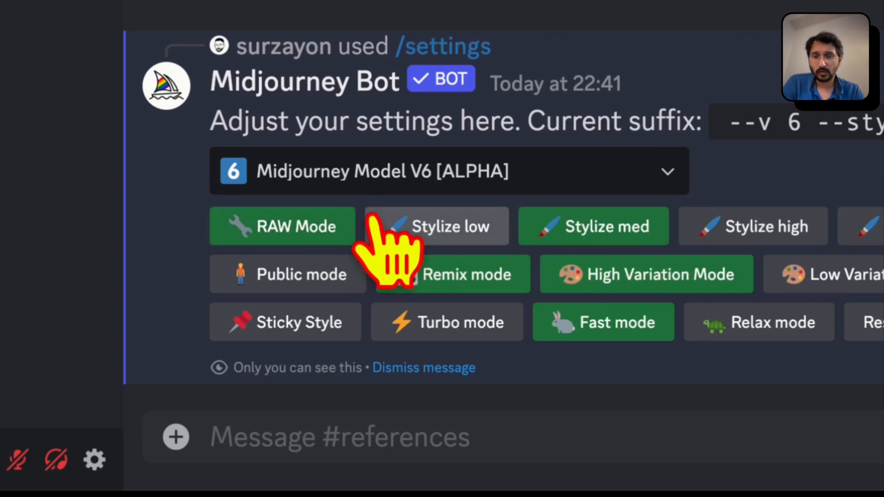
pyautogui.click(324, 225)
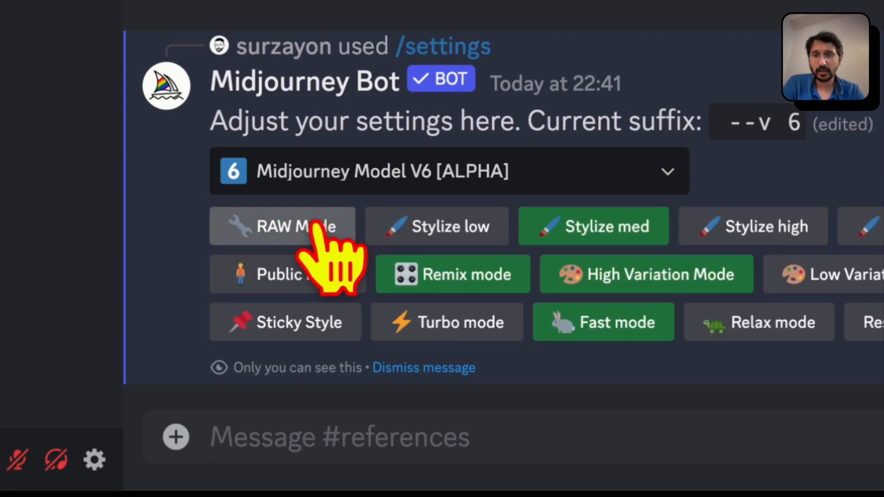
# View the trampoline image grid enlarged and compare it with the curly-haired woman's reference portrait
pyautogui.scroll(1, 524, 3)
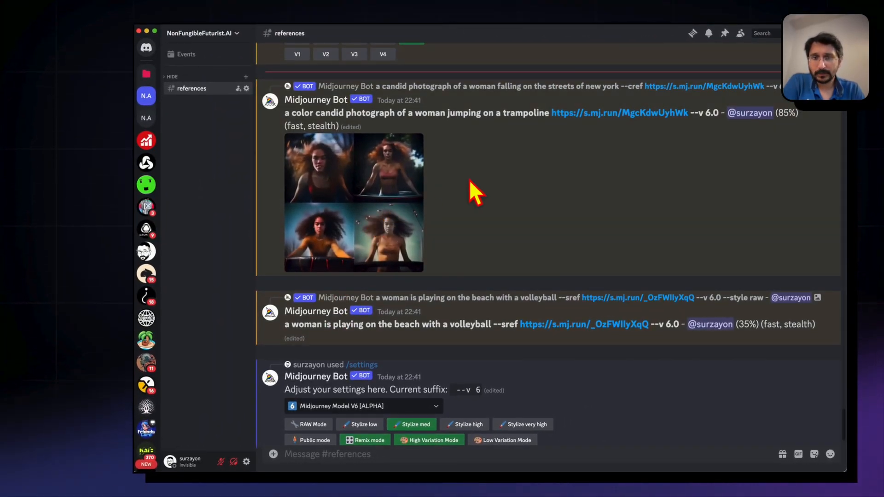
pyautogui.click(352, 197)
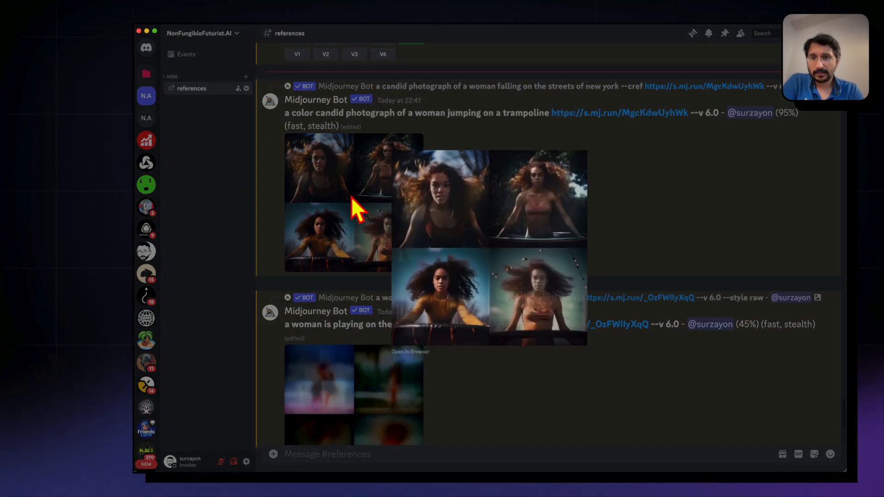
pyautogui.click(653, 296)
pyautogui.scroll(6, 393, 273)
pyautogui.scroll(15, 394, 276)
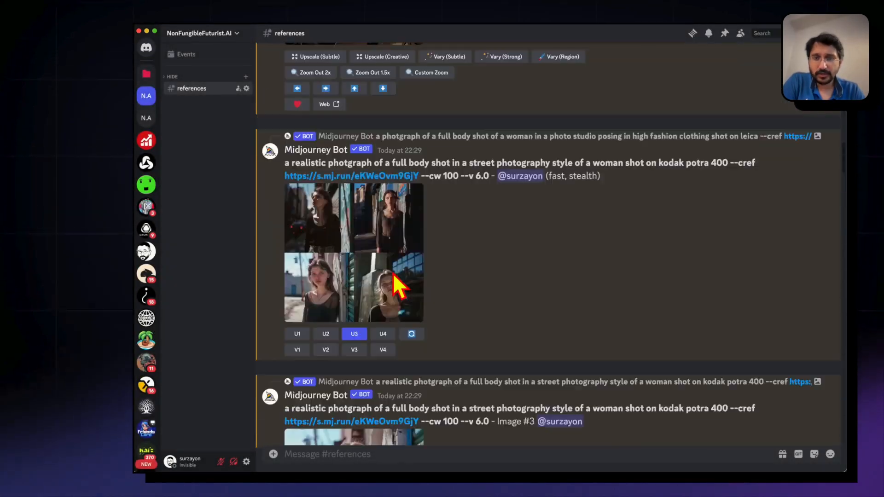
pyautogui.click(465, 253)
pyautogui.click(680, 308)
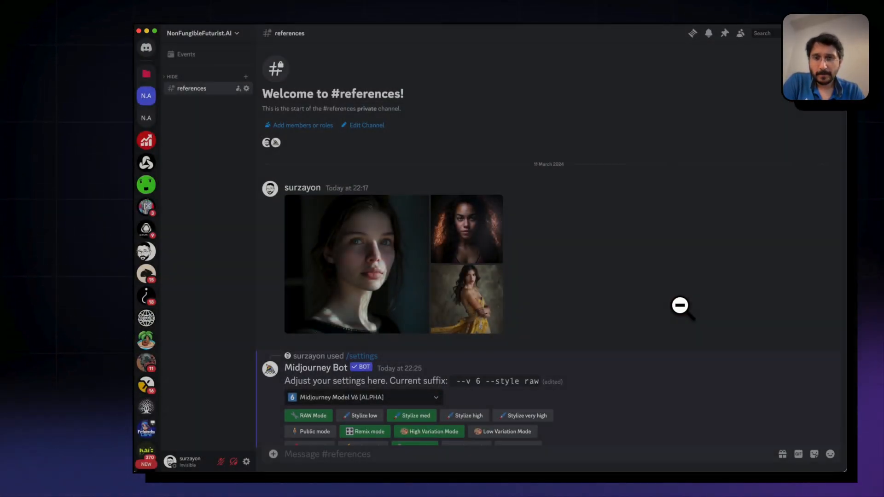
# Upscale the first image of the trampoline grid and view the upscaled image enlarged
pyautogui.scroll(-20, 680, 308)
pyautogui.scroll(-10, 683, 313)
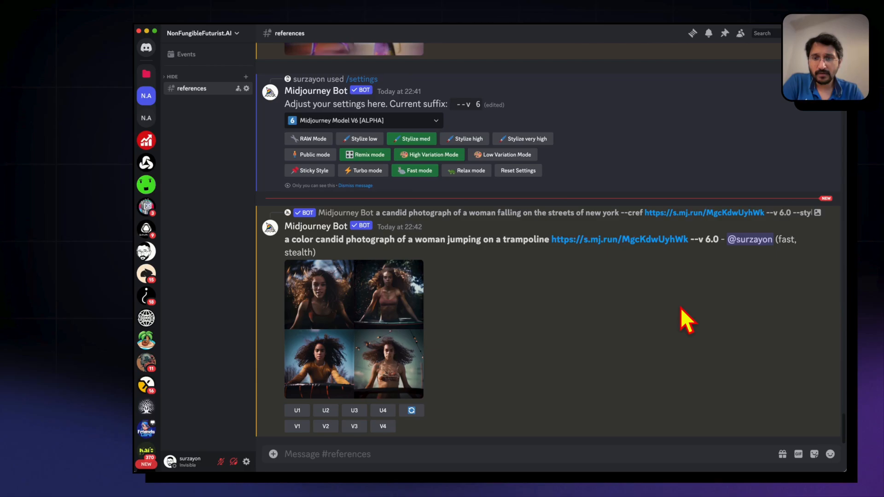
pyautogui.scroll(6, 402, 379)
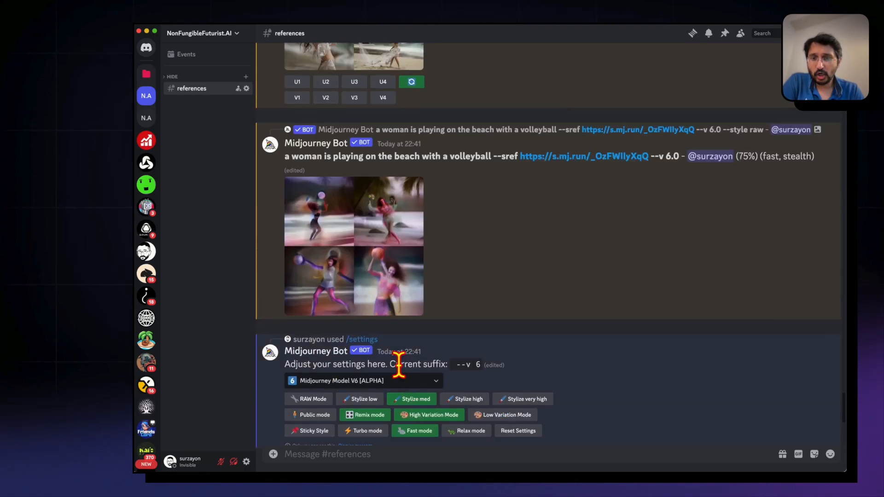
pyautogui.scroll(-10, 398, 364)
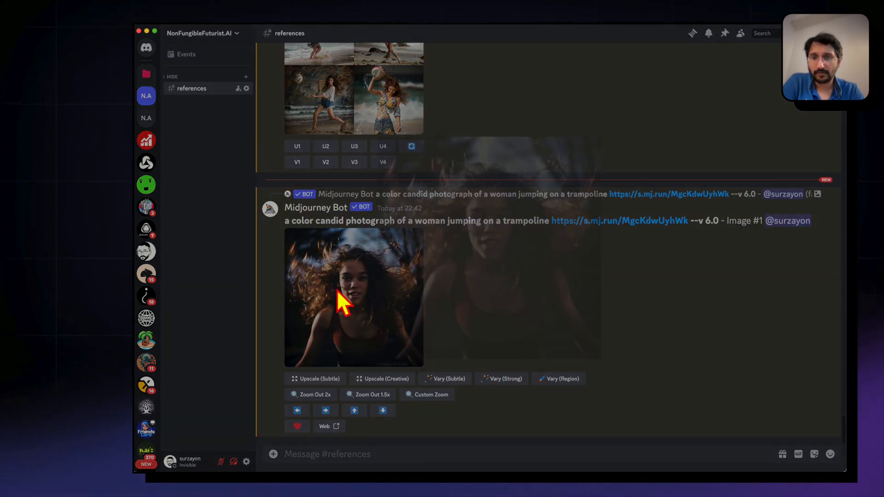
pyautogui.click(338, 290)
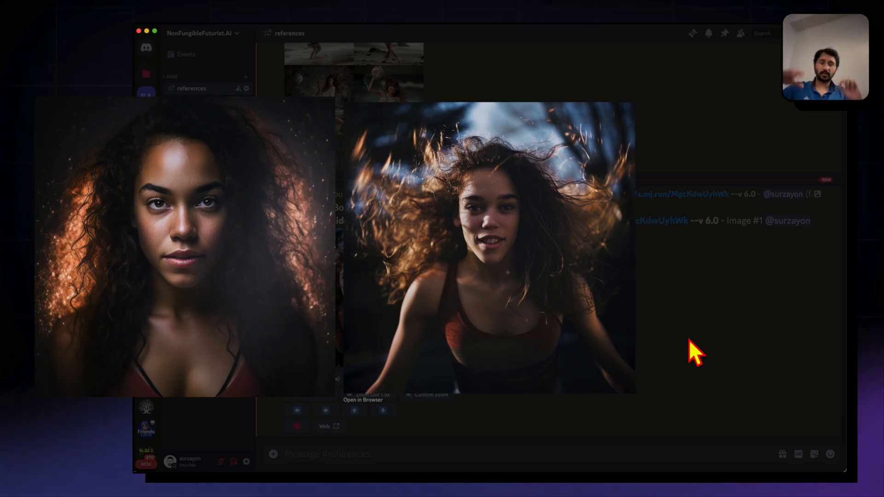
# Open the curly-haired woman's reference portrait in the browser and copy its image URL
pyautogui.scroll(5, 412, 343)
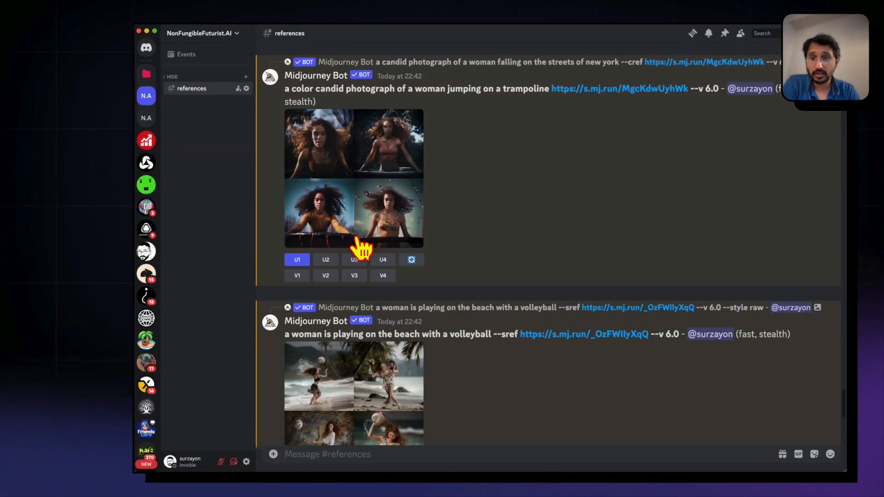
pyautogui.scroll(15, 377, 223)
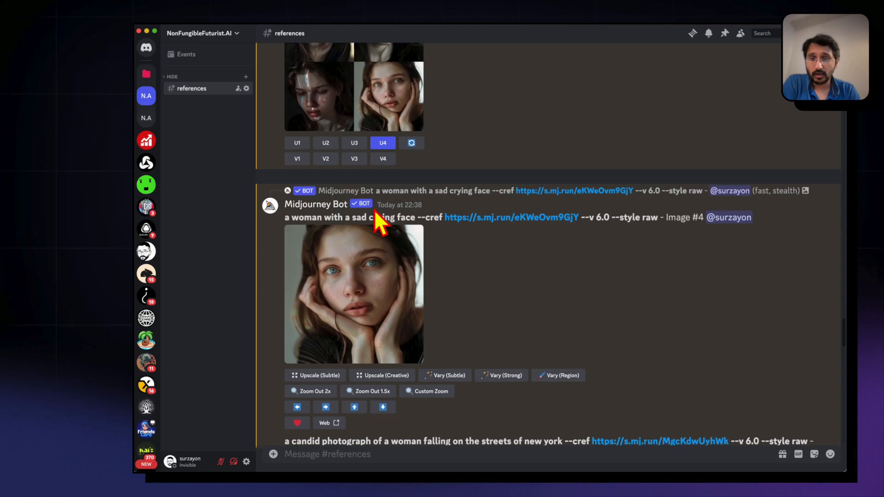
pyautogui.scroll(15, 374, 209)
pyautogui.click(465, 250)
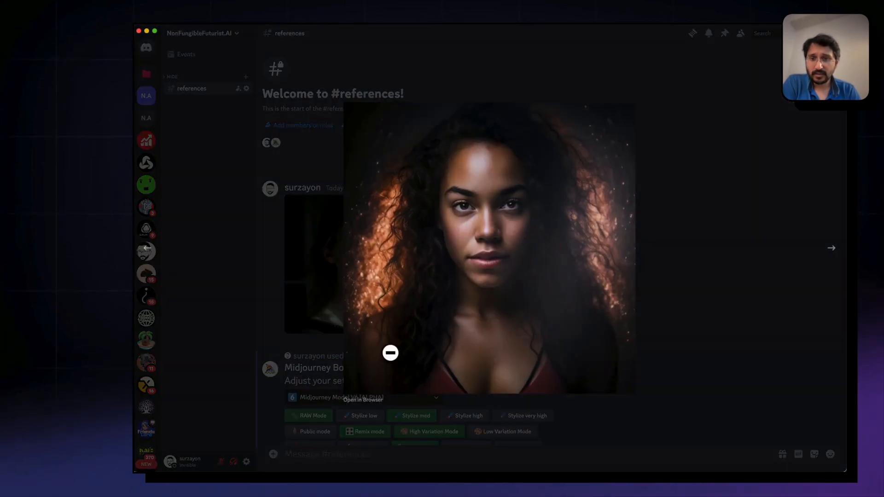
pyautogui.click(369, 400)
pyautogui.click(319, 143)
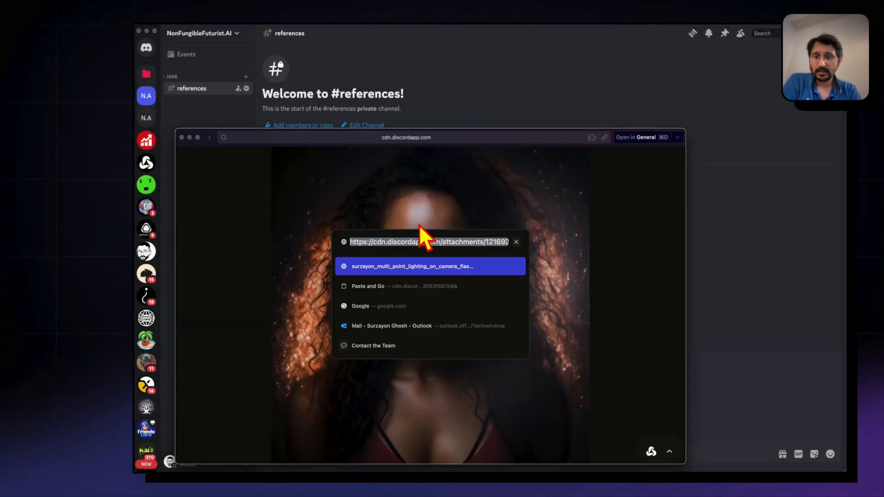
pyautogui.press('super+x')
pyautogui.click(747, 326)
# Submit an /imagine prompt "a portrait of a confident woman --cref" followed by the copied reference image URL
pyautogui.scroll(-15, 632, 305)
pyautogui.scroll(-15, 490, 295)
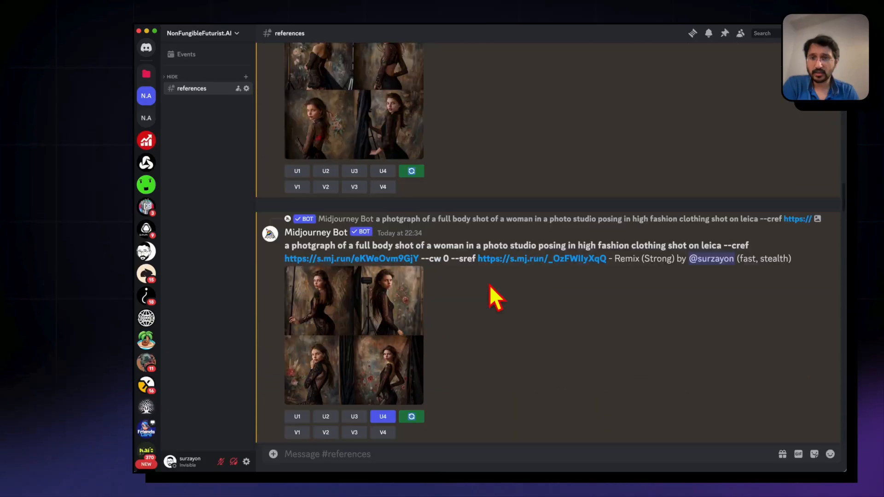
pyautogui.scroll(2, 294, 240)
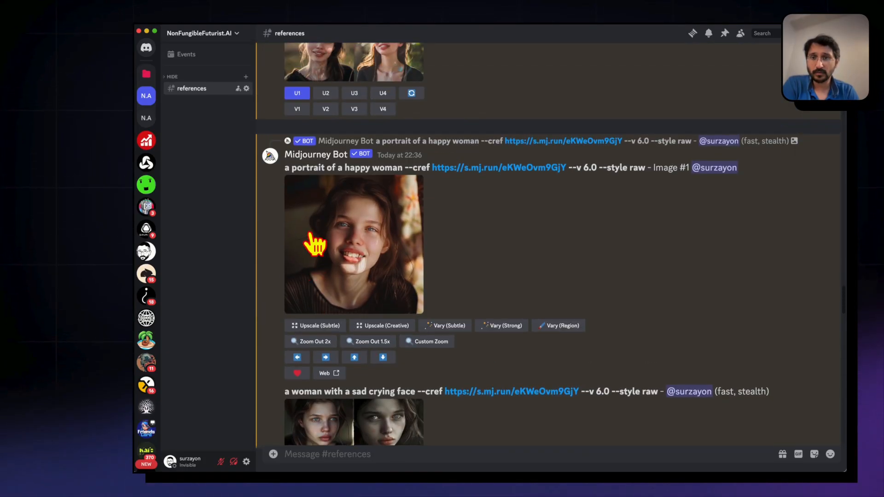
pyautogui.write('/')
pyautogui.click(316, 308)
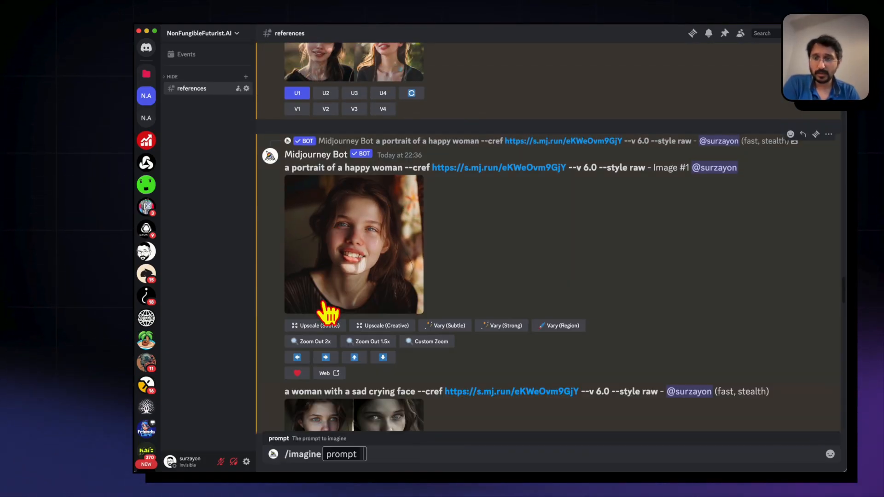
pyautogui.write('a portrait of a ')
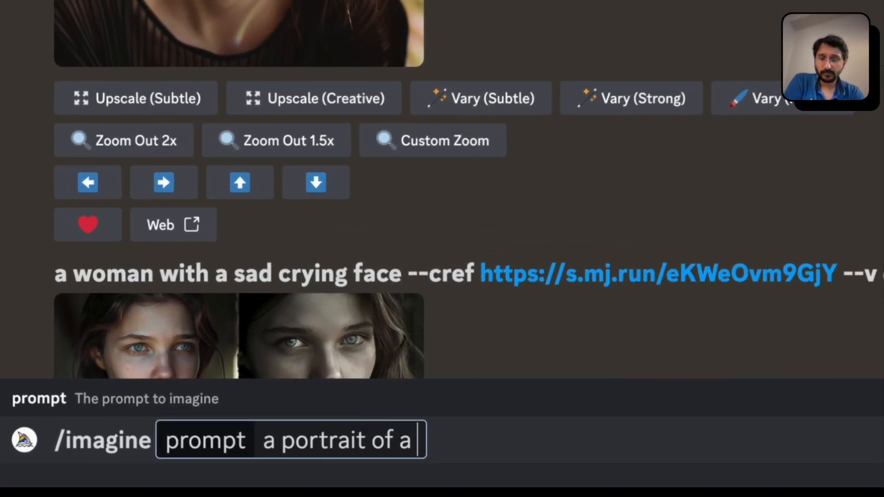
pyautogui.write('con')
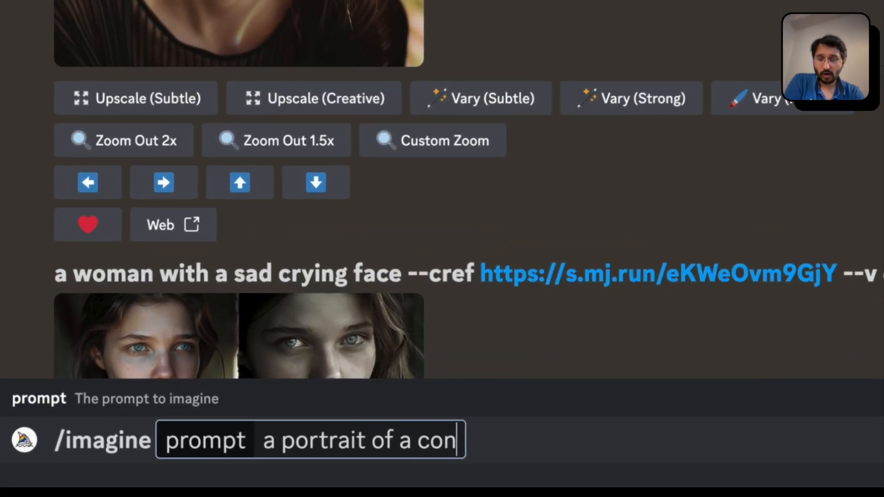
pyautogui.write('fident woman --cref')
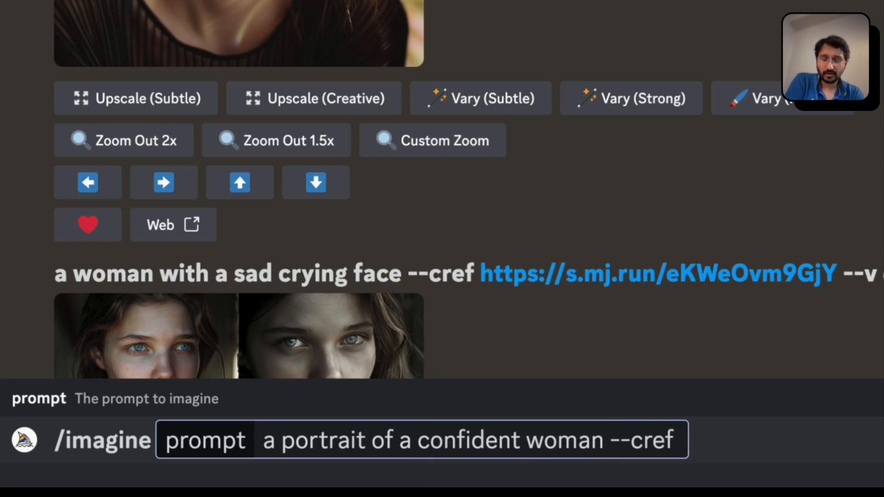
pyautogui.hotkey('ctrl', 'v')
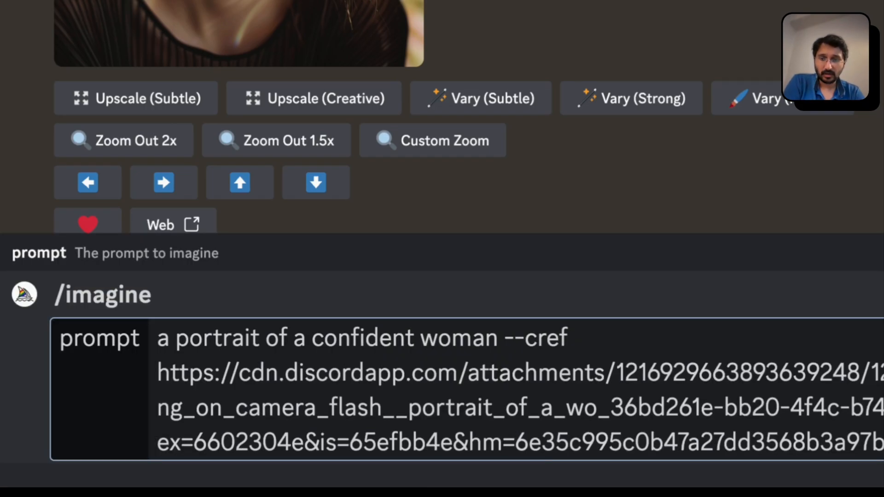
pyautogui.press('Return')
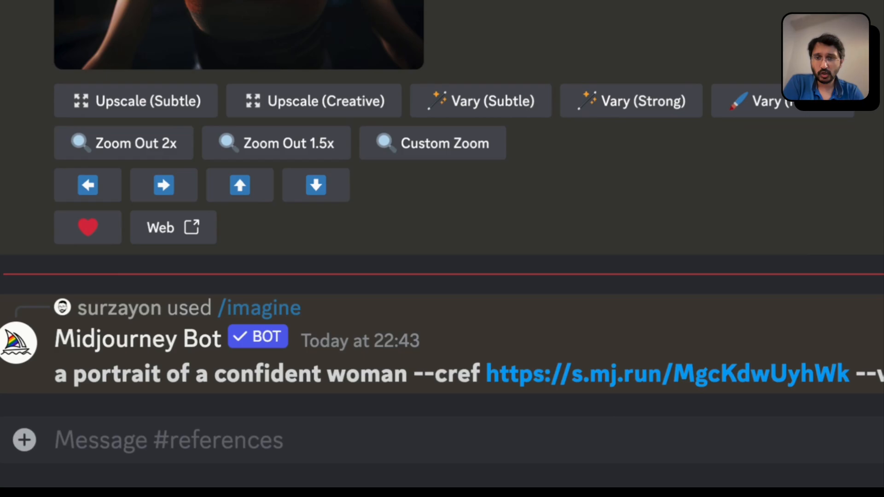
# Review the upscaled trampoline image and the new volleyball image grid enlarged
pyautogui.click(338, 5)
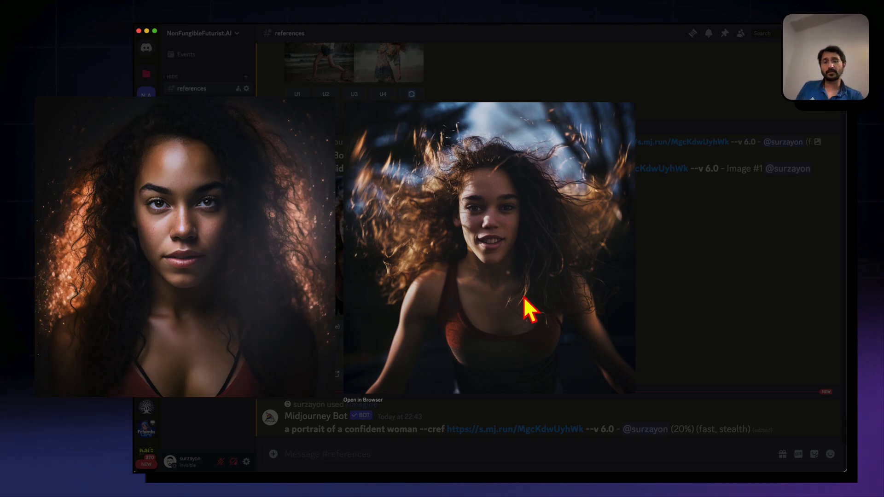
pyautogui.click(675, 283)
pyautogui.scroll(5, 488, 287)
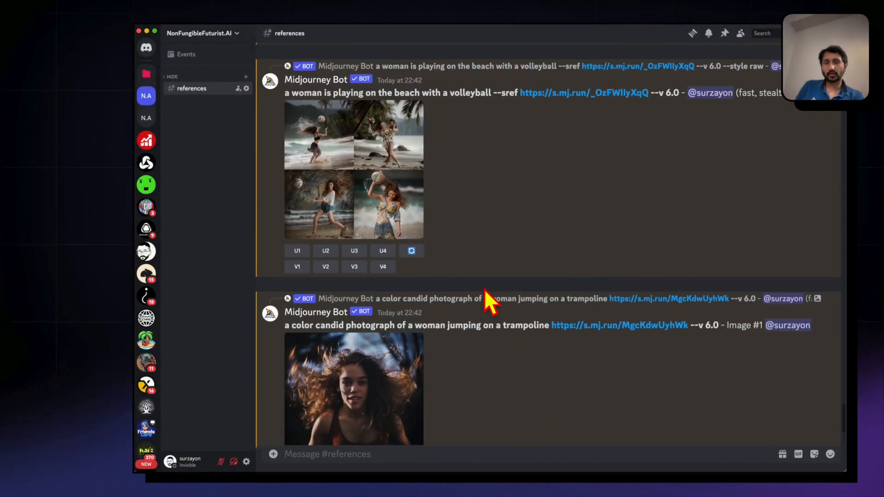
pyautogui.click(375, 211)
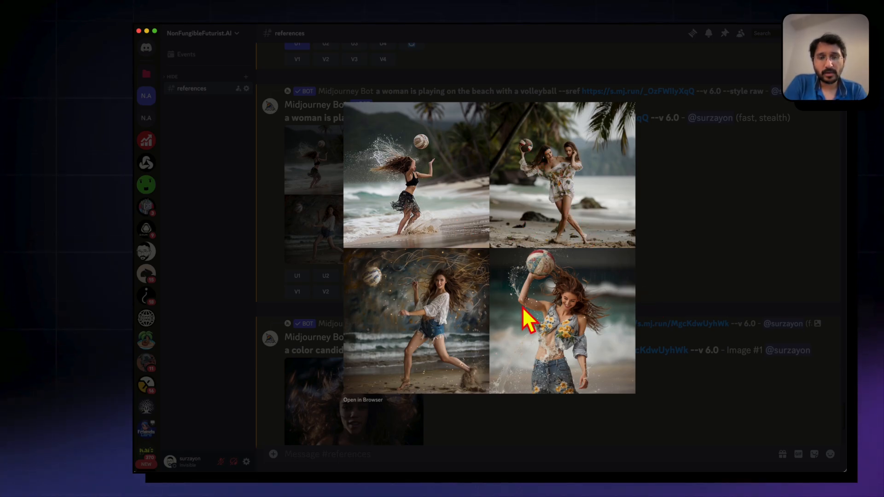
pyautogui.click(648, 311)
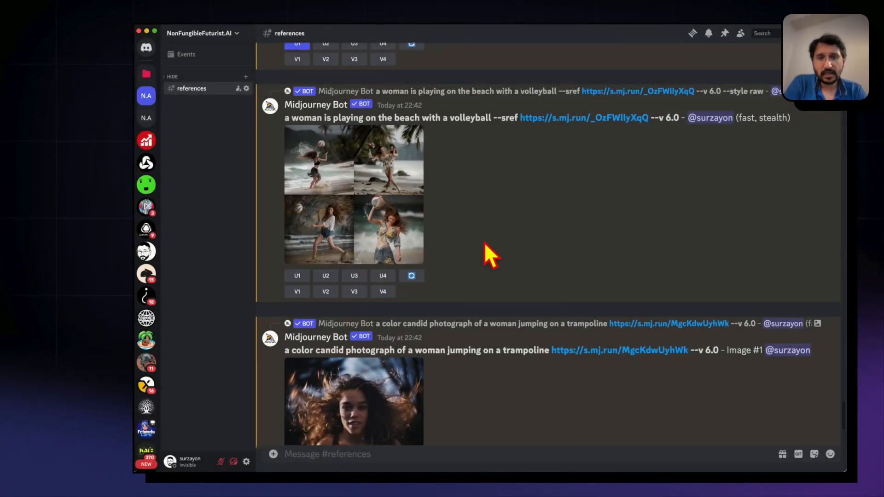
pyautogui.scroll(15, 484, 242)
pyautogui.scroll(-1, 484, 242)
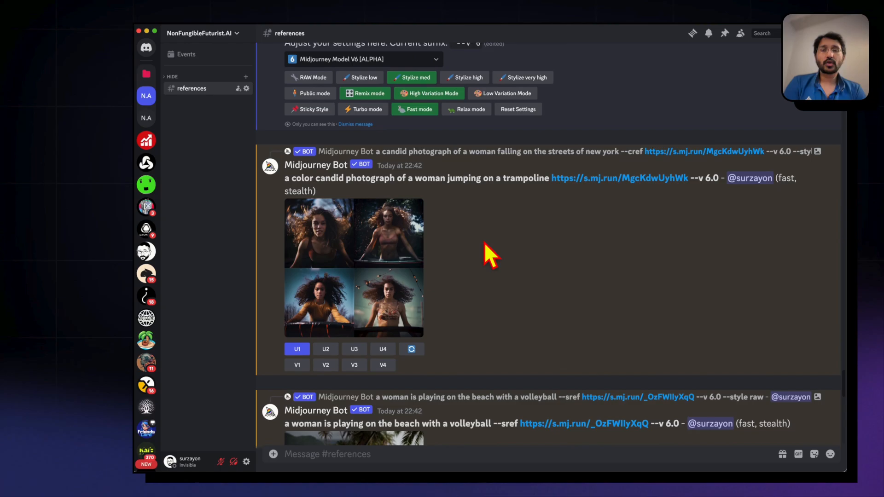
# View the --sref beach volleyball grid and the earlier --cw 0 high fashion studio grid enlarged to compare their style
pyautogui.scroll(1, 484, 242)
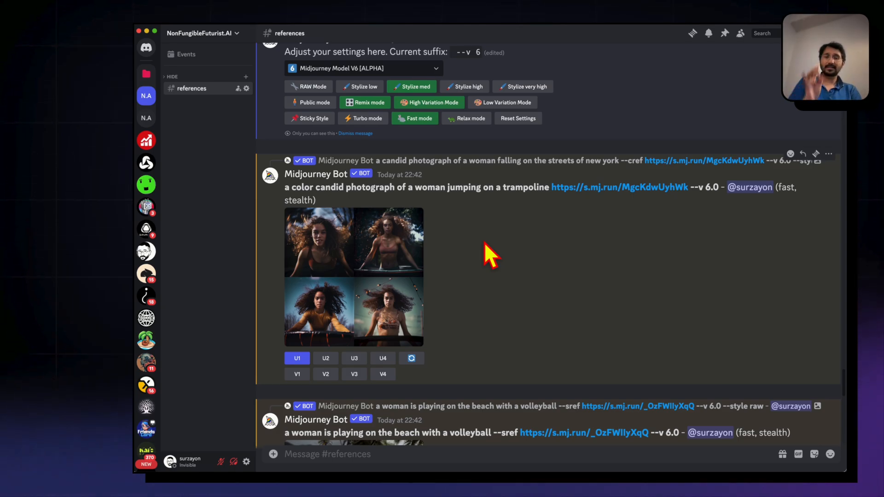
pyautogui.scroll(-8, 484, 242)
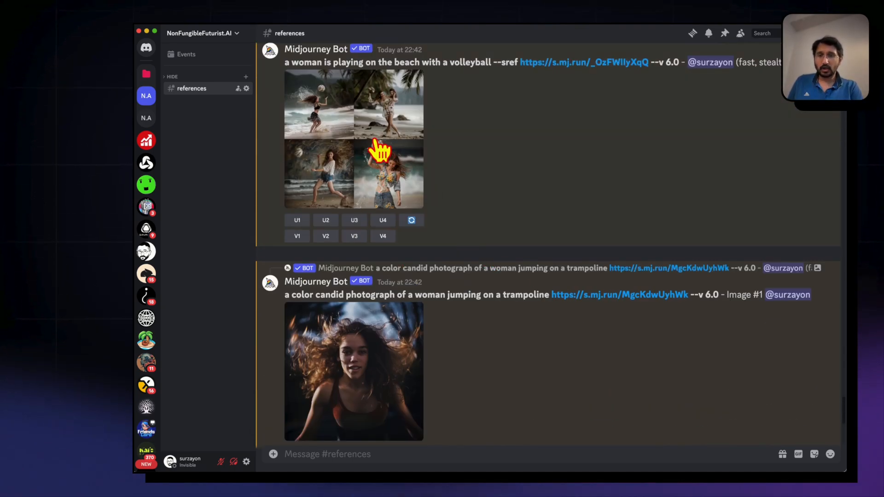
pyautogui.click(375, 142)
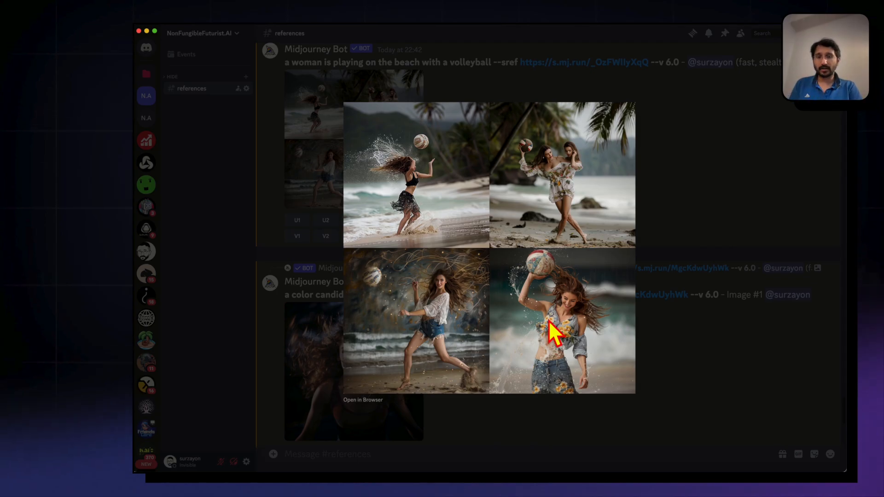
pyautogui.click(732, 358)
pyautogui.scroll(10, 704, 359)
pyautogui.scroll(-3, 704, 363)
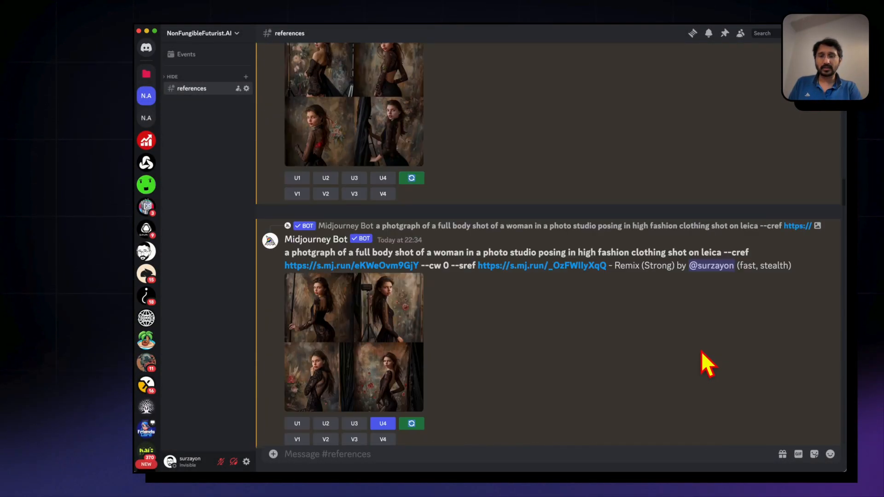
pyautogui.click(374, 144)
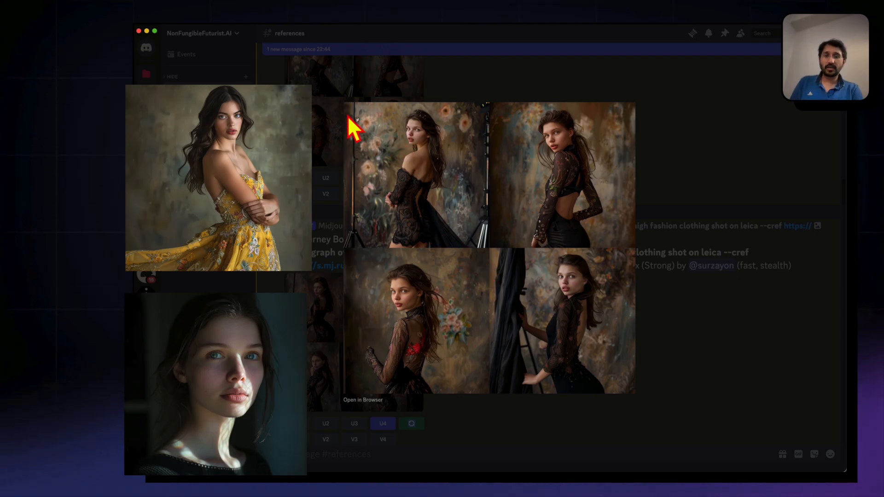
pyautogui.click(295, 205)
# View the earlier beach volleyball grid above the settings message and the yellow-dress style reference image enlarged
pyautogui.scroll(20, 289, 193)
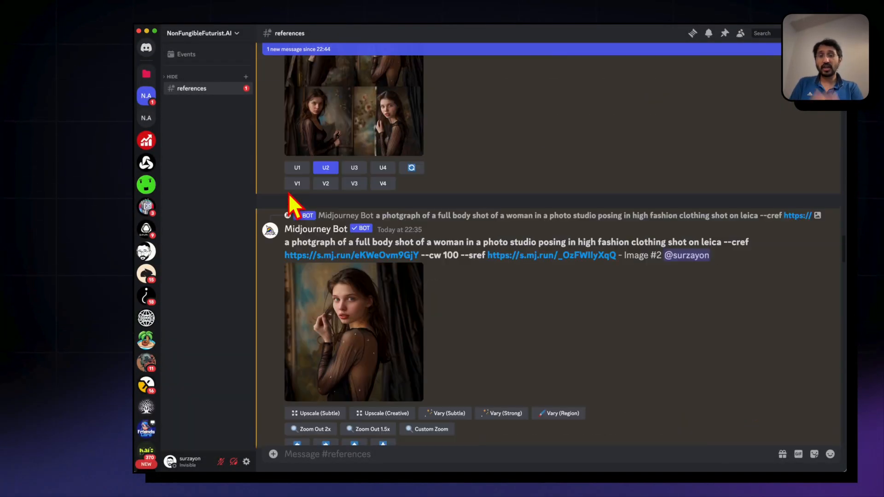
pyautogui.scroll(-10, 294, 205)
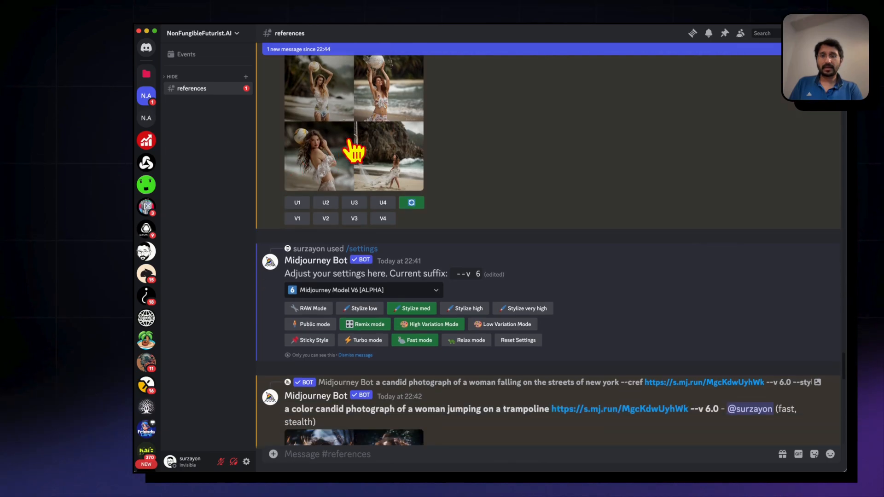
pyautogui.click(351, 150)
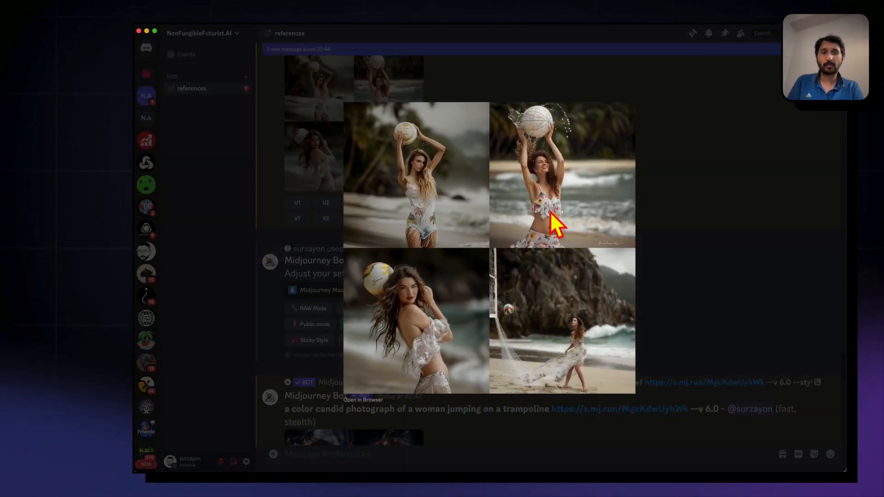
pyautogui.click(703, 348)
pyautogui.scroll(-10, 704, 348)
pyautogui.scroll(20, 573, 378)
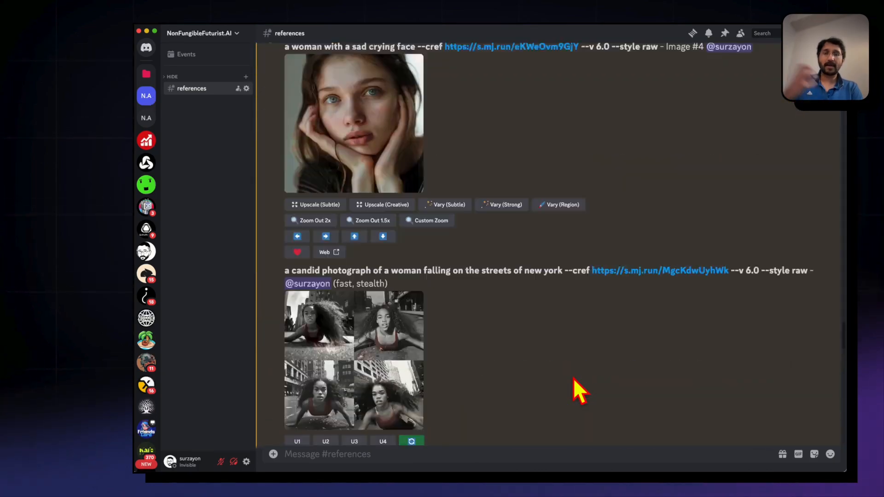
pyautogui.click(478, 306)
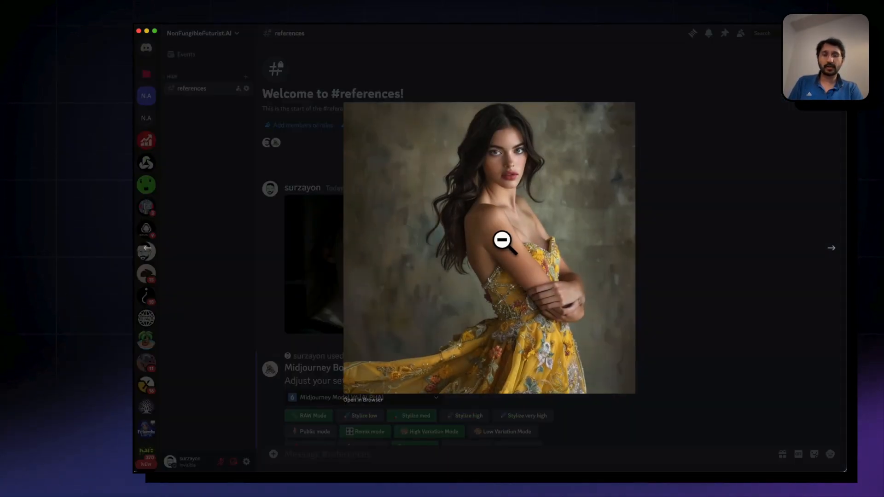
pyautogui.click(702, 360)
# Check the confident woman portrait grid enlarged, upscale its first image and view the upscaled portrait enlarged
pyautogui.scroll(-15, 702, 362)
pyautogui.scroll(-15, 702, 363)
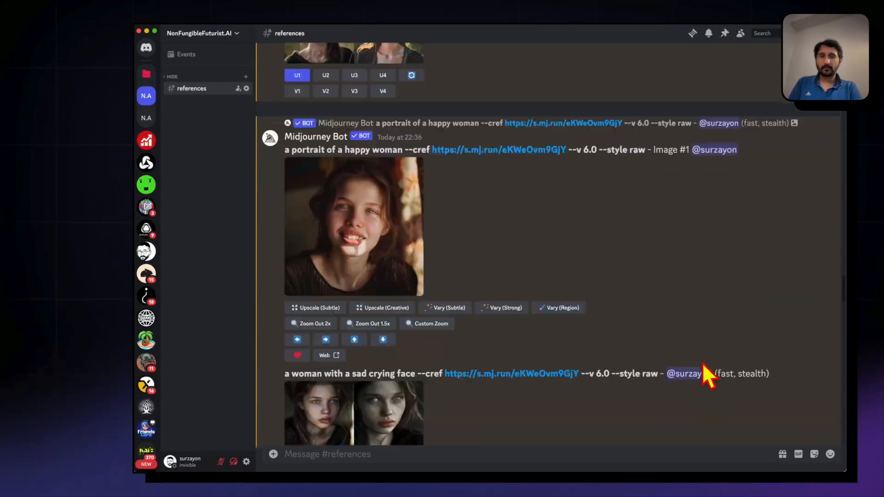
pyautogui.click(350, 341)
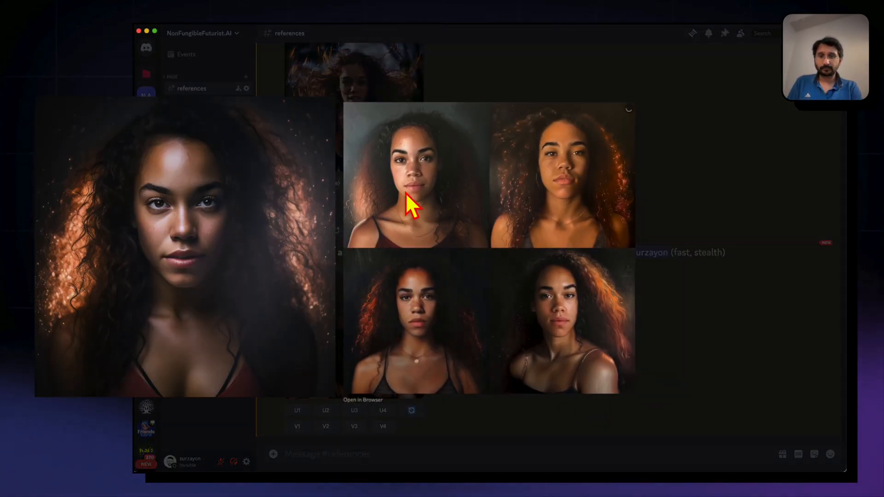
pyautogui.click(294, 386)
pyautogui.click(297, 410)
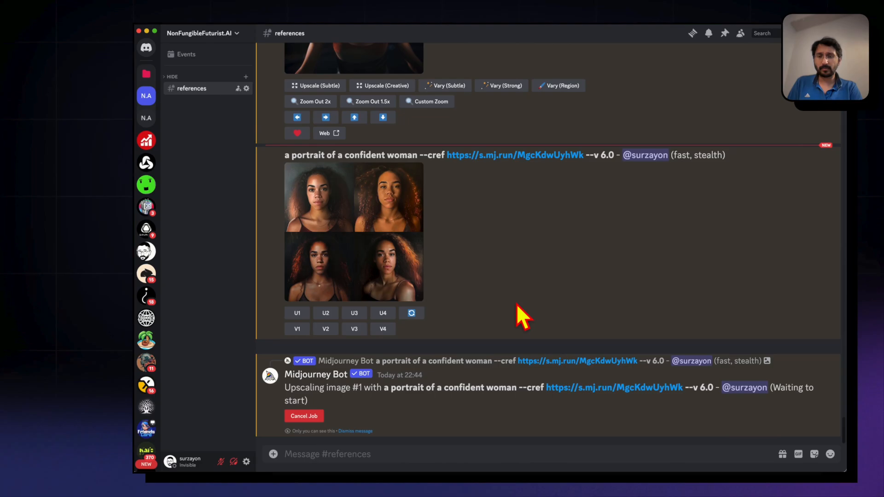
pyautogui.click(325, 302)
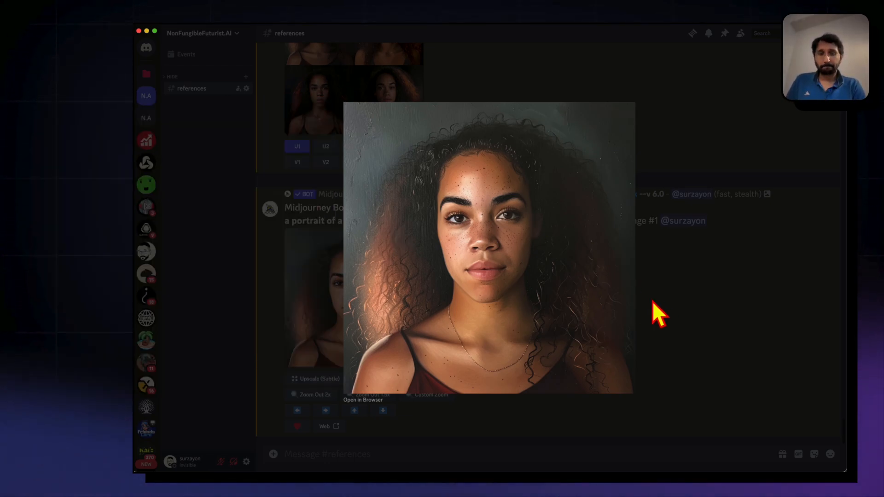
pyautogui.click(654, 303)
# Rerun the confident woman portrait grid with "confident" replaced by "happy smiling" in the prompt
pyautogui.scroll(3, 394, 276)
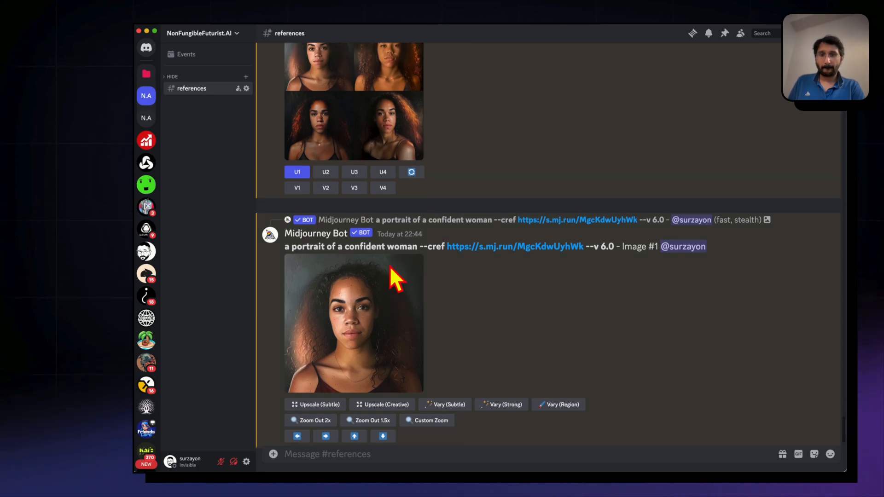
pyautogui.click(412, 214)
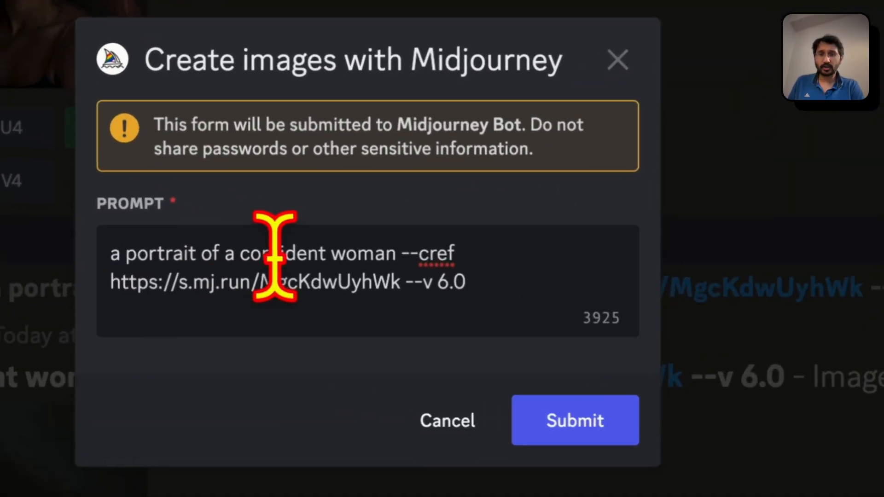
pyautogui.doubleClick(460, 254)
pyautogui.write('happy smiling')
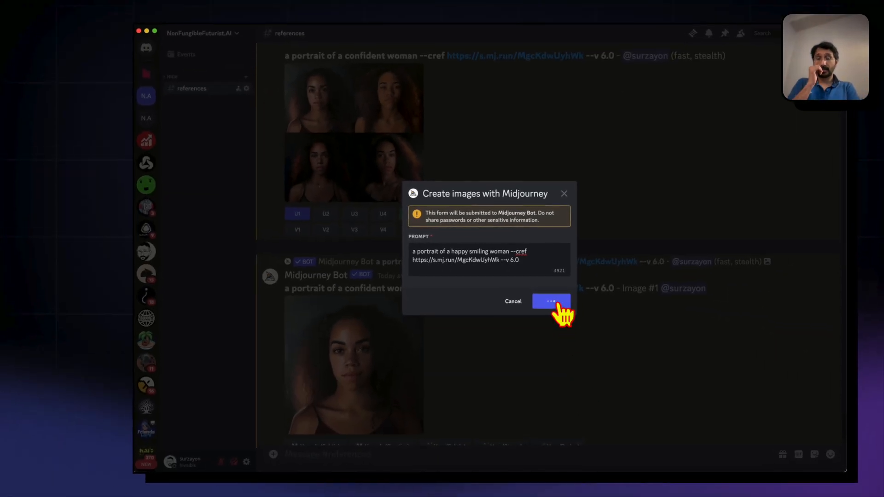
pyautogui.click(590, 422)
# Look back through the earlier happy woman portraits and high fashion studio images in the channel
pyautogui.scroll(20, 557, 303)
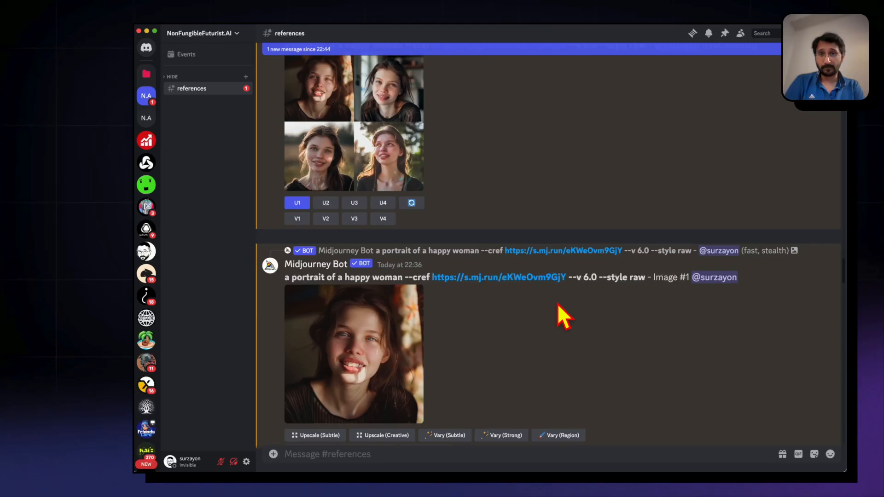
pyautogui.scroll(-20, 557, 303)
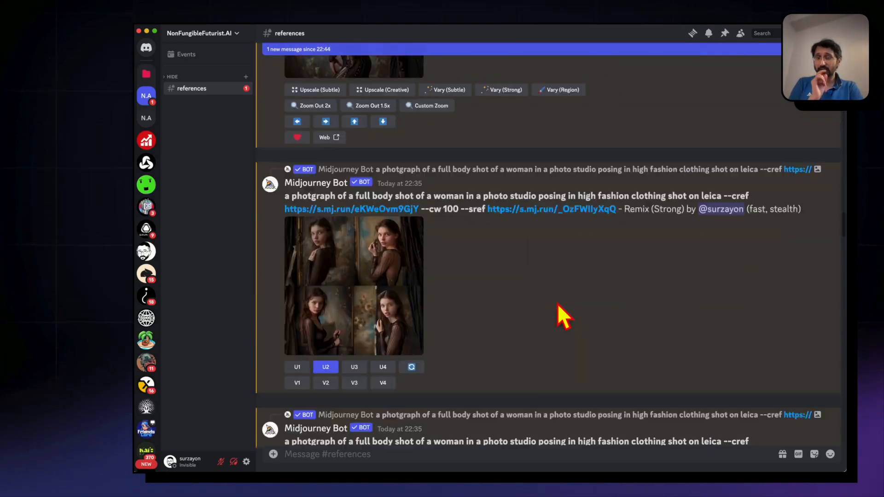
pyautogui.scroll(-2, 557, 304)
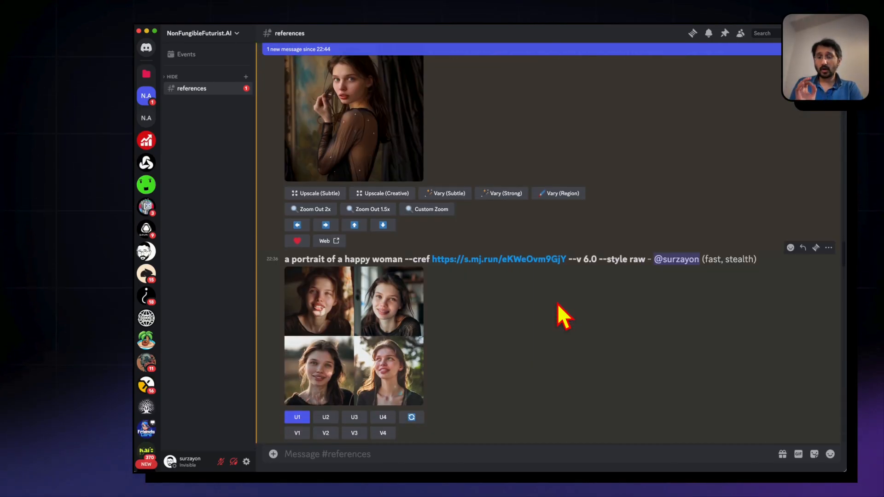
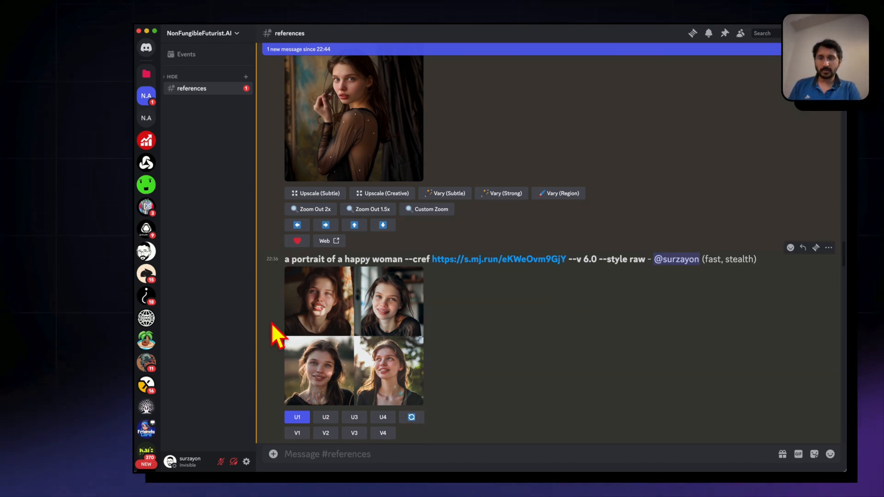
# View the raw-style happy woman portrait grid made with the first character reference enlarged
pyautogui.click(317, 297)
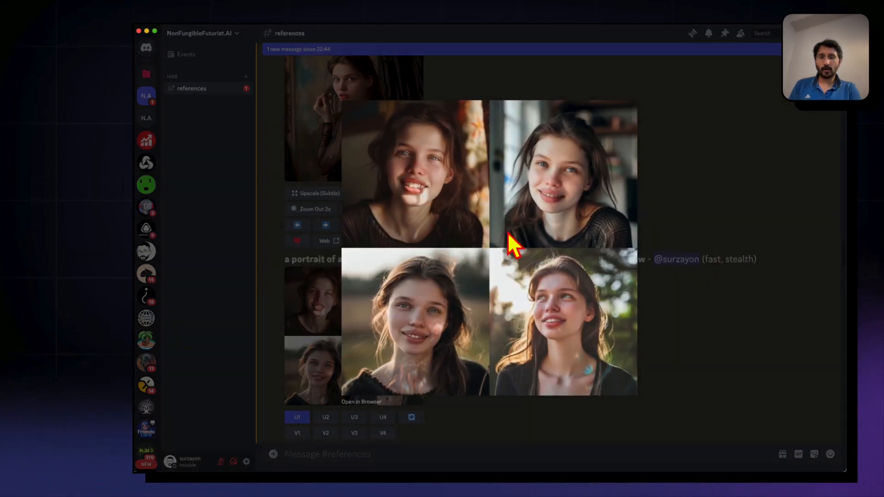
pyautogui.click(294, 246)
pyautogui.click(345, 322)
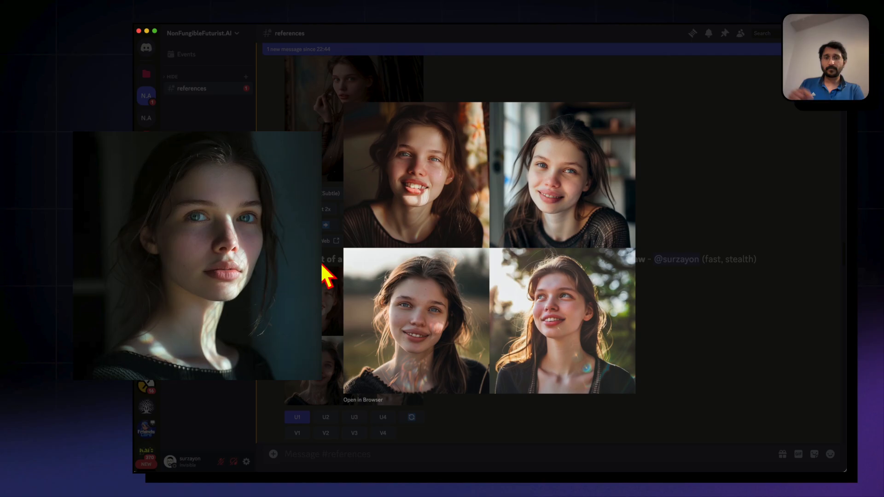
pyautogui.click(315, 296)
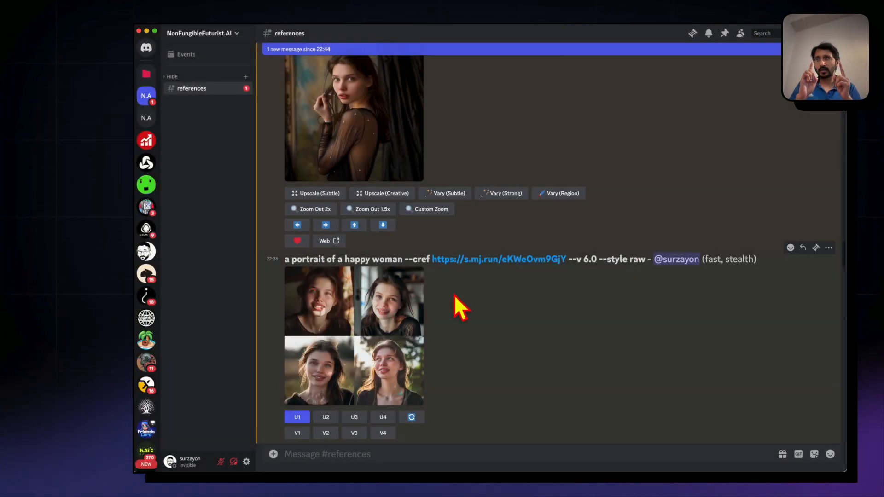
# Open the curly-haired woman's reference image at the start of the channel in the browser and copy its image URL
pyautogui.scroll(15, 454, 294)
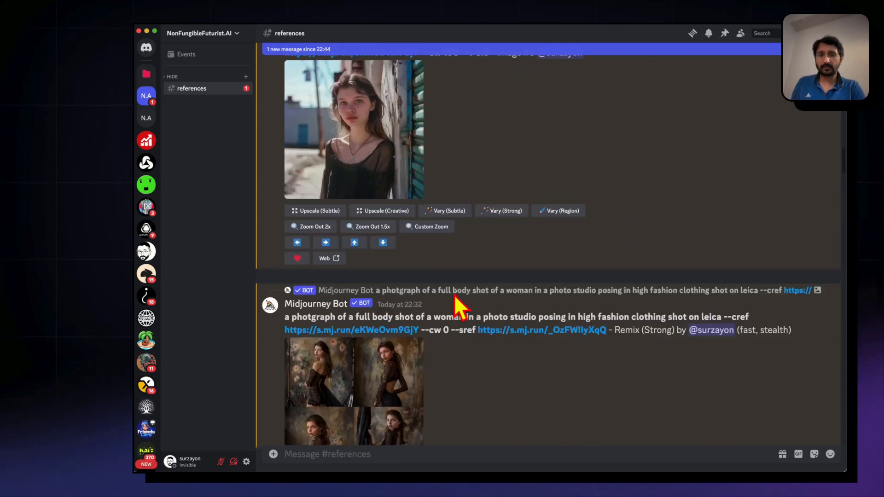
pyautogui.click(457, 237)
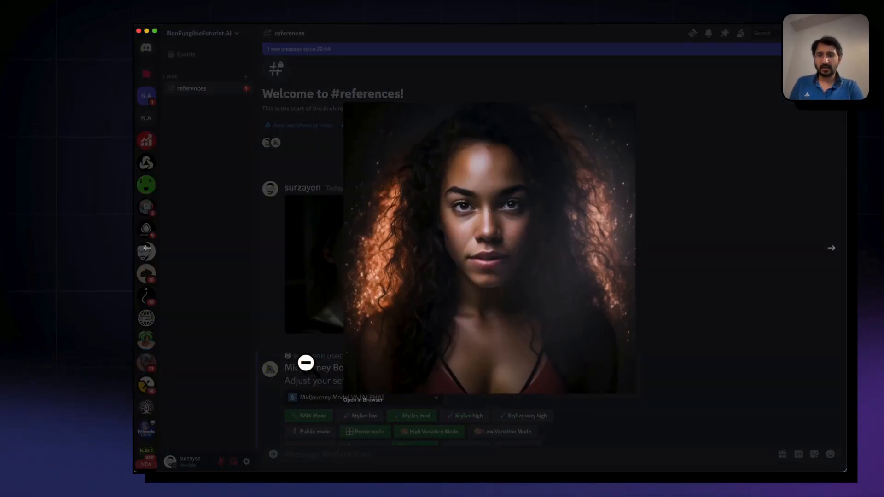
pyautogui.click(362, 400)
pyautogui.click(353, 140)
pyautogui.press('super+x')
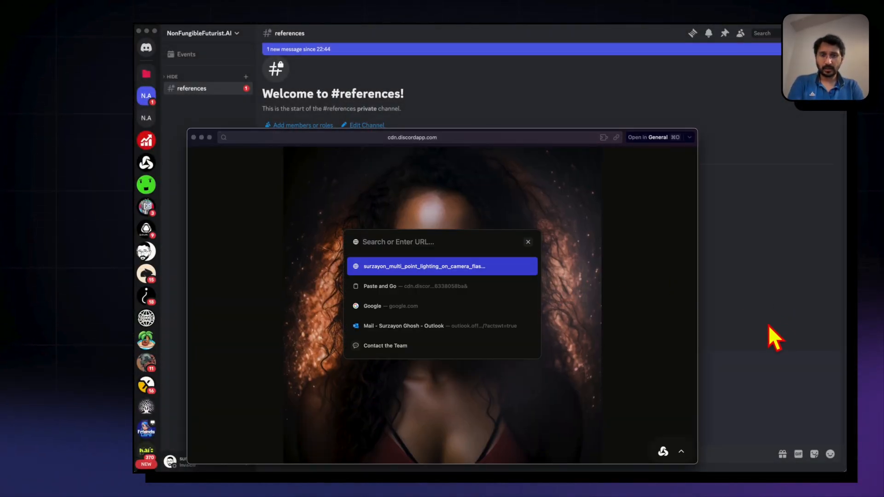
pyautogui.click(769, 323)
# Rerun the raw-style happy woman portrait grid with the copied image URL added after the first --cref link
pyautogui.scroll(-20, 769, 321)
pyautogui.scroll(-10, 776, 334)
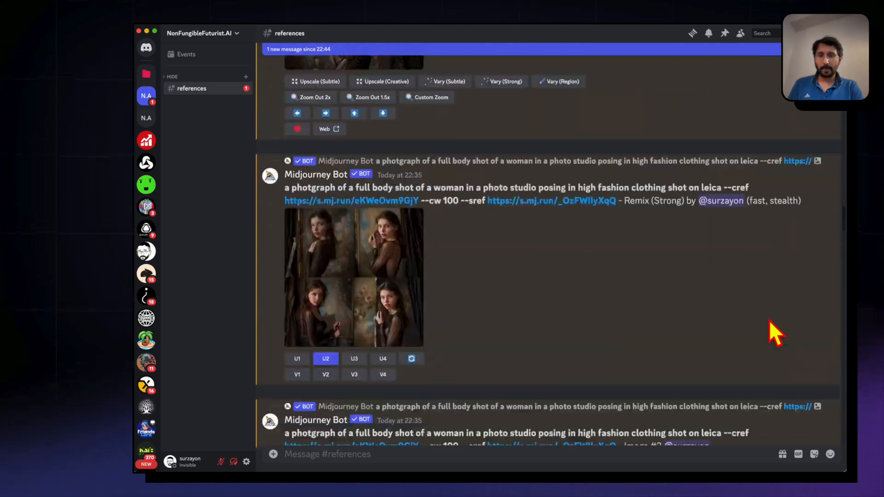
pyautogui.scroll(2, 433, 283)
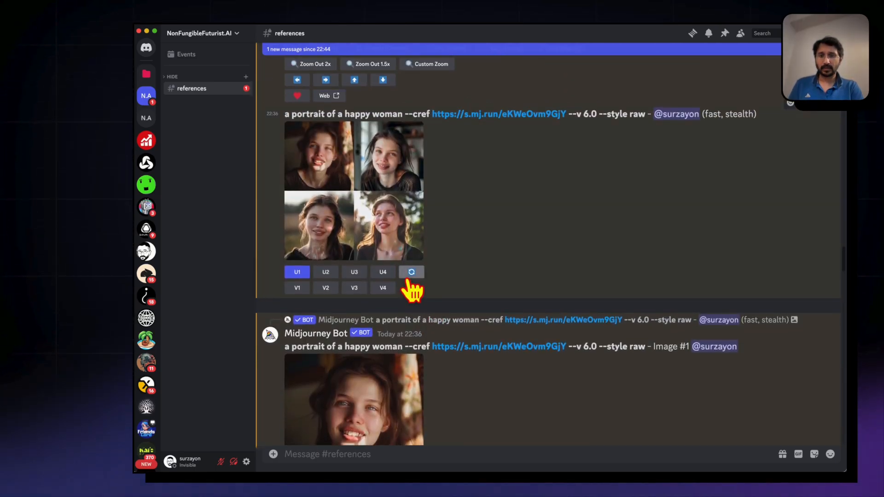
pyautogui.click(411, 272)
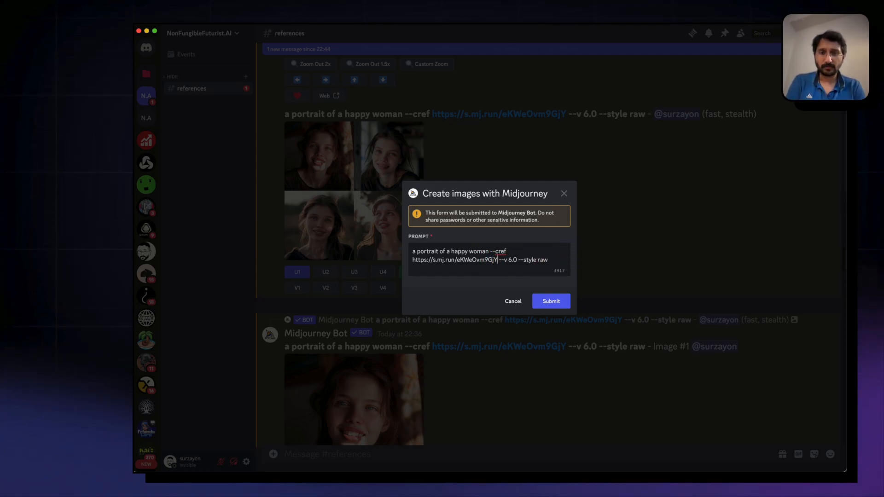
pyautogui.press('super+v')
pyautogui.click(557, 305)
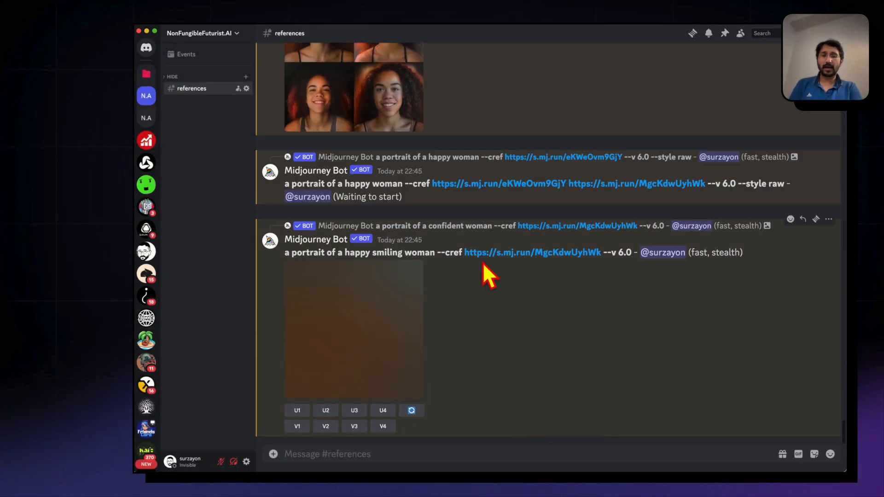
# Check the happy smiling woman grid enlarged, upscale its first image and view the upscaled portrait enlarged
pyautogui.scroll(3, 482, 263)
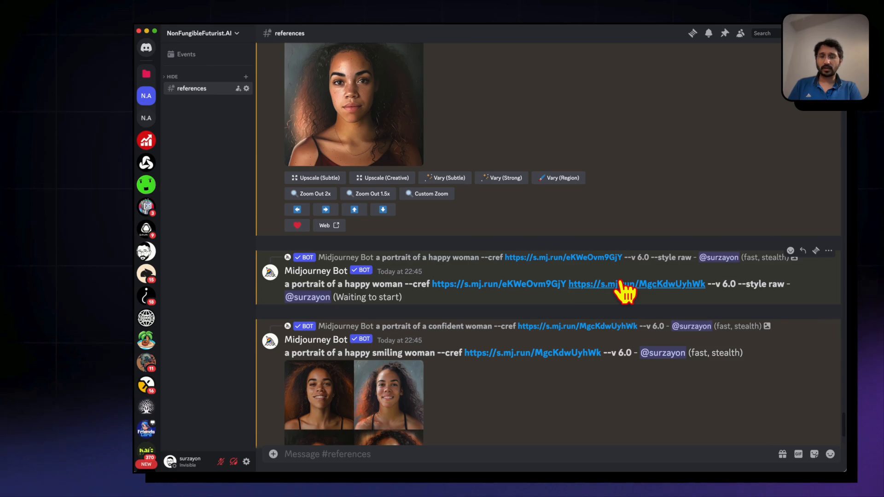
pyautogui.scroll(-3, 489, 331)
pyautogui.click(315, 286)
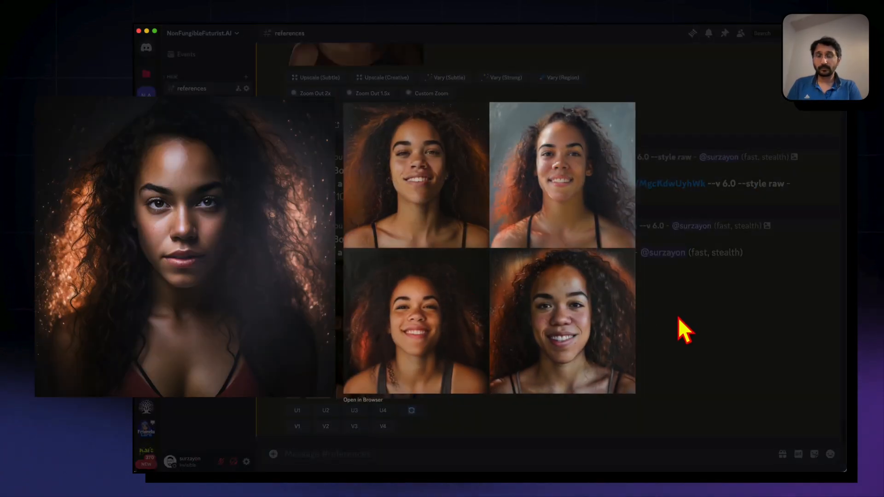
pyautogui.click(678, 317)
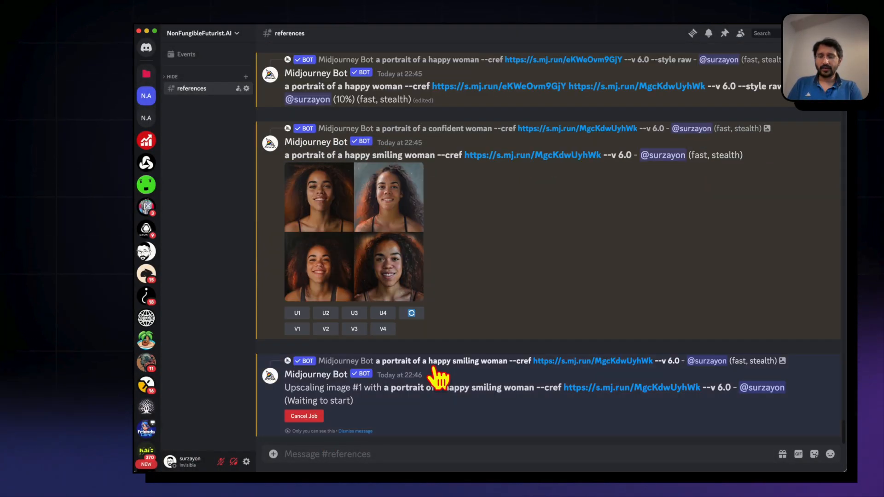
pyautogui.click(328, 286)
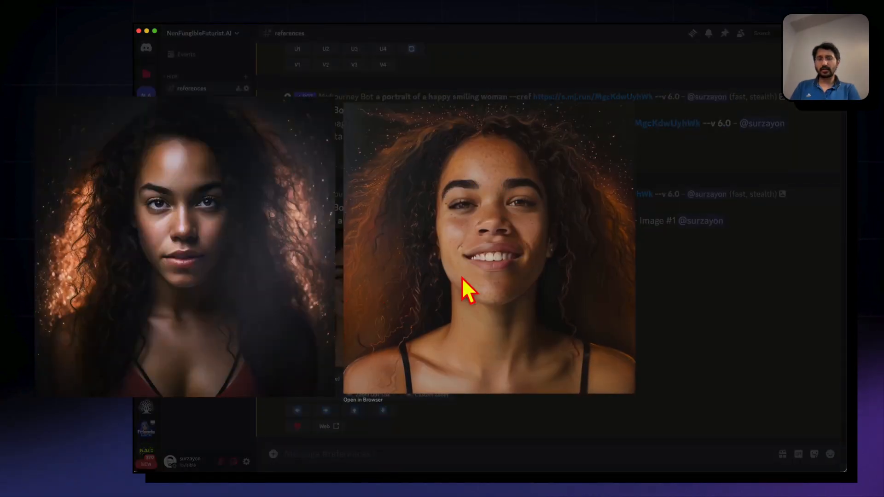
pyautogui.click(729, 317)
# Compare the curly-haired woman's original reference image with the upscaled happy smiling portrait, viewing each one enlarged
pyautogui.scroll(20, 543, 253)
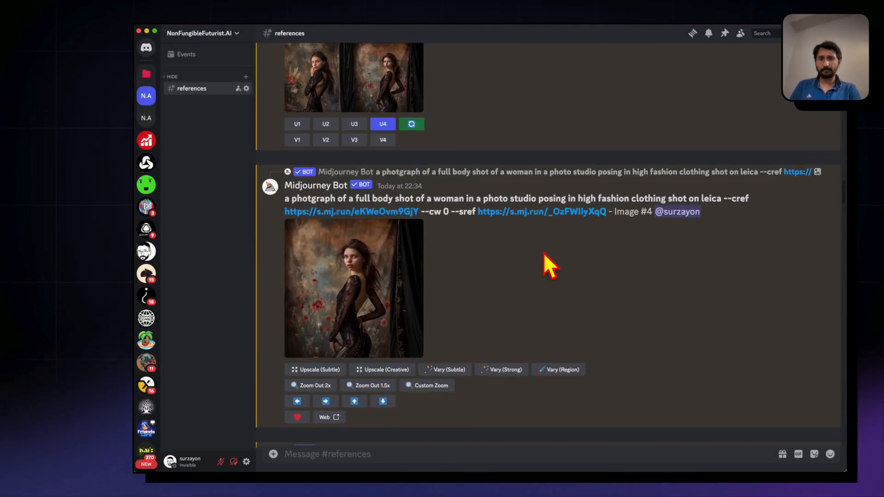
pyautogui.scroll(10, 543, 252)
pyautogui.click(454, 233)
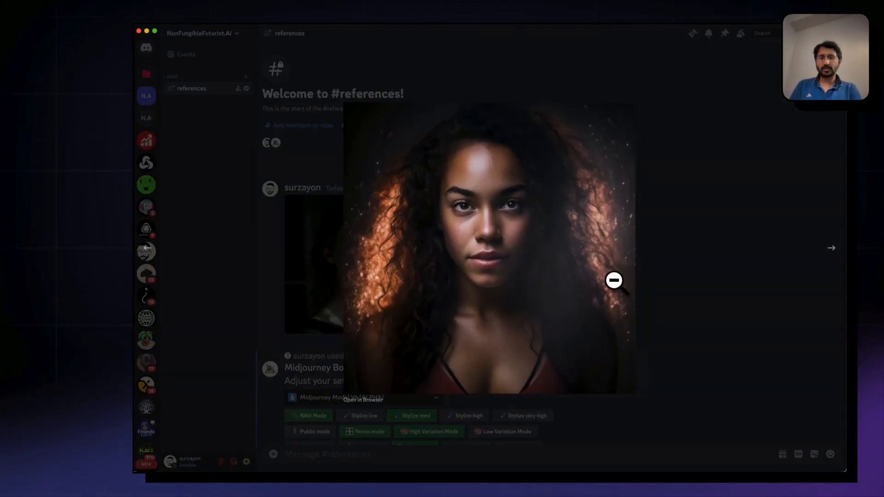
pyautogui.click(699, 316)
pyautogui.scroll(-20, 701, 316)
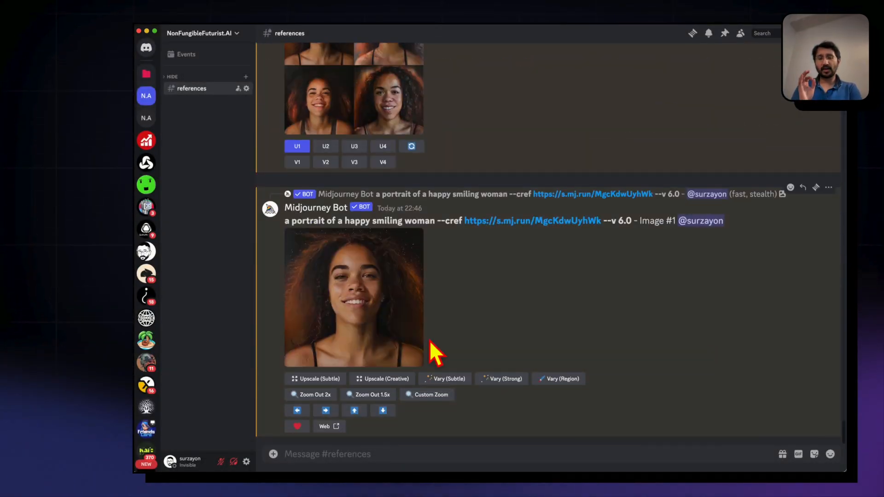
pyautogui.click(357, 323)
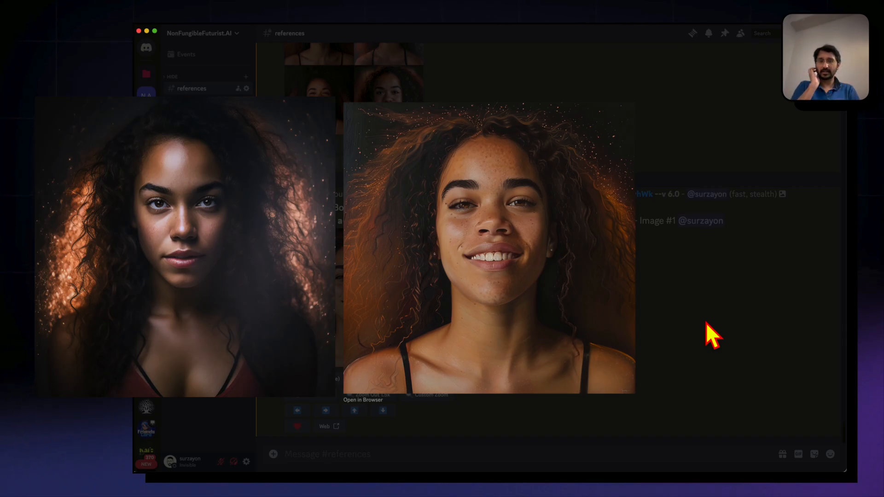
pyautogui.click(705, 322)
# View the earlier upscaled sad crying woman and happy woman portraits enlarged to compare their expressions
pyautogui.scroll(15, 706, 323)
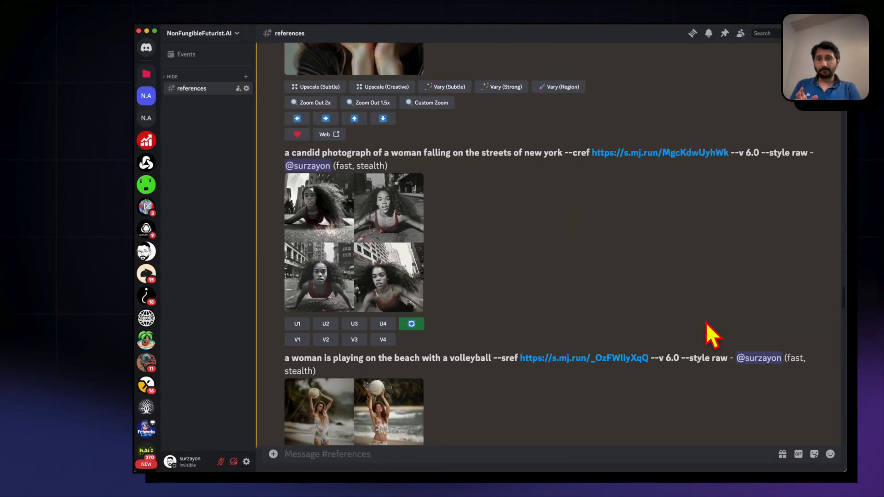
pyautogui.scroll(10, 705, 322)
pyautogui.scroll(-4, 706, 322)
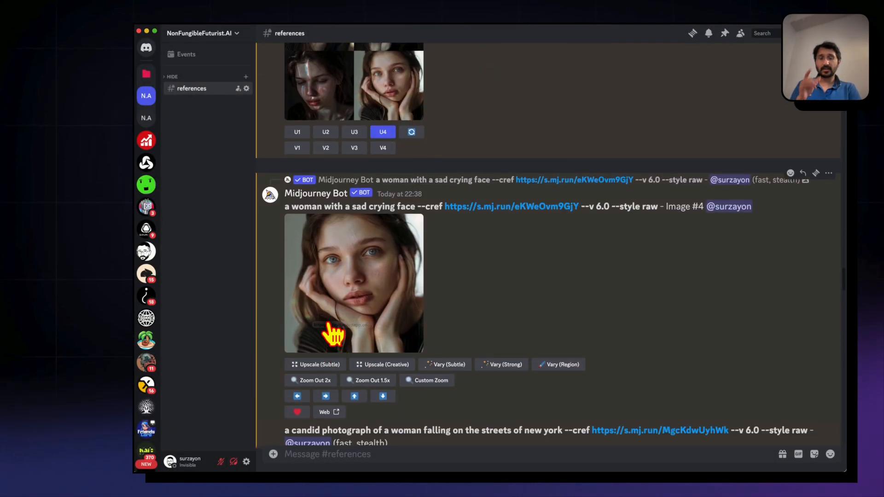
pyautogui.click(332, 333)
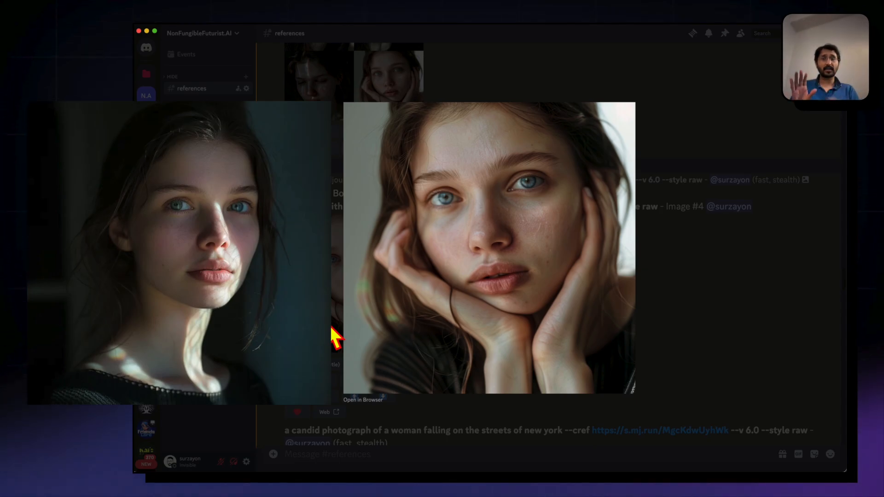
pyautogui.click(688, 328)
pyautogui.scroll(-5, 689, 329)
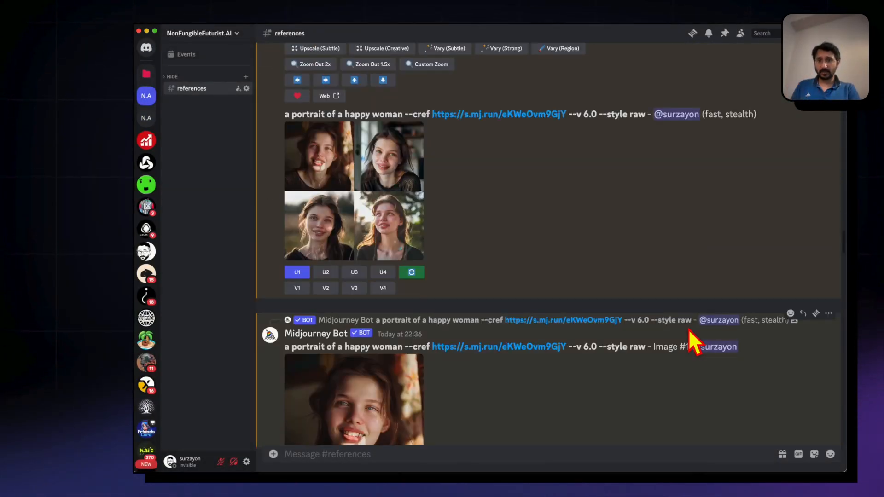
pyautogui.click(354, 404)
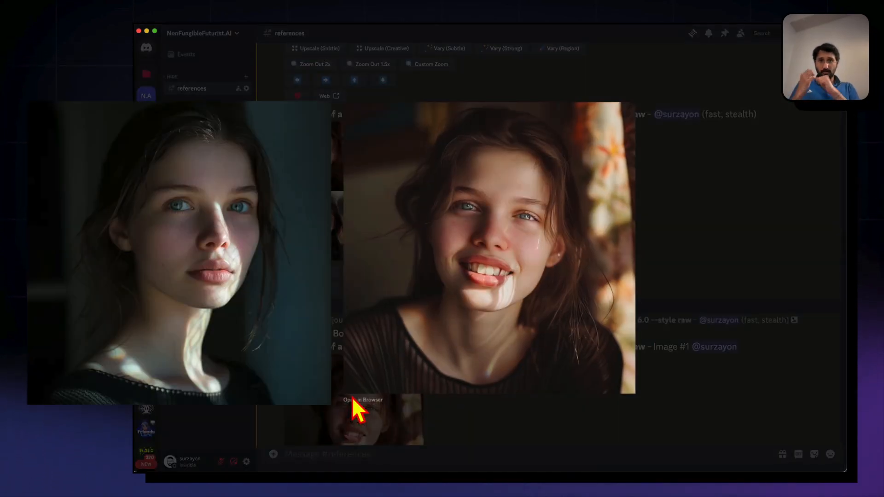
pyautogui.click(716, 399)
# Check the happy woman grid made with two character references enlarged, upscale its second image and view it enlarged
pyautogui.scroll(-20, 711, 399)
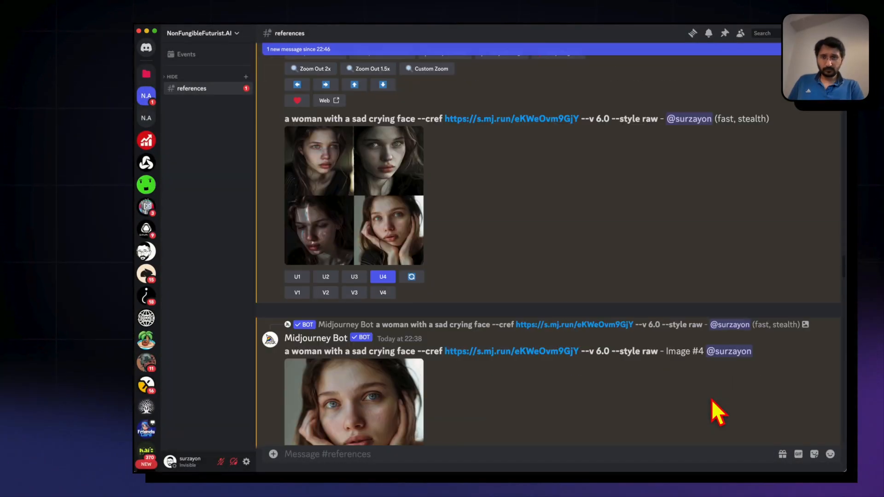
pyautogui.scroll(-5, 711, 399)
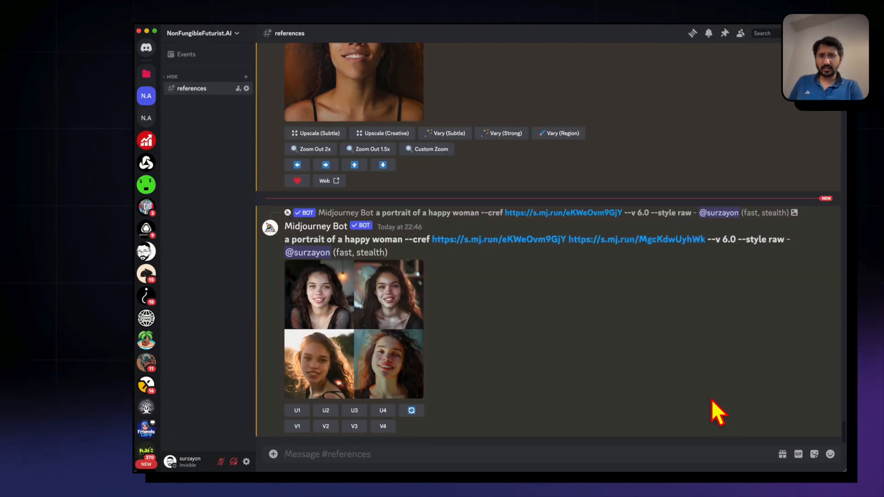
pyautogui.click(363, 350)
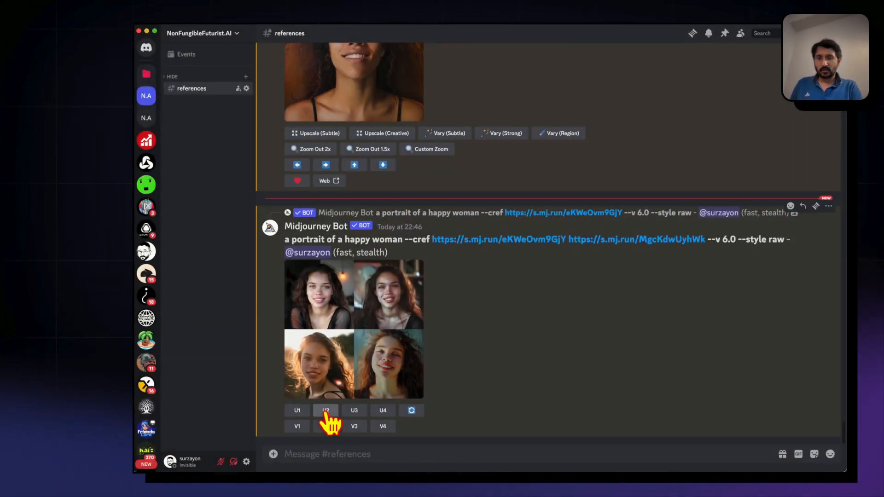
pyautogui.click(326, 411)
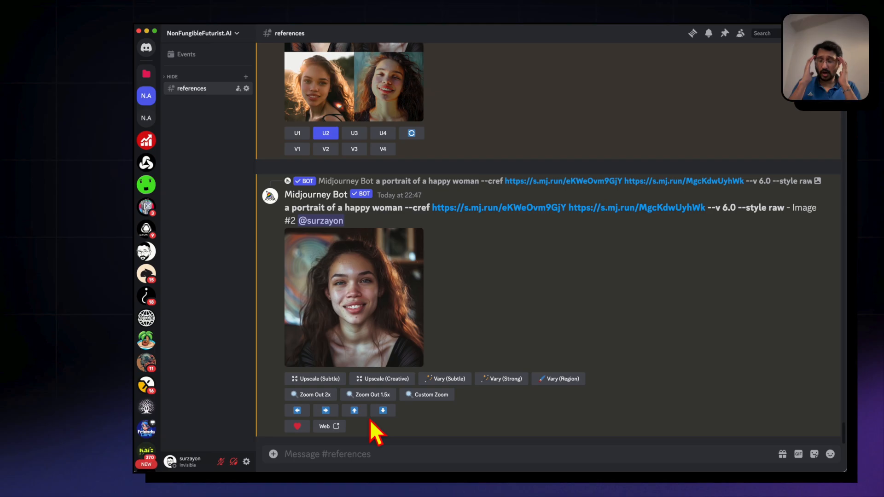
pyautogui.click(335, 315)
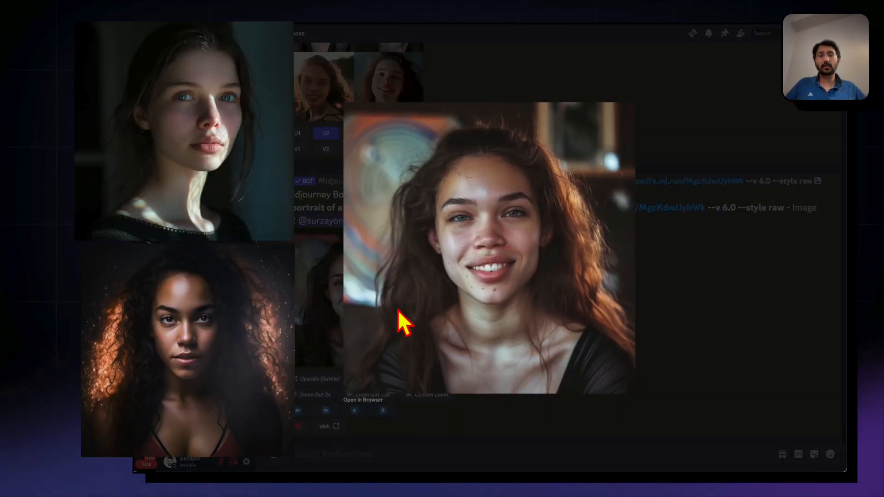